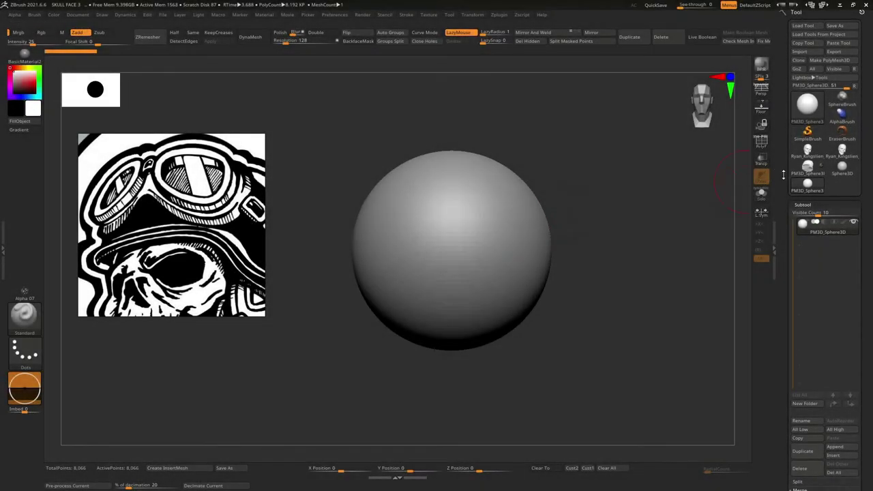
# Toggle PolyFrame (Shift+F) on the starting sphere and frame it to show its mesh grid.
pyautogui.hotkey('shift', 'f')
pyautogui.keyDown('ctrl'); pyautogui.moveTo(598, 222); pyautogui.dragTo(541, 218, button='right'); pyautogui.keyUp('ctrl')
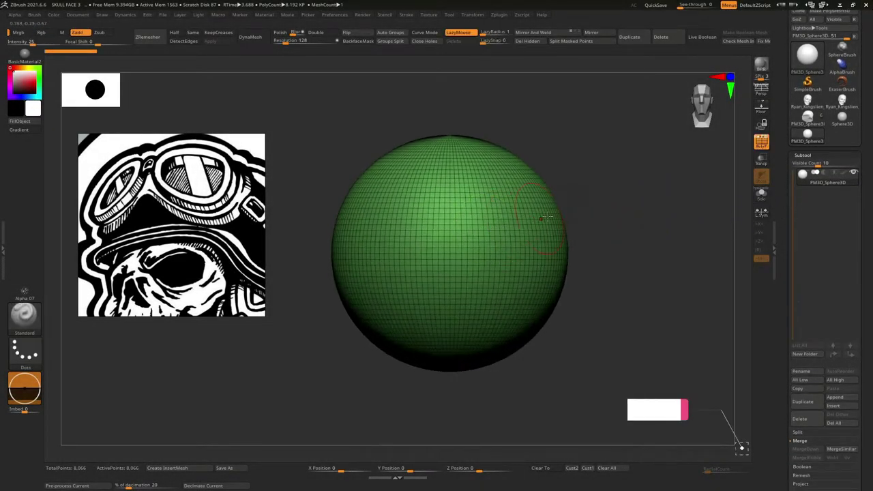
pyautogui.moveTo(627, 198)
pyautogui.keyDown('alt'); pyautogui.mouseDown(button='right')
pyautogui.moveTo(579, 208)
pyautogui.moveTo(600, 207)
pyautogui.mouseUp(button='right'); pyautogui.keyUp('alt')
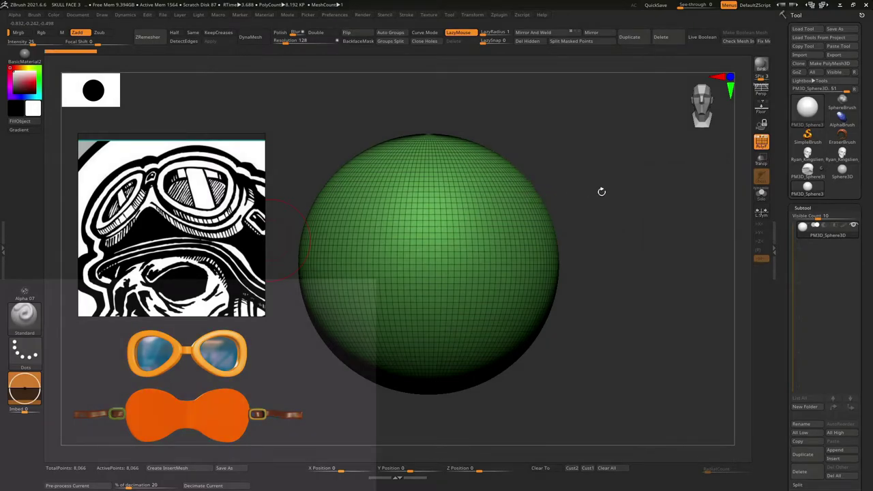
pyautogui.scroll(-3, 788, 292)
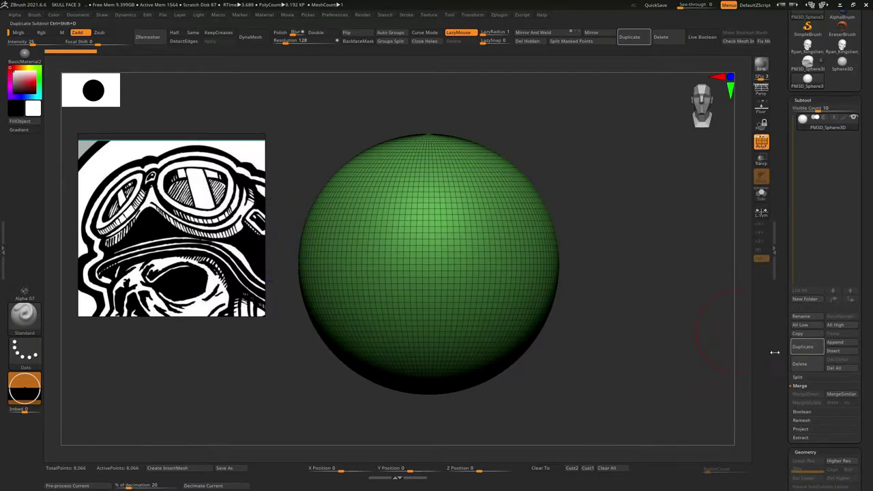
pyautogui.scroll(-1, 775, 352)
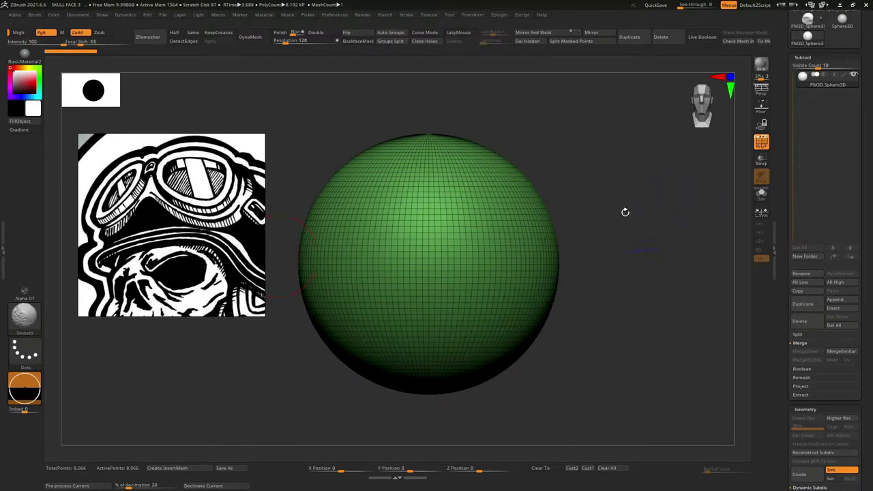
pyautogui.moveTo(785, 89); pyautogui.dragTo(785, 230)
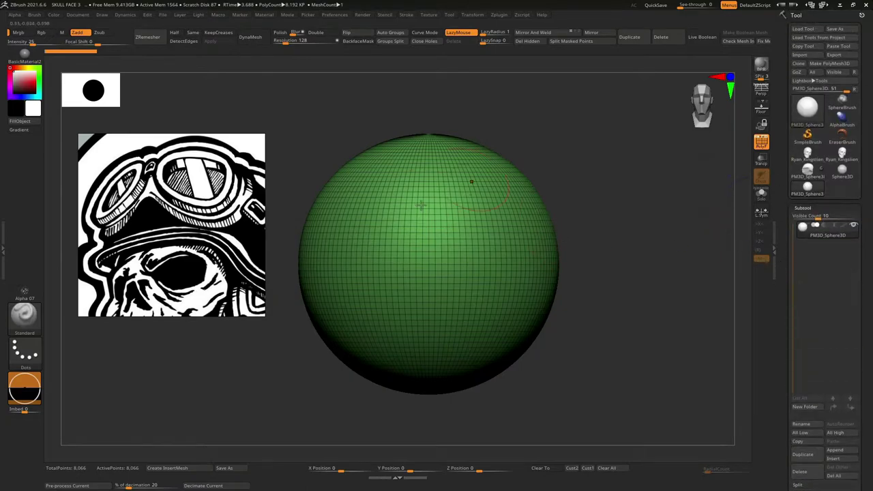
# Insert a Cylinder3D subtool and delete the original sphere subtool.
pyautogui.scroll(-3, 840, 370)
pyautogui.click(840, 371)
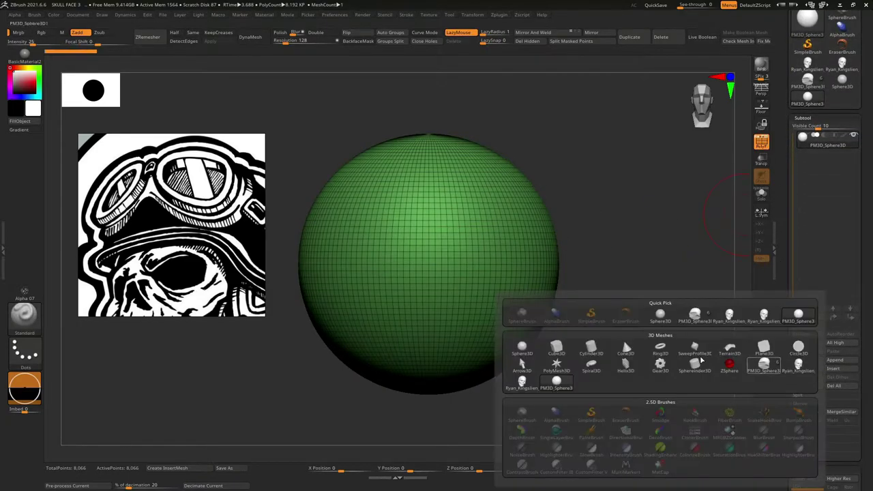
pyautogui.click(591, 350)
pyautogui.click(807, 145)
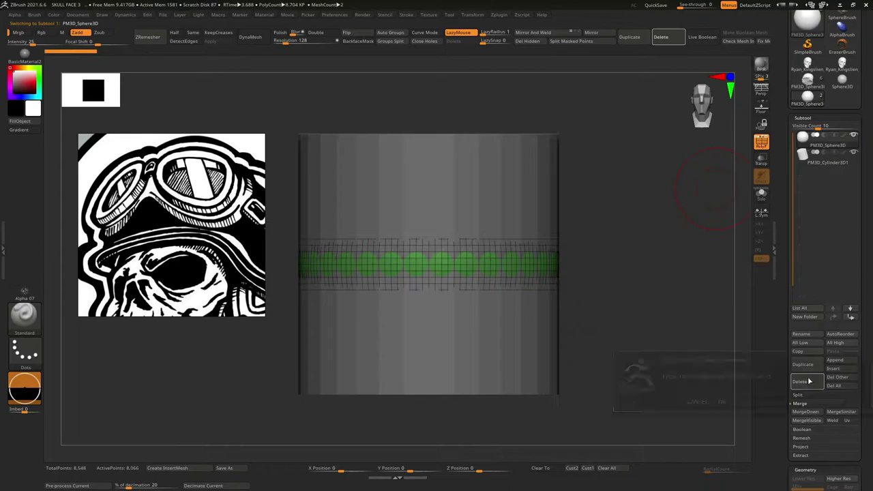
pyautogui.click(799, 381)
pyautogui.click(722, 401)
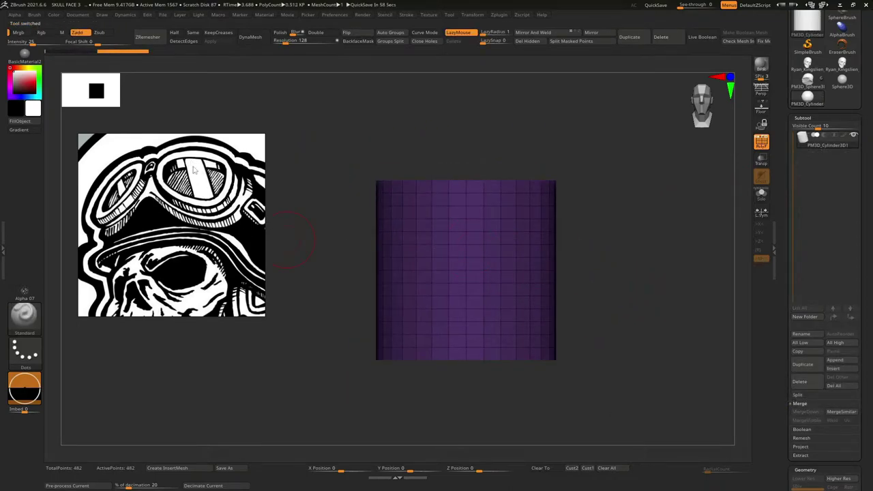
# Rotate the cylinder about 75° with Transpose so its round cap faces forward.
pyautogui.press('w')
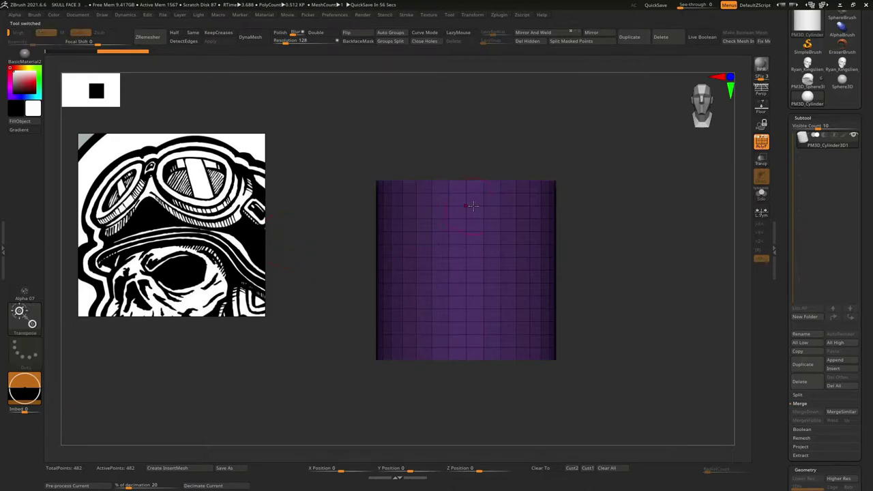
pyautogui.moveTo(471, 253); pyautogui.dragTo(549, 238)
pyautogui.press('q')
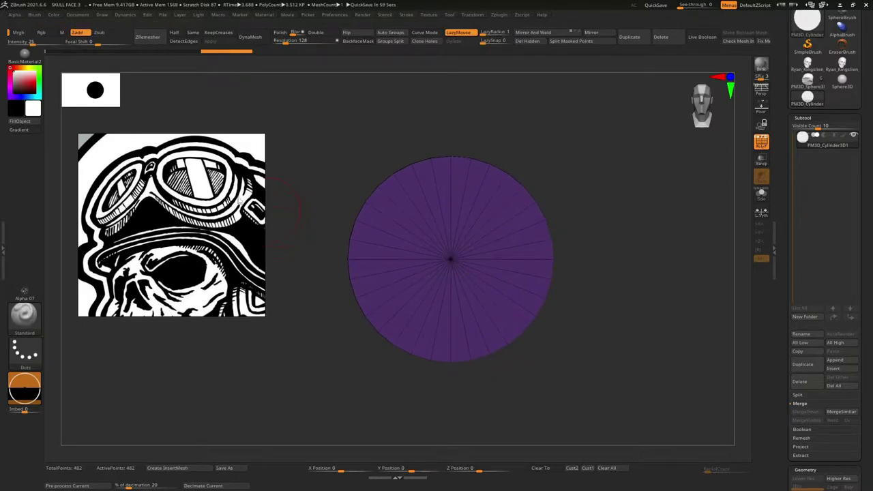
# Scale the cylinder wider along X and slightly along Z into an oval disc.
pyautogui.press('w')
pyautogui.moveTo(419, 257); pyautogui.dragTo(384, 268)
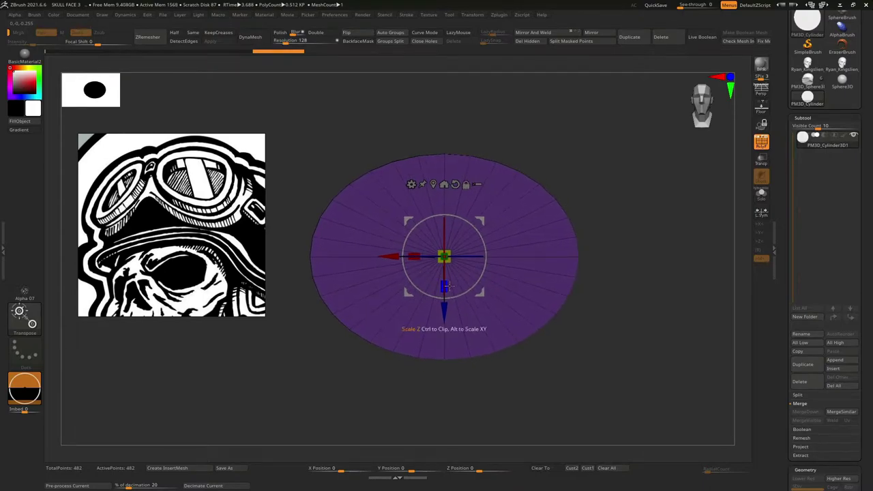
pyautogui.moveTo(446, 288); pyautogui.dragTo(446, 288)
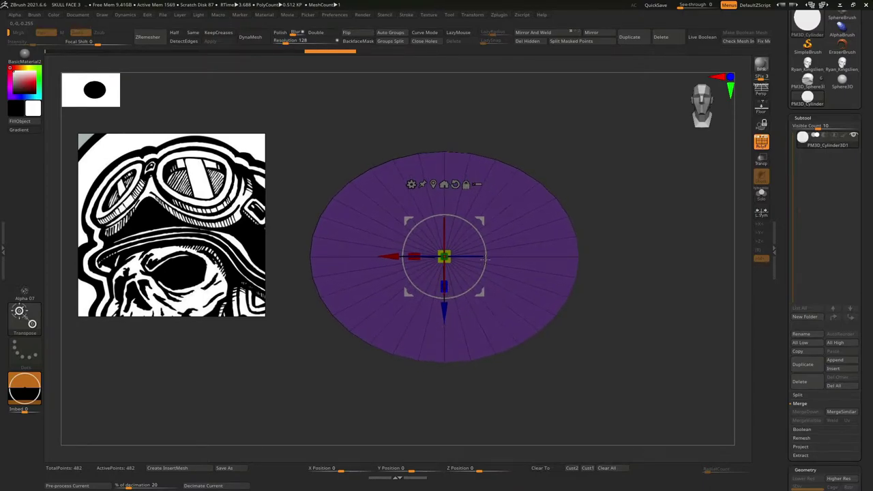
pyautogui.press('q')
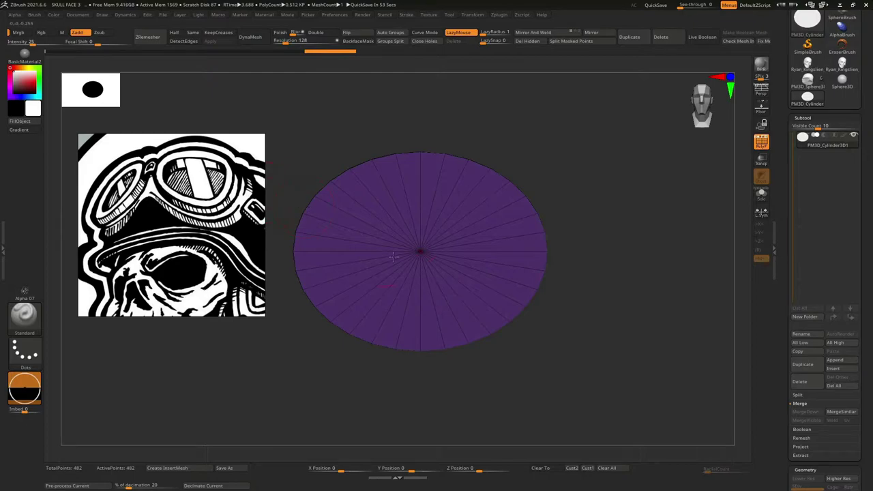
# Select the MoveInfiniteDepth brush and enlarge its Draw Size.
pyautogui.press('b')
pyautogui.press('m')
pyautogui.press('i')
pyautogui.press('s')
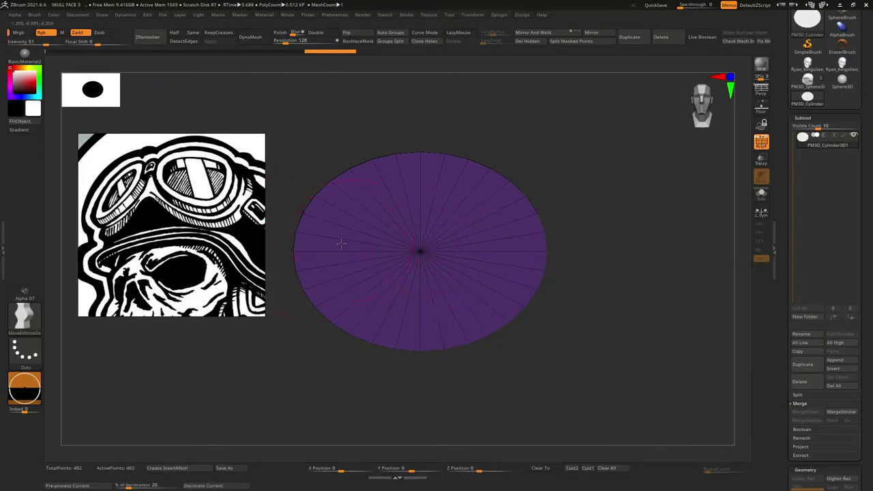
pyautogui.click(24, 318)
pyautogui.click(83, 309)
pyautogui.press('b')
pyautogui.press('m')
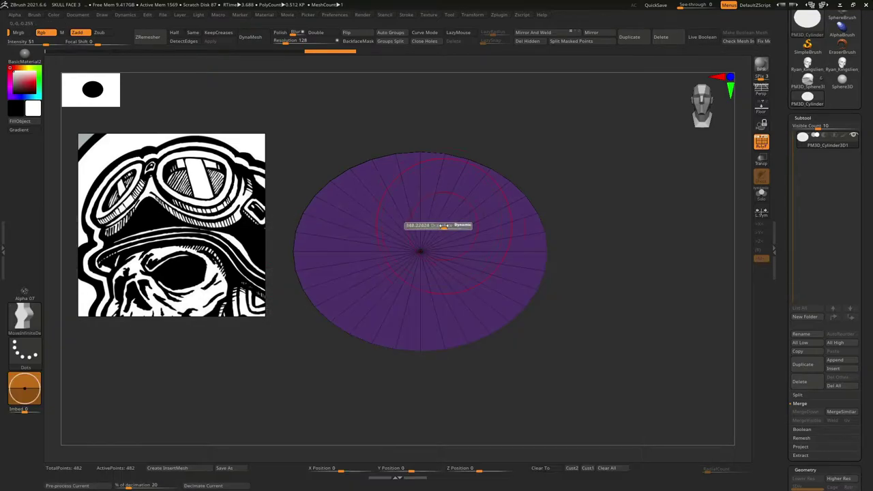
# Push the disc's edges with the Move brush into a lopsided egg-shaped outline.
pyautogui.moveTo(442, 225); pyautogui.dragTo(408, 237)
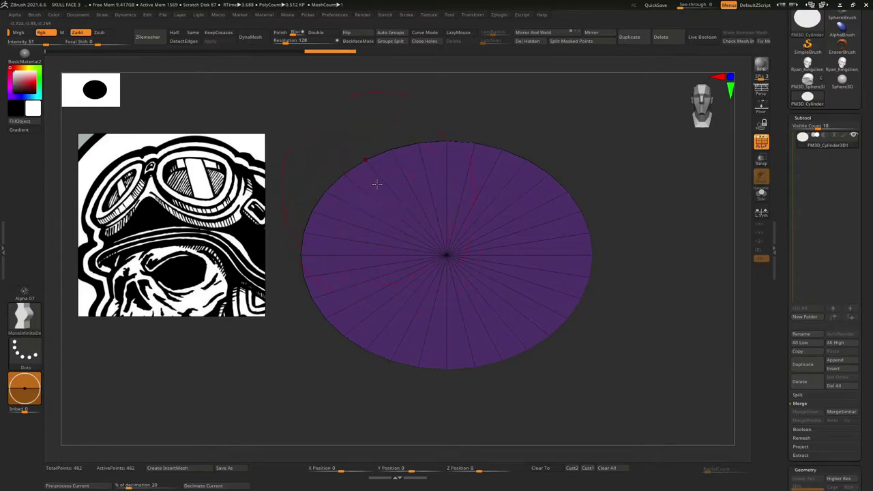
pyautogui.moveTo(371, 185); pyautogui.dragTo(373, 266)
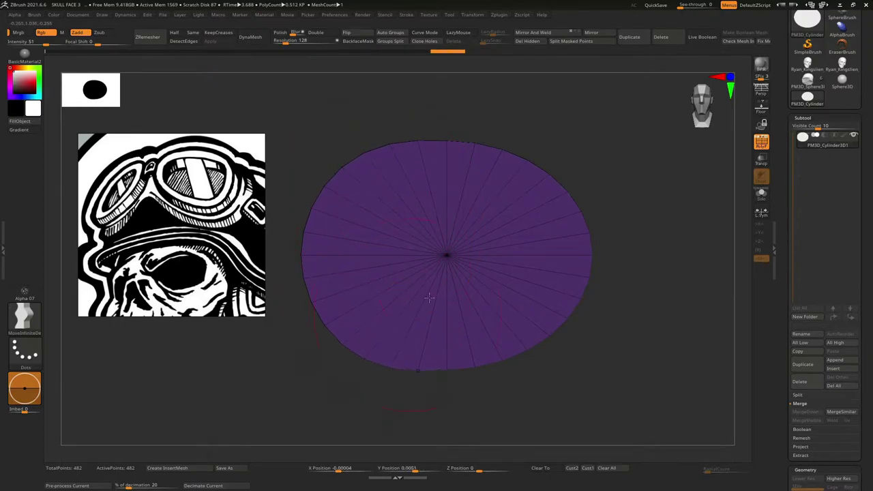
pyautogui.moveTo(526, 198); pyautogui.dragTo(502, 182)
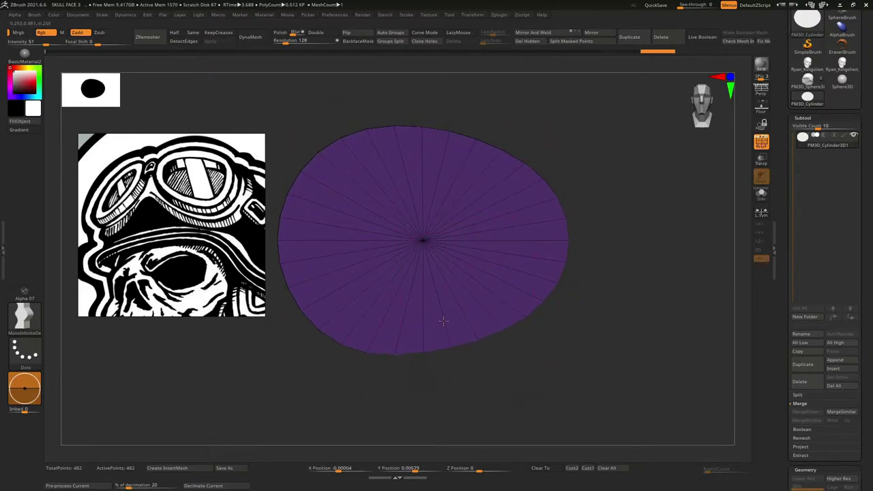
pyautogui.moveTo(443, 320); pyautogui.dragTo(471, 319)
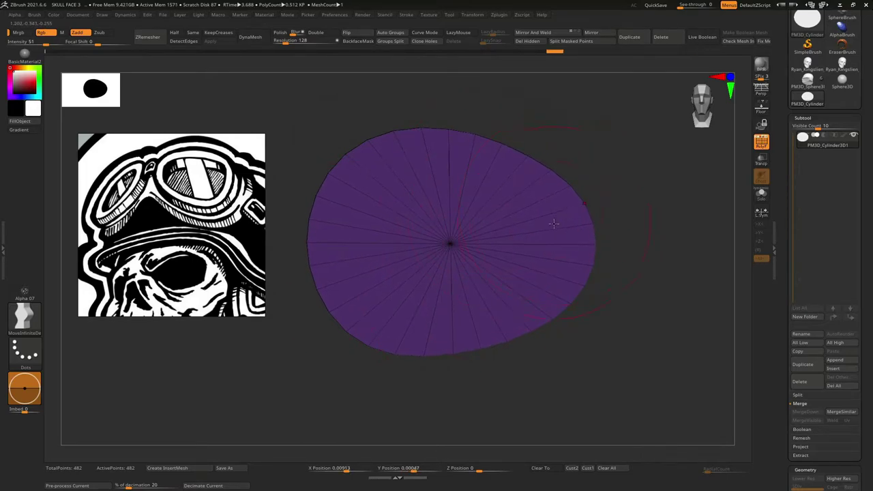
pyautogui.moveTo(541, 200)
pyautogui.mouseDown(button='right')
pyautogui.moveTo(471, 220)
pyautogui.moveTo(478, 211)
pyautogui.moveTo(443, 199)
pyautogui.moveTo(421, 241)
pyautogui.moveTo(409, 231)
pyautogui.moveTo(371, 238)
pyautogui.moveTo(395, 222)
pyautogui.moveTo(412, 239)
pyautogui.mouseUp(button='right')
pyautogui.press('b')
pyautogui.press('z')
pyautogui.press('m')
# Set the ZModeler edge action to Insert EdgeLoop.
pyautogui.press('space')
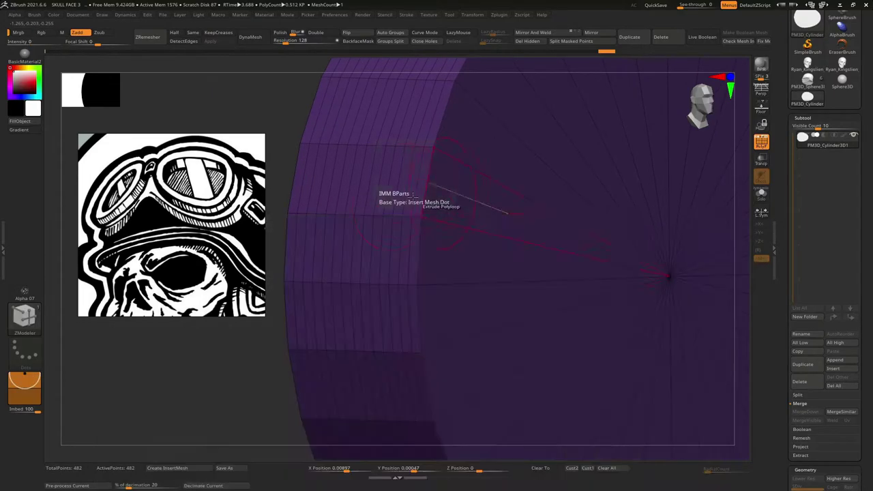
pyautogui.press('b')
pyautogui.press('Escape')
pyautogui.press('b')
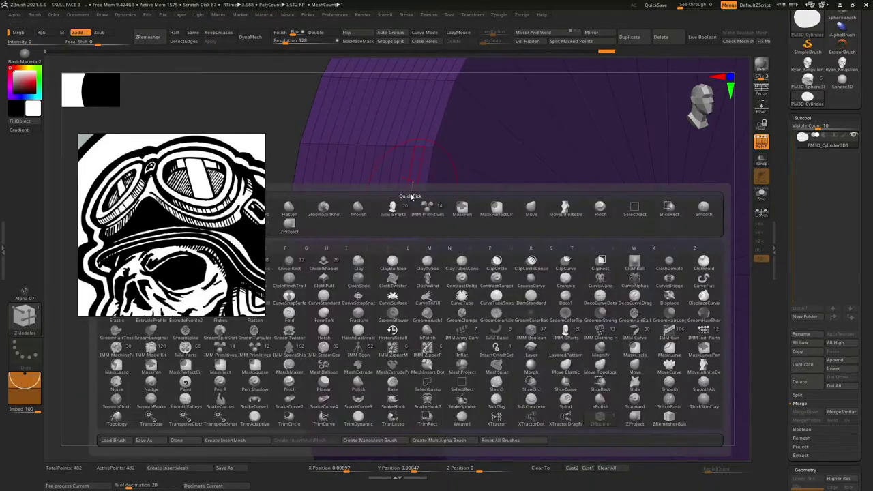
pyautogui.press('Escape')
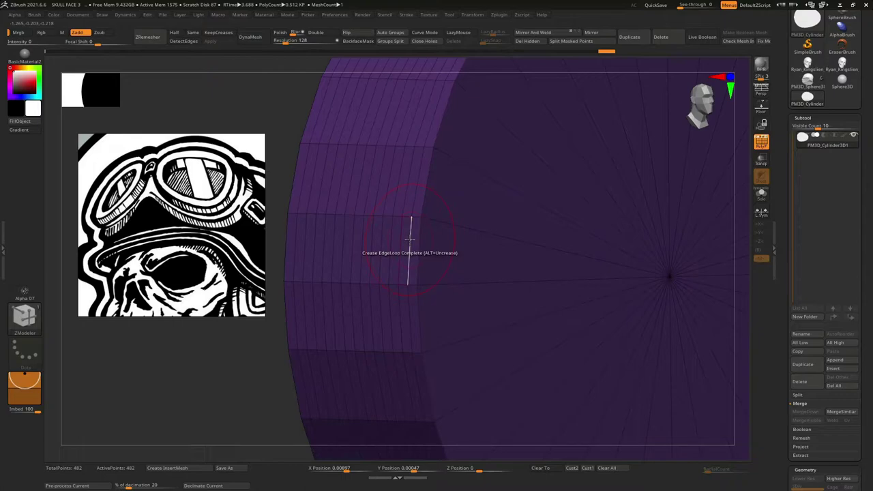
pyautogui.press('space')
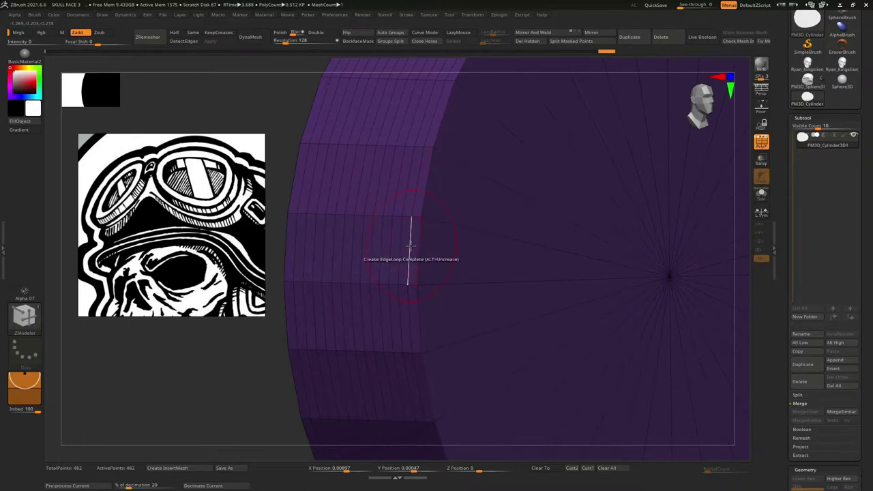
pyautogui.press('space')
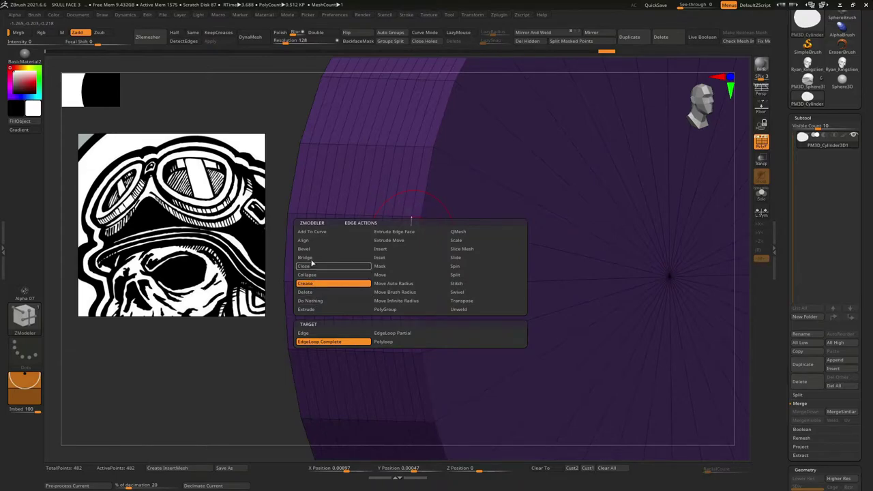
pyautogui.click(381, 249)
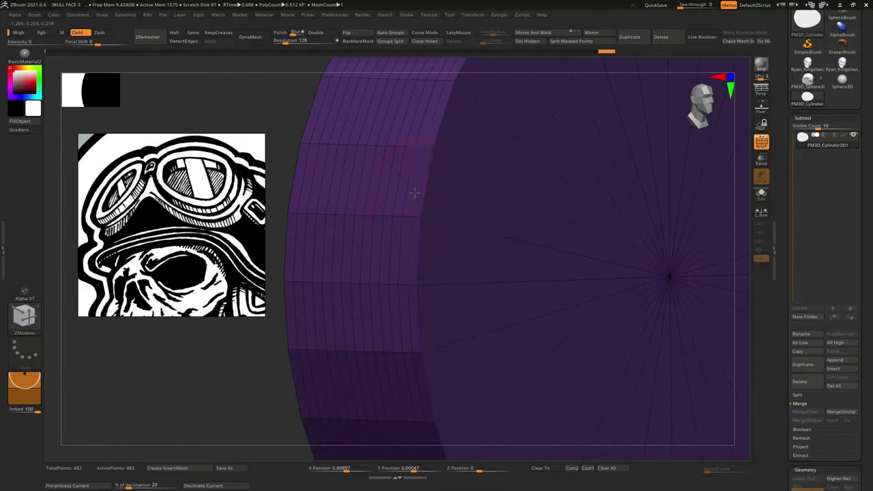
# Delete two edge loops from the disc's side band, reducing the mesh to 66 points.
pyautogui.keyDown('alt'); pyautogui.click(375, 190); pyautogui.keyUp('alt')
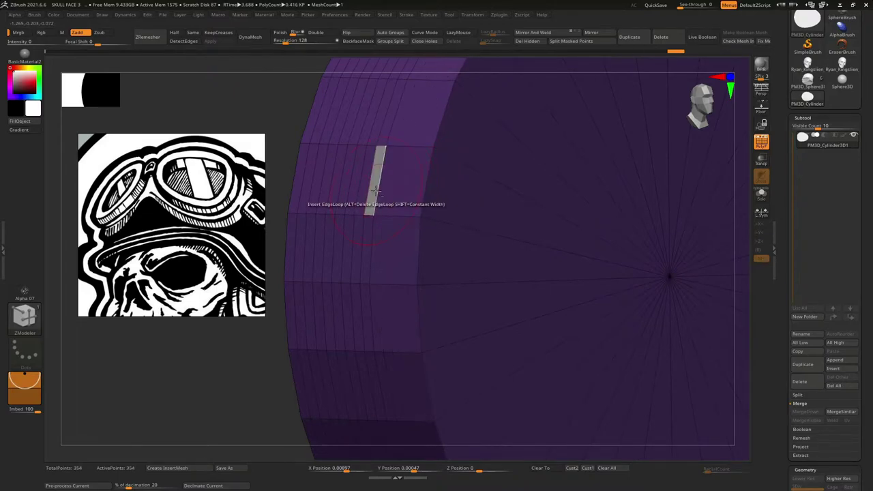
pyautogui.keyDown('alt'); pyautogui.click(339, 191); pyautogui.keyUp('alt')
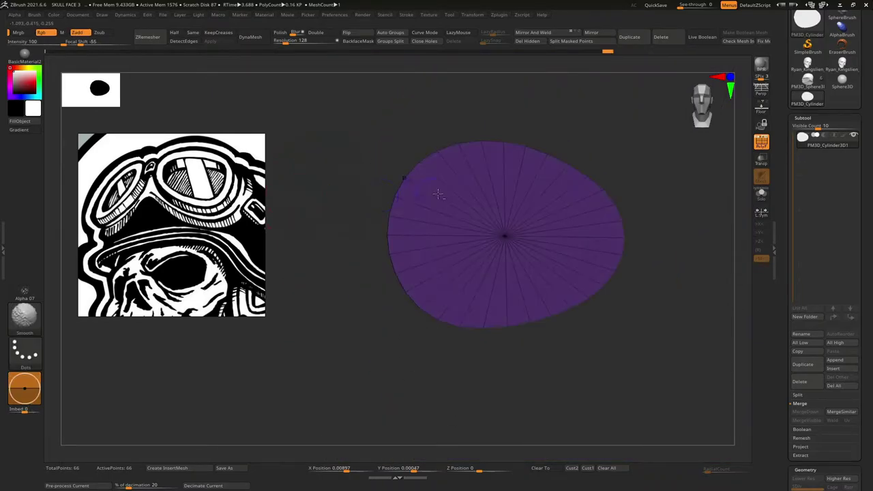
pyautogui.moveTo(438, 195)
pyautogui.mouseDown()
pyautogui.moveTo(321, 200)
pyautogui.moveTo(468, 220)
pyautogui.moveTo(277, 211)
pyautogui.mouseUp()
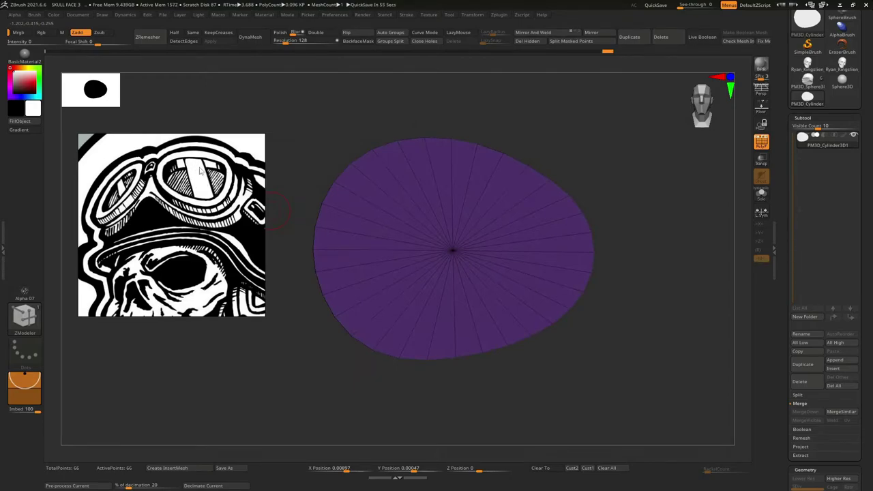
pyautogui.moveTo(407, 198); pyautogui.dragTo(438, 272, button='right')
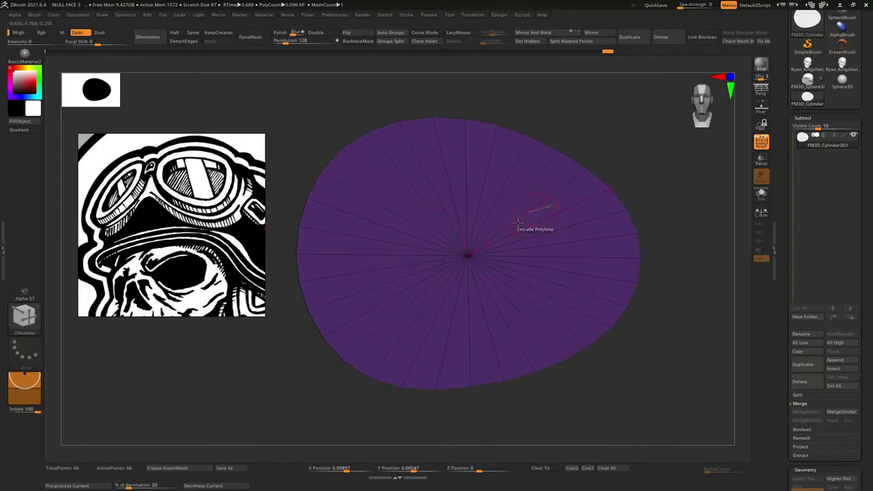
pyautogui.moveTo(536, 209)
pyautogui.mouseDown(button='right')
pyautogui.moveTo(468, 198)
pyautogui.moveTo(409, 232)
pyautogui.moveTo(429, 189)
pyautogui.moveTo(478, 204)
pyautogui.moveTo(444, 238)
pyautogui.moveTo(499, 194)
pyautogui.mouseUp(button='right')
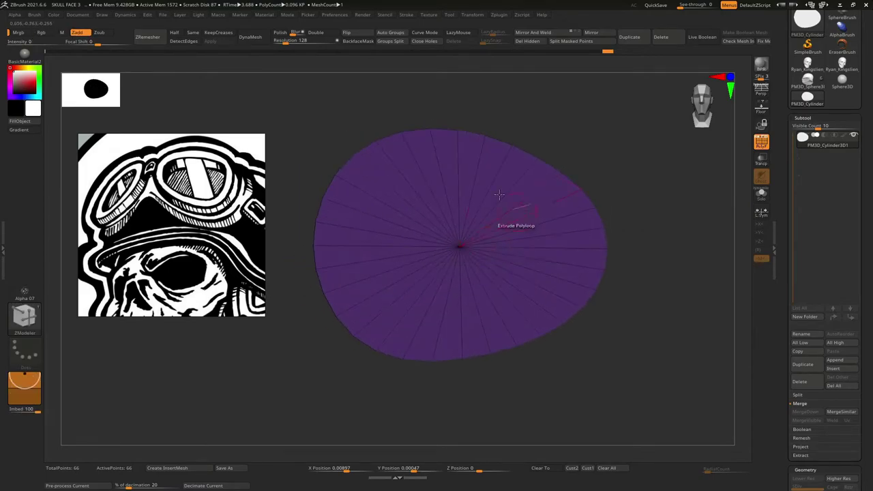
# Turn off X symmetry in the Transform palette.
pyautogui.click(476, 17)
pyautogui.click(497, 230)
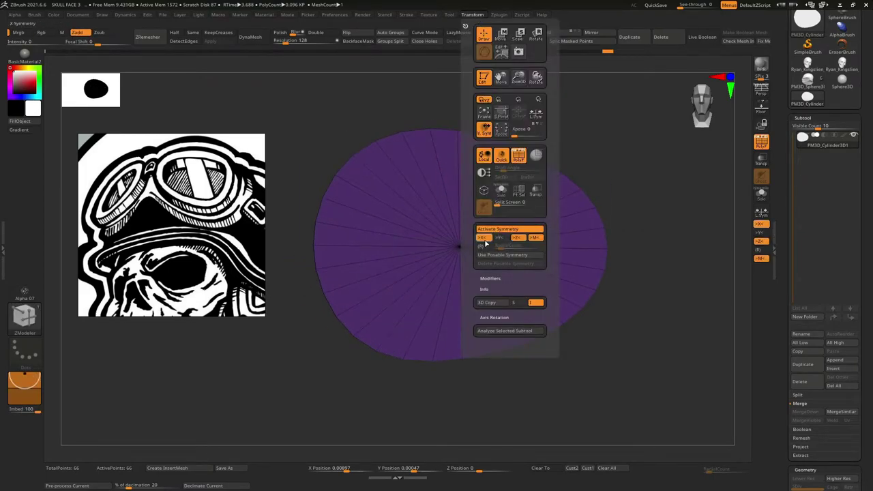
pyautogui.click(483, 238)
# Add an edge loop near the rim, separating an inner oval face from an outer band.
pyautogui.keyDown('shift'); pyautogui.moveTo(395, 185); pyautogui.dragTo(439, 195, button='right'); pyautogui.keyUp('shift')
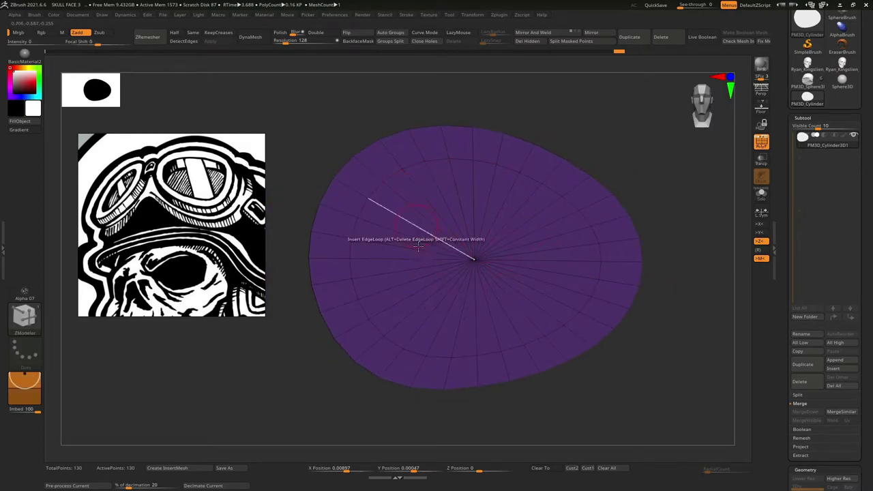
pyautogui.moveTo(566, 259); pyautogui.dragTo(532, 250, button='right')
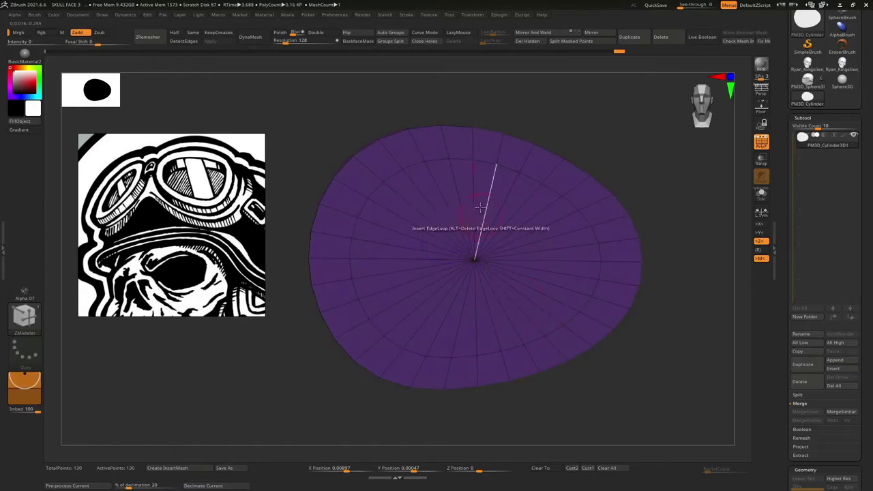
pyautogui.moveTo(519, 204); pyautogui.dragTo(444, 179, button='right')
pyautogui.moveTo(442, 179)
pyautogui.mouseDown()
pyautogui.moveTo(407, 213)
pyautogui.moveTo(399, 257)
pyautogui.moveTo(409, 298)
pyautogui.moveTo(462, 316)
pyautogui.moveTo(523, 293)
pyautogui.moveTo(533, 230)
pyautogui.moveTo(468, 197)
pyautogui.mouseUp()
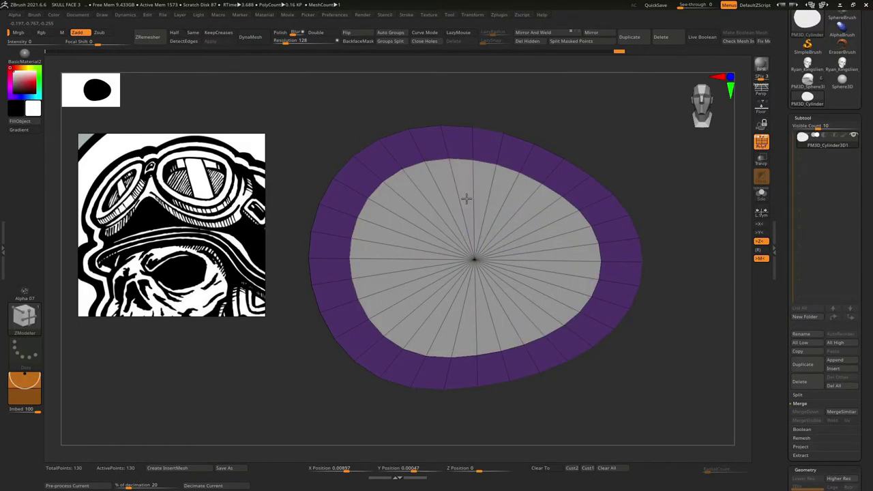
# Push the inner face polyloop through with QMesh to open a hole in the disc.
pyautogui.moveTo(468, 197); pyautogui.dragTo(402, 239, button='right')
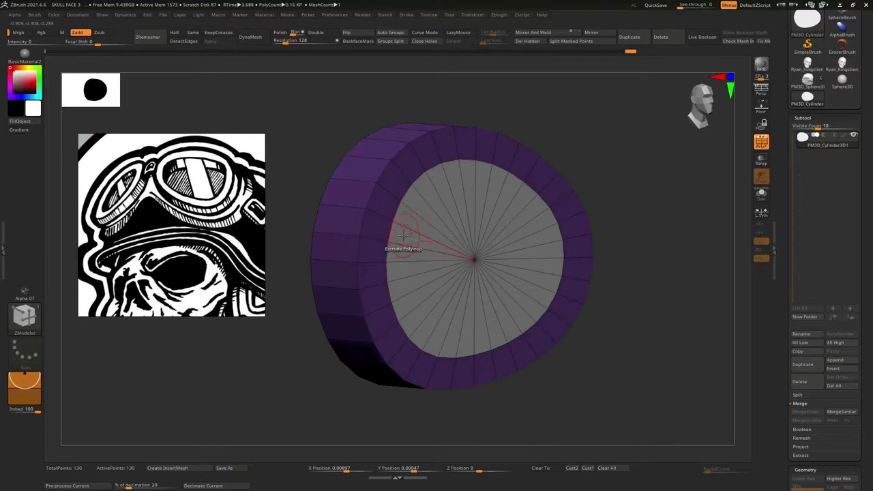
pyautogui.press('space')
pyautogui.click(379, 239)
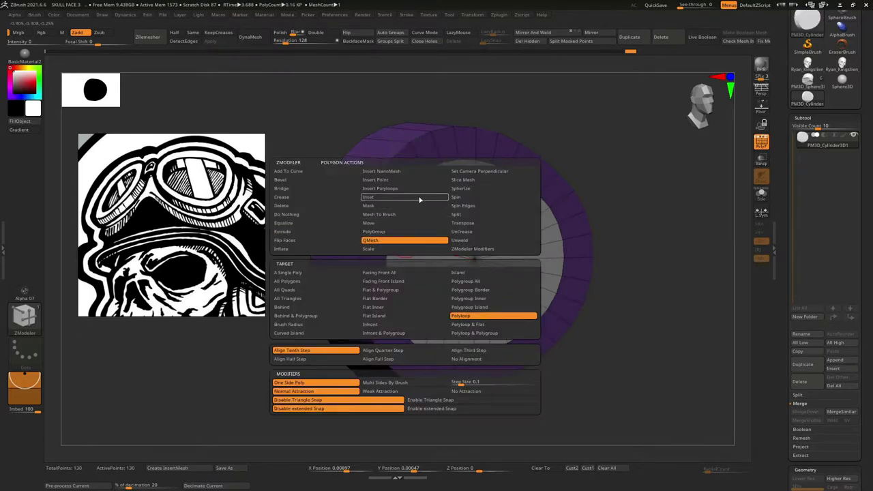
pyautogui.press('space')
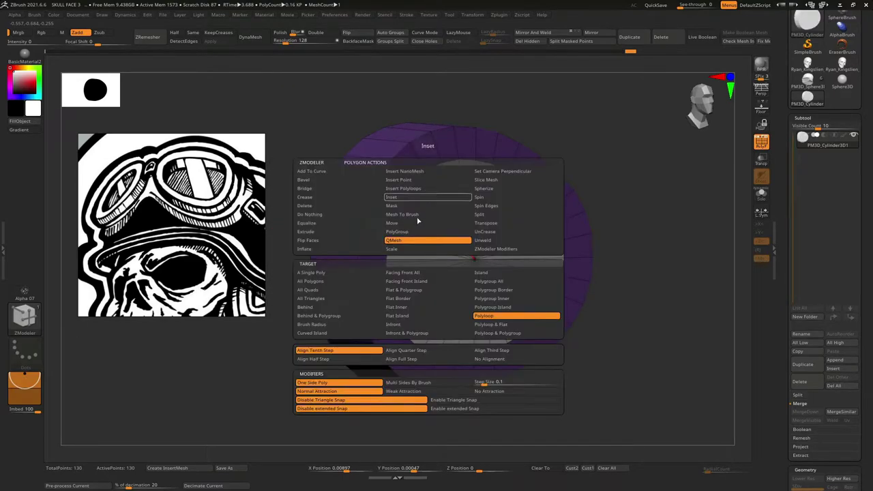
pyautogui.click(518, 205)
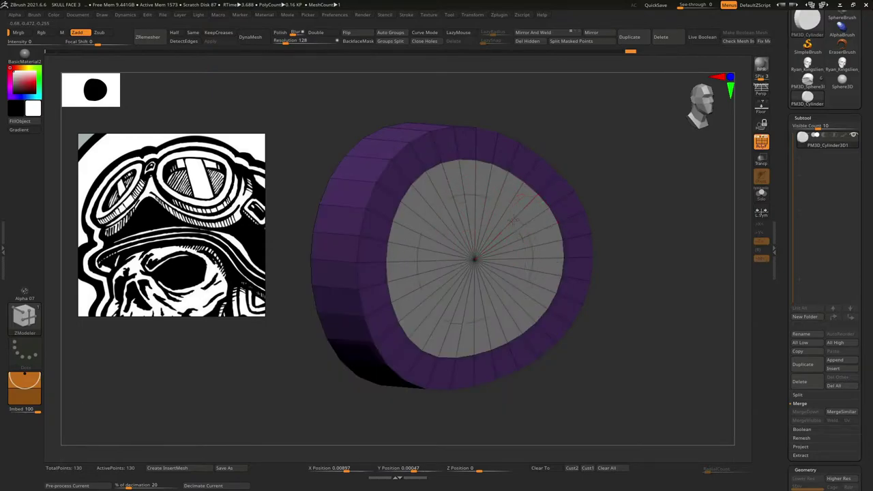
pyautogui.moveTo(512, 217); pyautogui.dragTo(480, 210)
pyautogui.moveTo(468, 255); pyautogui.dragTo(469, 272)
# Delete stray single polygons left inside the ring with Delete A Single Poly.
pyautogui.press('space')
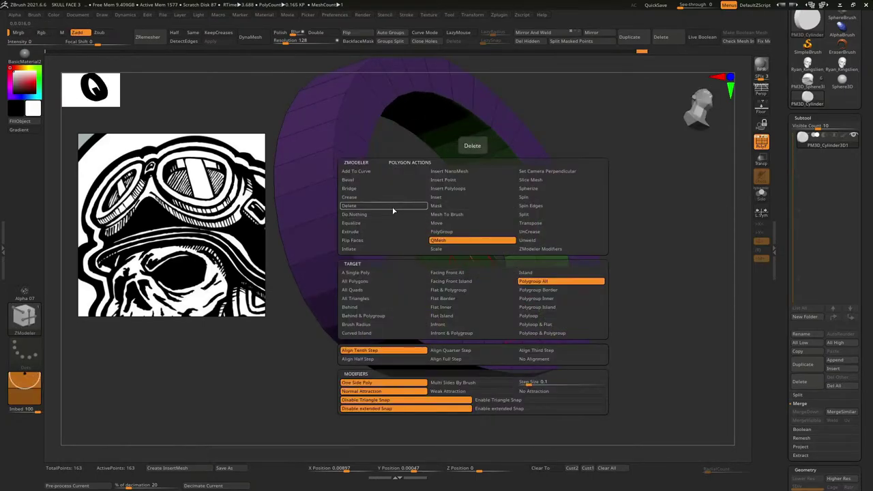
pyautogui.click(348, 205)
pyautogui.click(355, 272)
pyautogui.click(468, 267)
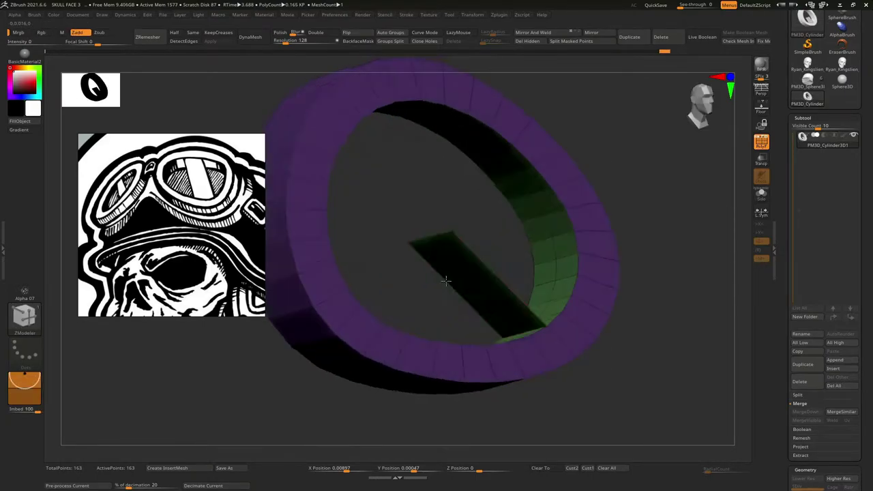
pyautogui.moveTo(459, 278)
pyautogui.keyDown('shift'); pyautogui.mouseDown()
pyautogui.moveTo(483, 295)
pyautogui.moveTo(503, 279)
pyautogui.moveTo(569, 321)
pyautogui.moveTo(498, 290)
pyautogui.moveTo(477, 303)
pyautogui.moveTo(503, 308)
pyautogui.moveTo(471, 333)
pyautogui.mouseUp(); pyautogui.keyUp('shift')
pyautogui.click(503, 279)
# Delete two more leftover polygons from the ring.
pyautogui.click(518, 301)
pyautogui.press('space')
pyautogui.click(462, 248)
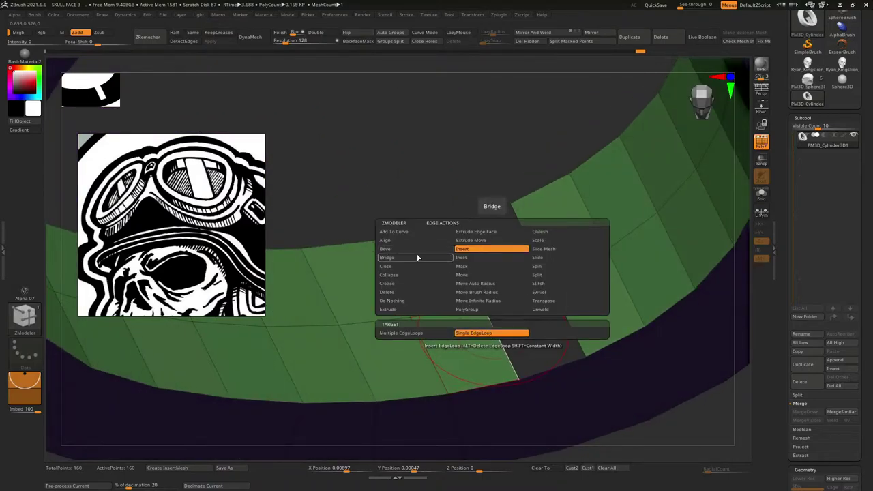
# Bridge the ring's gap closed with Bridge Two Edges into one continuous band.
pyautogui.click(417, 257)
pyautogui.click(409, 333)
pyautogui.click(493, 341)
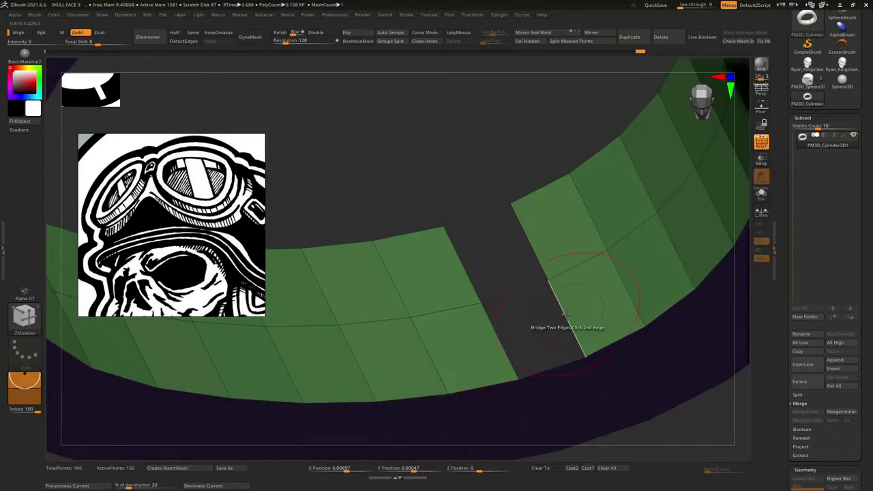
pyautogui.click(560, 315)
pyautogui.click(458, 268)
pyautogui.click(522, 235)
pyautogui.keyDown('ctrl'); pyautogui.moveTo(481, 286); pyautogui.dragTo(298, 235, button='right'); pyautogui.keyUp('ctrl')
pyautogui.moveTo(475, 213)
pyautogui.keyDown('shift'); pyautogui.mouseDown(button='right')
pyautogui.moveTo(463, 202)
pyautogui.moveTo(476, 214)
pyautogui.moveTo(473, 197)
pyautogui.moveTo(497, 205)
pyautogui.moveTo(487, 220)
pyautogui.moveTo(503, 236)
pyautogui.moveTo(531, 209)
pyautogui.mouseUp(button='right'); pyautogui.keyUp('shift')
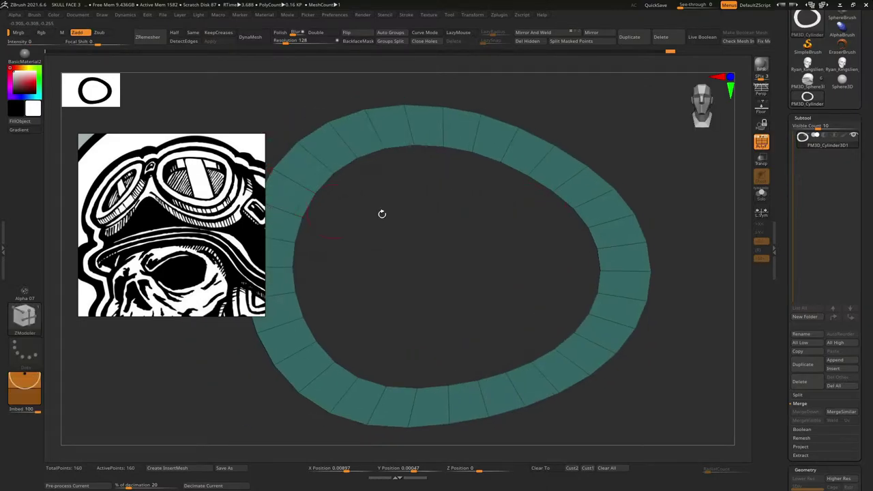
pyautogui.moveTo(382, 214); pyautogui.dragTo(581, 92, button='right')
# Duplicate the ring as a new subtool and give its inner band its own polygroup via Polyloop.
pyautogui.click(634, 38)
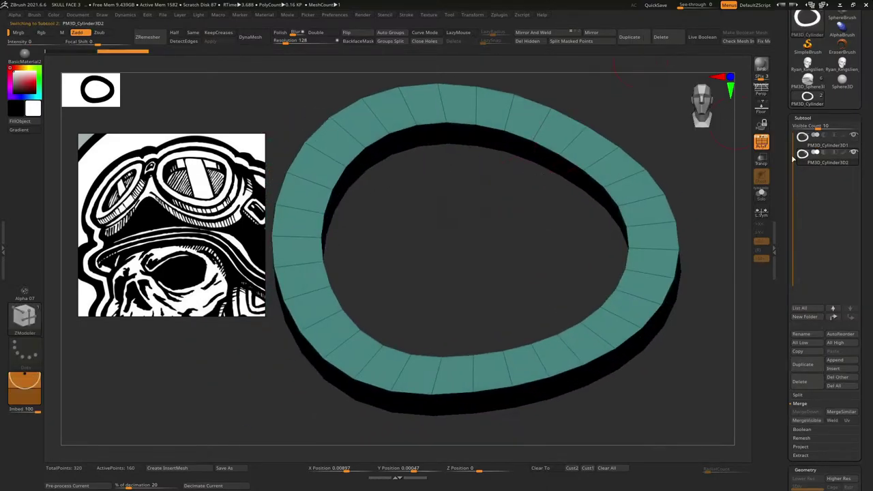
pyautogui.moveTo(627, 194); pyautogui.dragTo(580, 203, button='right')
pyautogui.press('space')
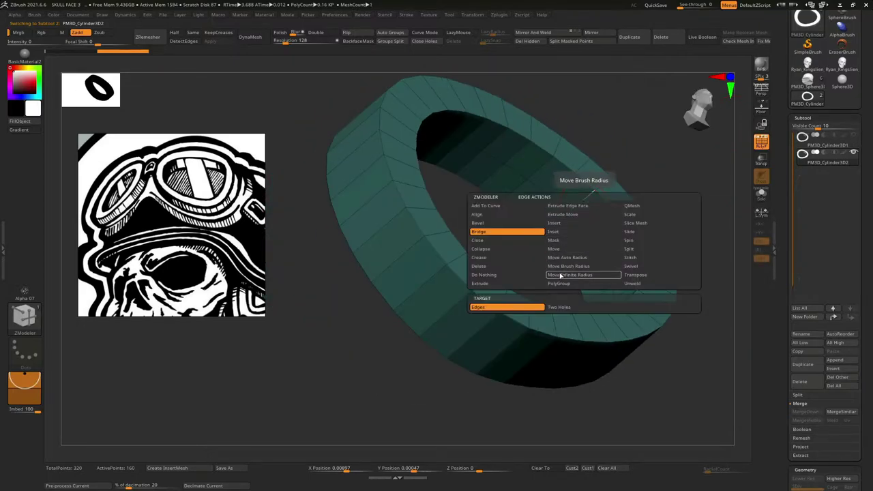
pyautogui.press('space')
pyautogui.click(567, 232)
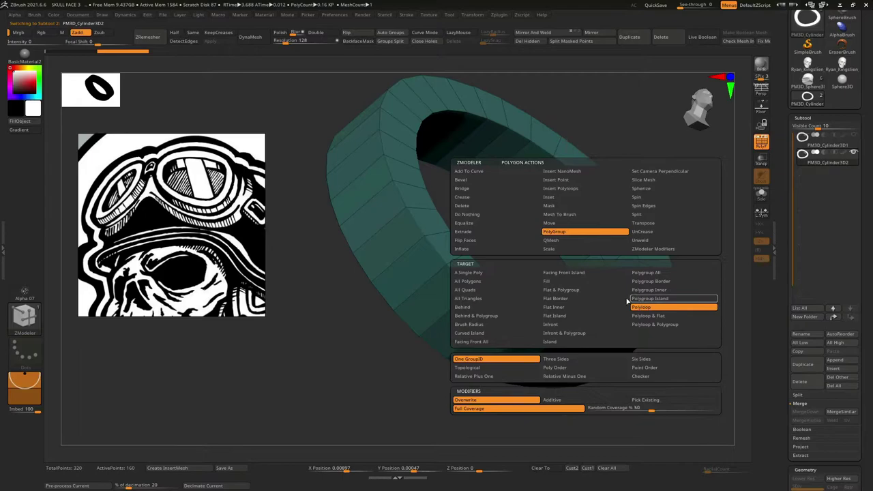
pyautogui.click(645, 299)
pyautogui.moveTo(585, 206)
pyautogui.keyDown('ctrl'); pyautogui.mouseDown(button='right')
pyautogui.moveTo(530, 218)
pyautogui.moveTo(568, 188)
pyautogui.mouseUp(button='right'); pyautogui.keyUp('ctrl')
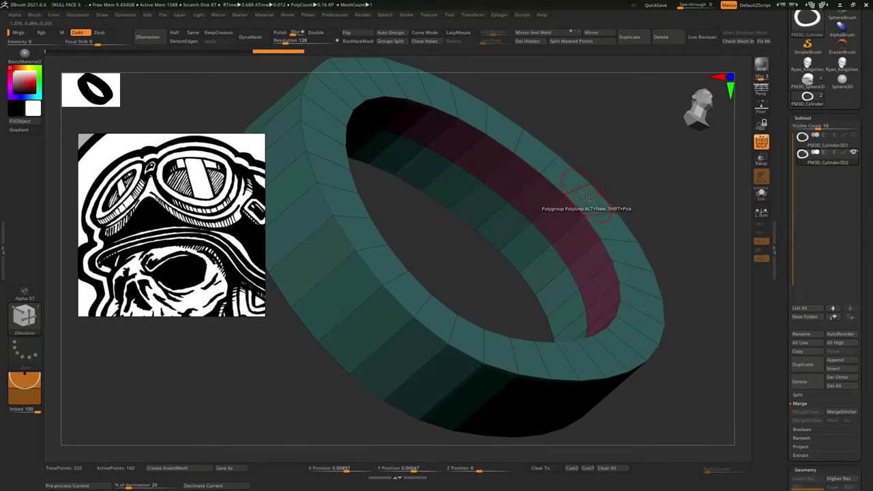
# Set the ZModeler polygon action to Delete Polygroup All.
pyautogui.press('space')
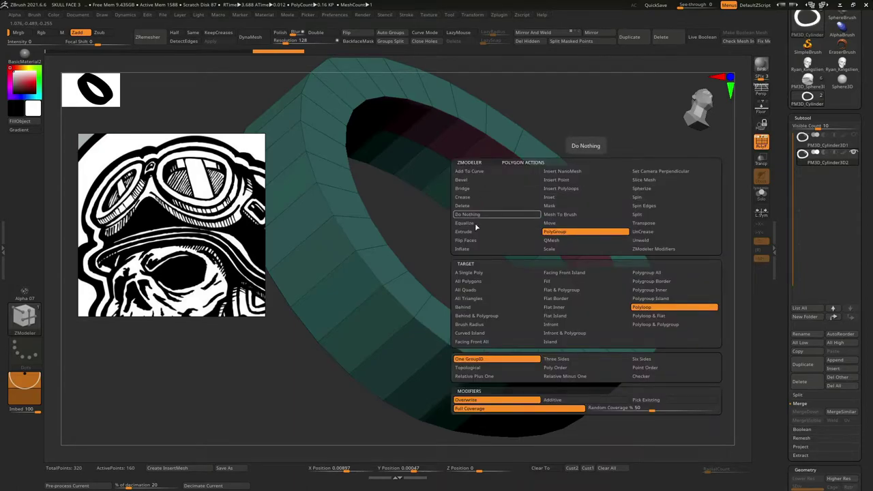
pyautogui.click(470, 206)
pyautogui.click(641, 282)
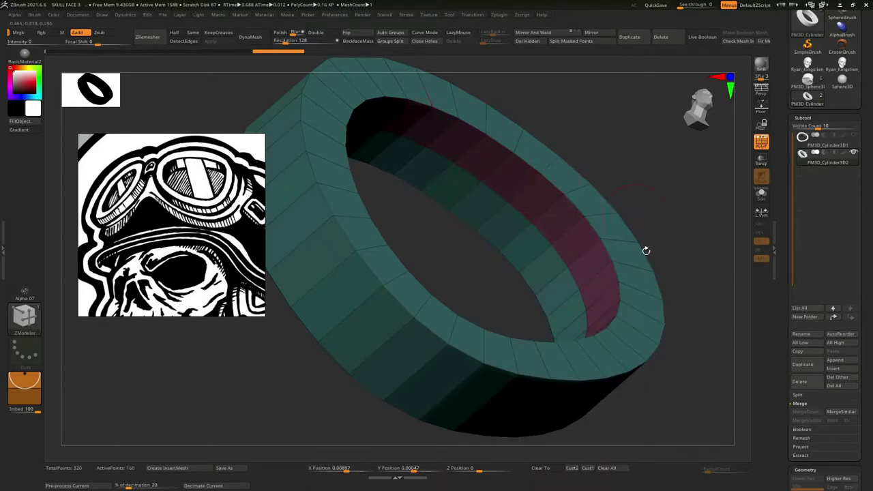
# Delete everything on the copy except the inner band.
pyautogui.click(624, 249)
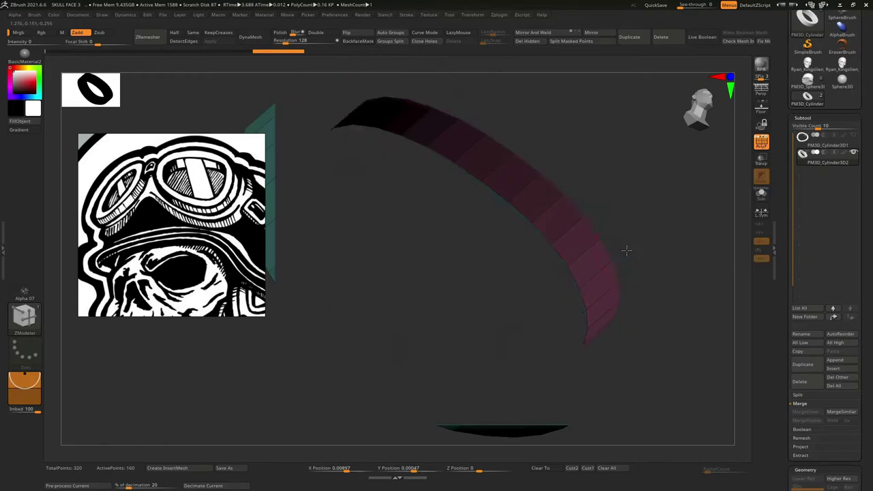
pyautogui.moveTo(626, 250); pyautogui.dragTo(556, 287)
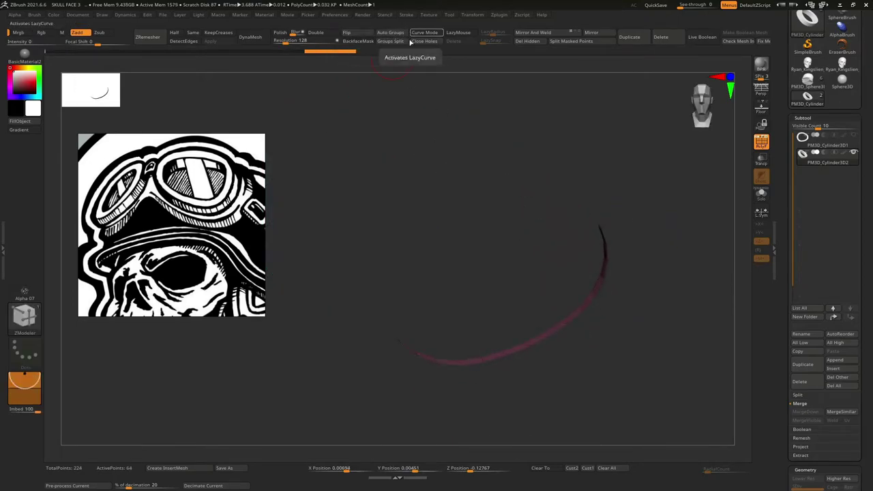
pyautogui.moveTo(551, 221)
pyautogui.mouseDown()
pyautogui.moveTo(545, 288)
pyautogui.moveTo(551, 208)
pyautogui.moveTo(545, 241)
pyautogui.moveTo(540, 230)
pyautogui.mouseUp()
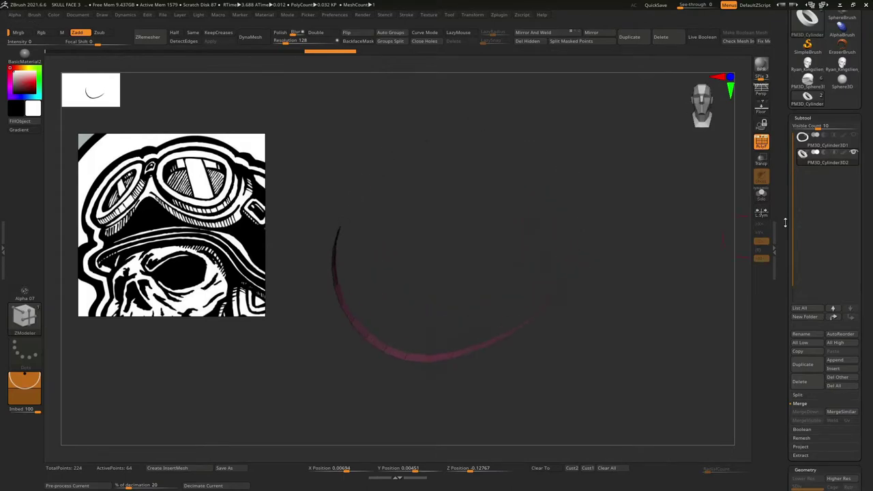
pyautogui.scroll(-10, 809, 274)
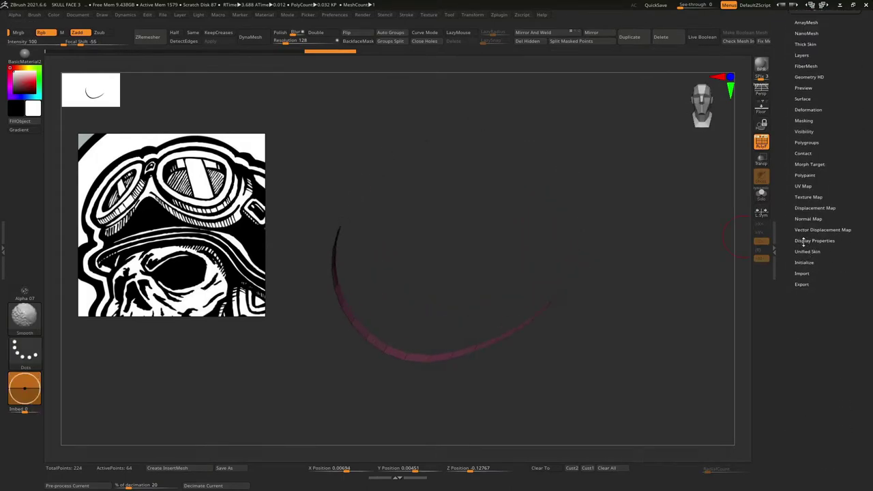
pyautogui.click(803, 242)
pyautogui.moveTo(655, 254); pyautogui.dragTo(614, 204)
pyautogui.scroll(10, 825, 205)
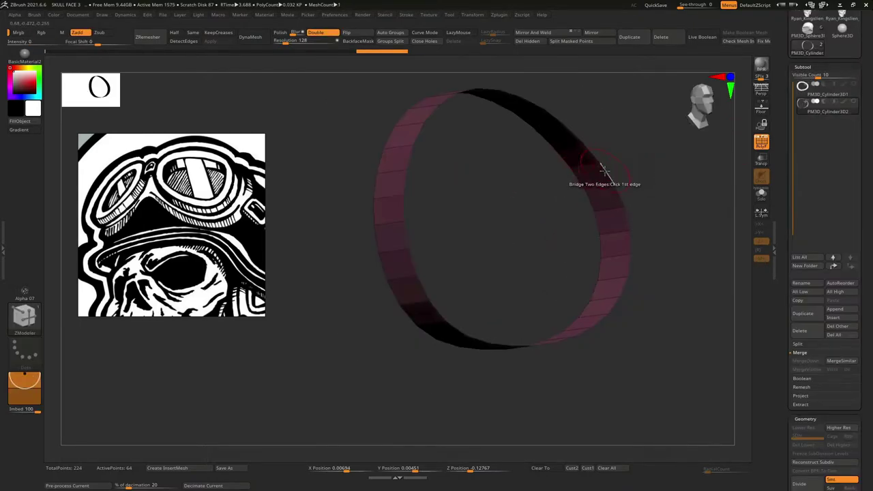
# Cap the band's opening with Close Circle.
pyautogui.press('space')
pyautogui.moveTo(508, 209)
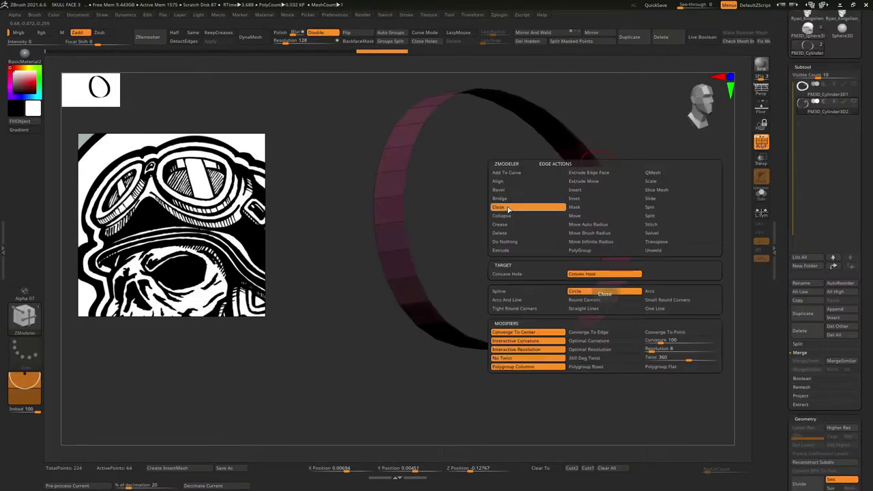
pyautogui.click(588, 291)
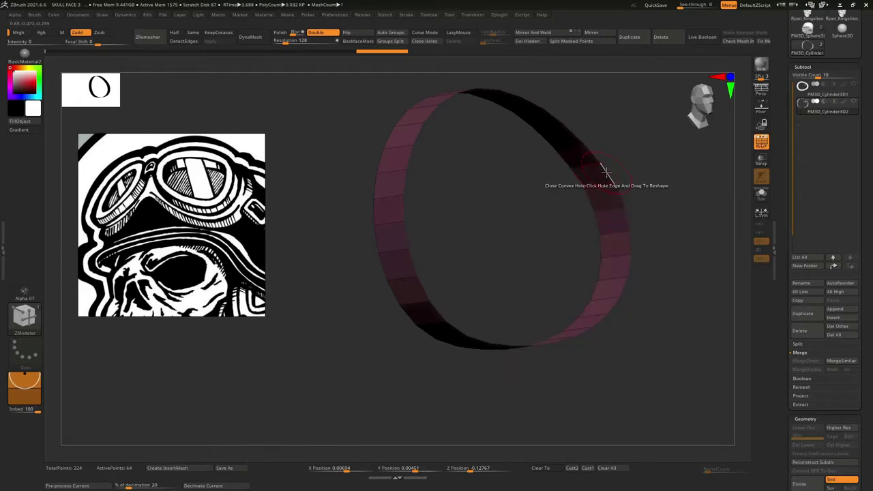
pyautogui.click(594, 175)
pyautogui.moveTo(546, 191)
pyautogui.mouseDown(button='right')
pyautogui.moveTo(585, 218)
pyautogui.moveTo(656, 193)
pyautogui.moveTo(434, 217)
pyautogui.moveTo(471, 244)
pyautogui.mouseUp(button='right')
# Scale the capped band thin along Y and inset its face into a recessed lens.
pyautogui.press('w')
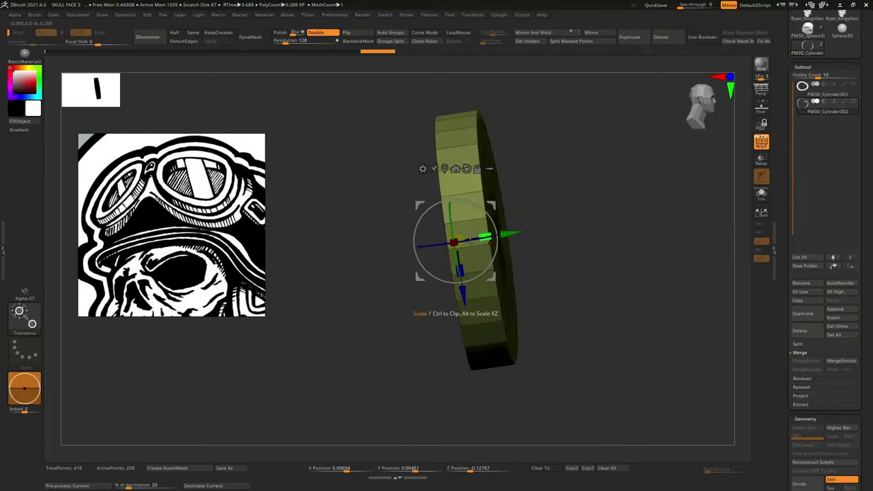
pyautogui.moveTo(485, 238); pyautogui.dragTo(495, 238)
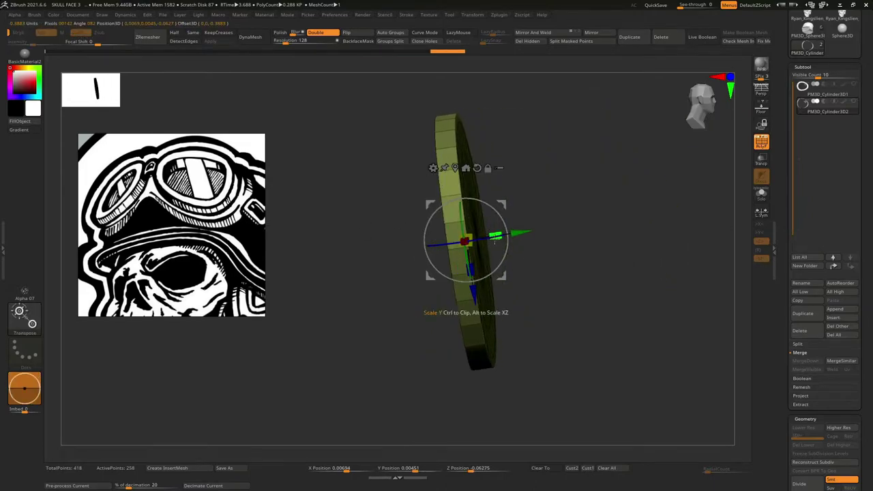
pyautogui.moveTo(472, 246); pyautogui.dragTo(505, 219, button='right')
pyautogui.press('q')
pyautogui.moveTo(523, 209); pyautogui.dragTo(546, 205)
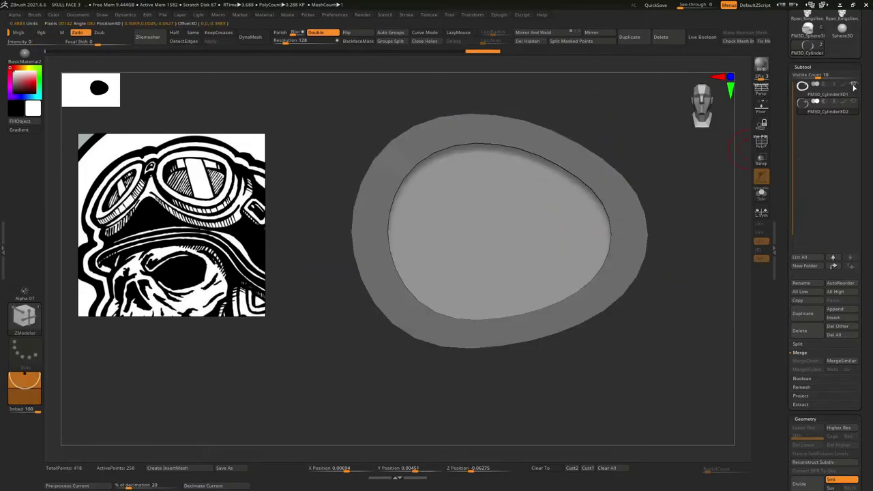
pyautogui.moveTo(545, 205)
pyautogui.mouseDown(button='right')
pyautogui.moveTo(566, 179)
pyautogui.moveTo(584, 195)
pyautogui.moveTo(511, 260)
pyautogui.mouseUp(button='right')
# Merge the lens down into the frame as a single subtool.
pyautogui.press('w')
pyautogui.press('q')
pyautogui.press('w')
pyautogui.moveTo(360, 257); pyautogui.dragTo(330, 241)
# Mirror the lens rim across X with SubTool Master, merging both rims into one subtool.
pyautogui.press('q')
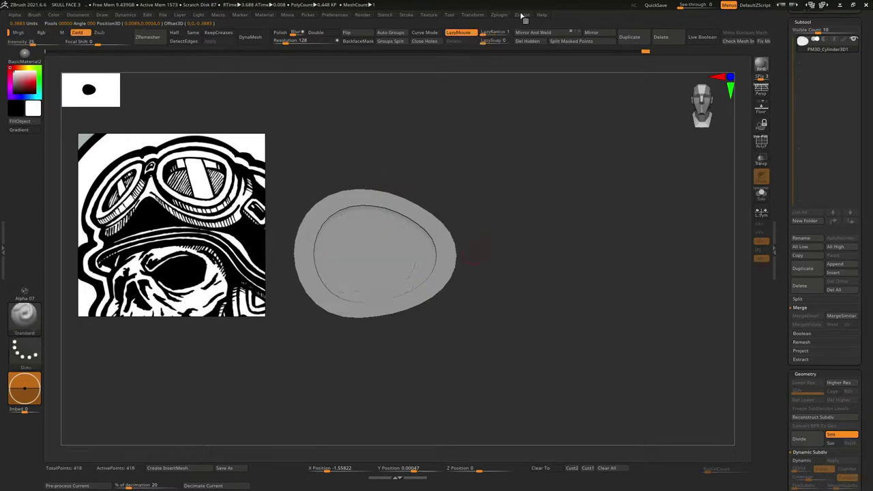
pyautogui.click(498, 14)
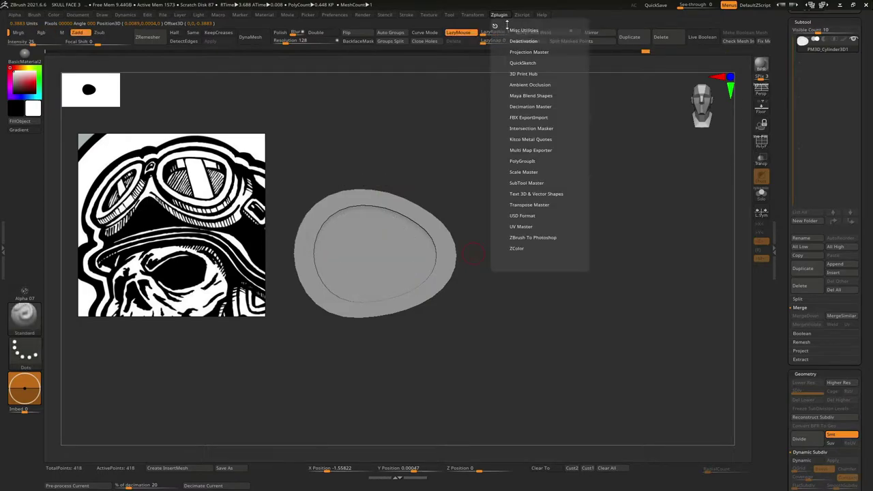
pyautogui.click(521, 182)
pyautogui.click(558, 216)
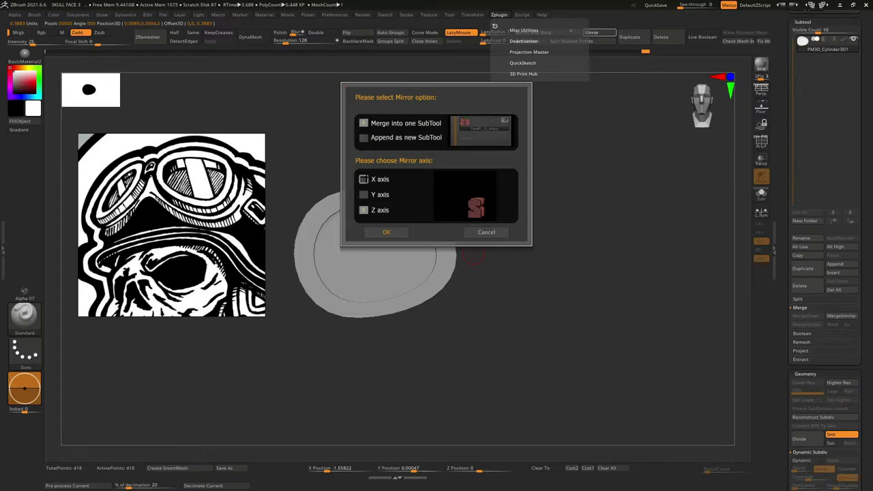
pyautogui.click(393, 232)
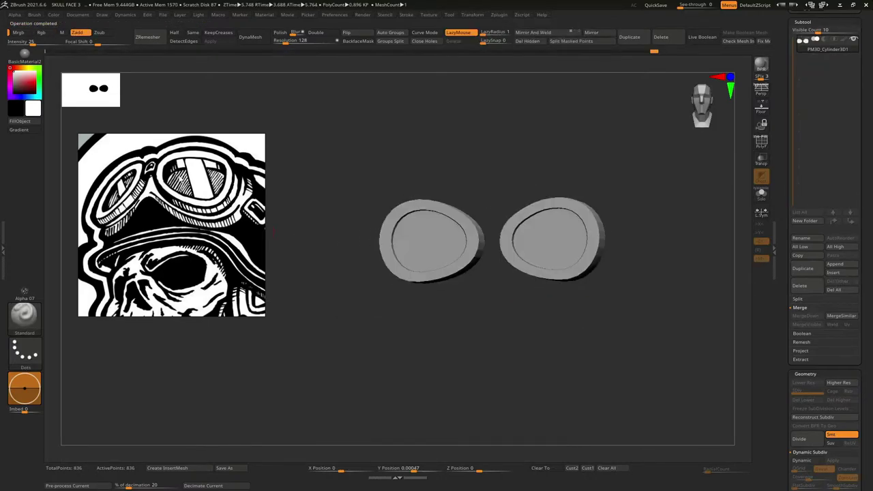
pyautogui.moveTo(534, 226)
pyautogui.keyDown('shift'); pyautogui.mouseDown()
pyautogui.moveTo(503, 238)
pyautogui.moveTo(485, 227)
pyautogui.mouseUp(); pyautogui.keyUp('shift')
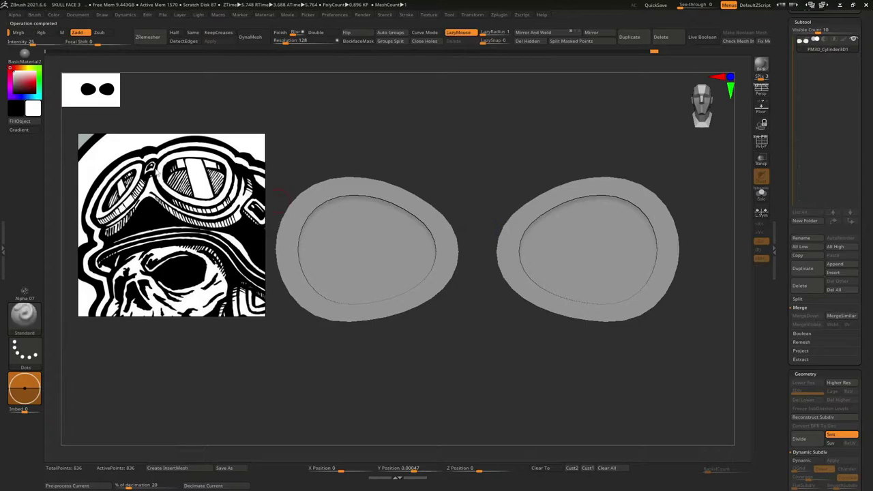
pyautogui.moveTo(266, 215)
pyautogui.mouseDown()
pyautogui.moveTo(467, 195)
pyautogui.moveTo(489, 241)
pyautogui.moveTo(501, 227)
pyautogui.moveTo(497, 215)
pyautogui.mouseUp()
# Switch to ZModeler with the polygroup wireframe shown and delete each rim's inner faces.
pyautogui.hotkey('shift', 'f')
pyautogui.press('b')
pyautogui.press('z')
pyautogui.press('m')
pyautogui.press('space')
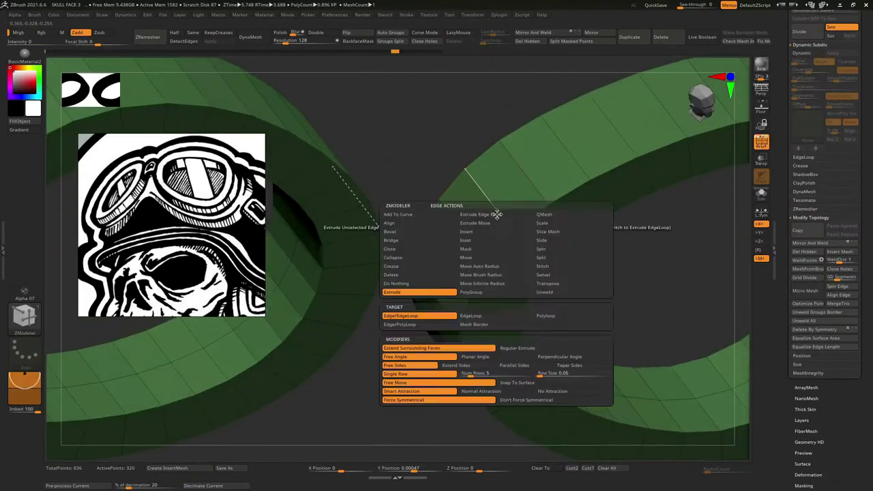
pyautogui.press('space')
pyautogui.click(481, 232)
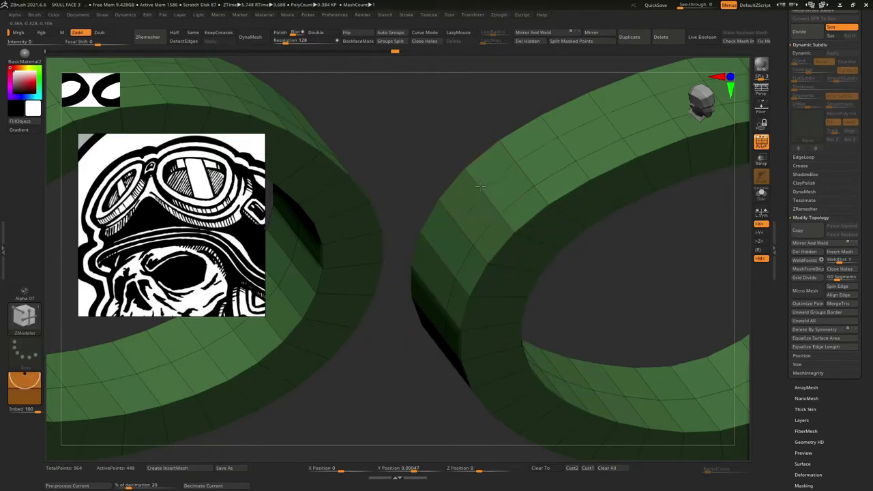
pyautogui.moveTo(450, 255)
pyautogui.mouseDown(button='right')
pyautogui.moveTo(471, 252)
pyautogui.moveTo(458, 253)
pyautogui.mouseUp(button='right')
pyautogui.press('space')
pyautogui.click(482, 272)
# Join the two rim openings with the Bridge Two Holes action.
pyautogui.press('space')
pyautogui.click(385, 261)
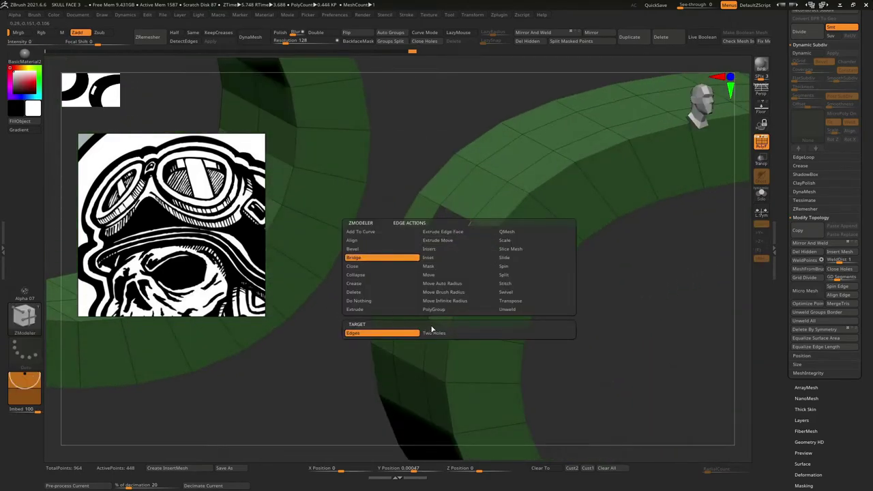
pyautogui.click(381, 334)
pyautogui.moveTo(478, 215); pyautogui.dragTo(513, 237, button='right')
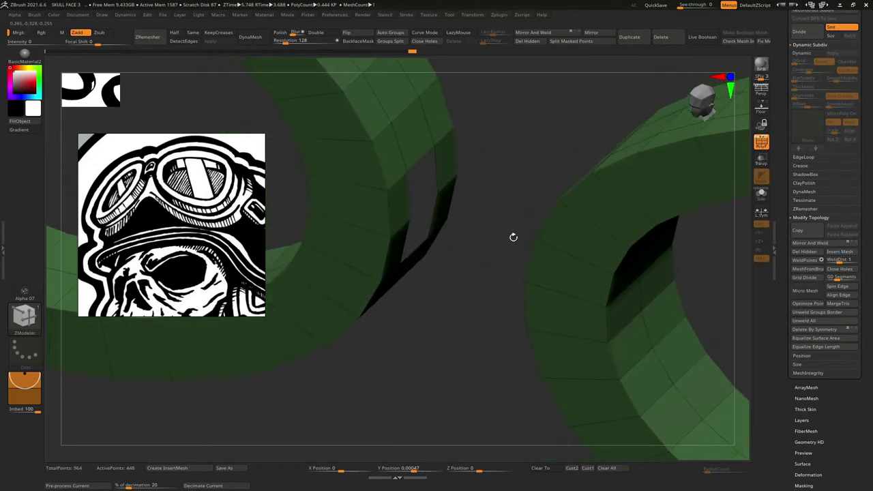
pyautogui.moveTo(408, 201)
pyautogui.mouseDown(button='right')
pyautogui.moveTo(538, 239)
pyautogui.moveTo(450, 238)
pyautogui.moveTo(395, 203)
pyautogui.mouseUp(button='right')
pyautogui.press('space')
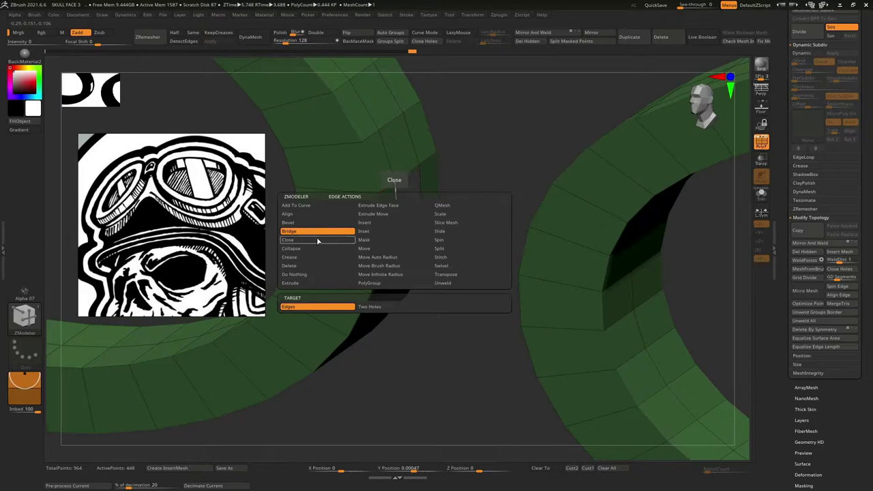
pyautogui.click(371, 307)
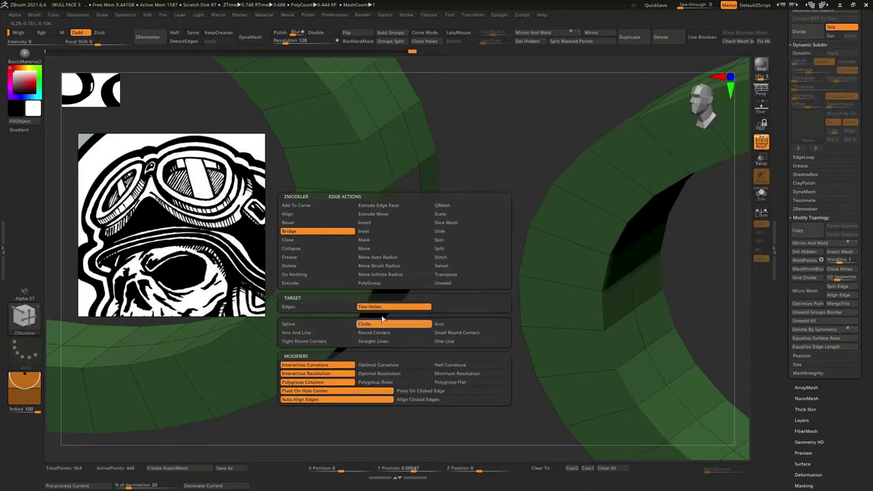
pyautogui.moveTo(389, 218)
pyautogui.mouseDown(button='right')
pyautogui.moveTo(414, 268)
pyautogui.moveTo(402, 198)
pyautogui.moveTo(517, 222)
pyautogui.moveTo(512, 212)
pyautogui.moveTo(530, 209)
pyautogui.moveTo(378, 229)
pyautogui.mouseUp(button='right')
pyautogui.click(518, 221)
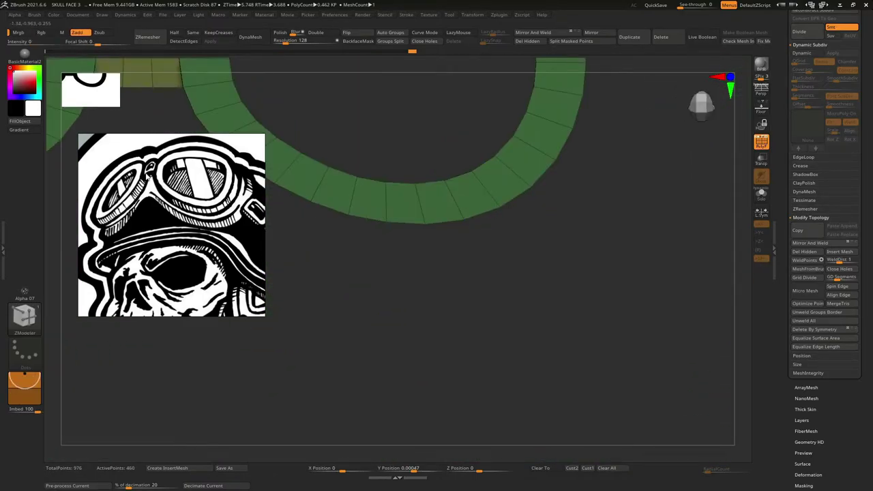
pyautogui.moveTo(342, 157); pyautogui.dragTo(539, 191, button='right')
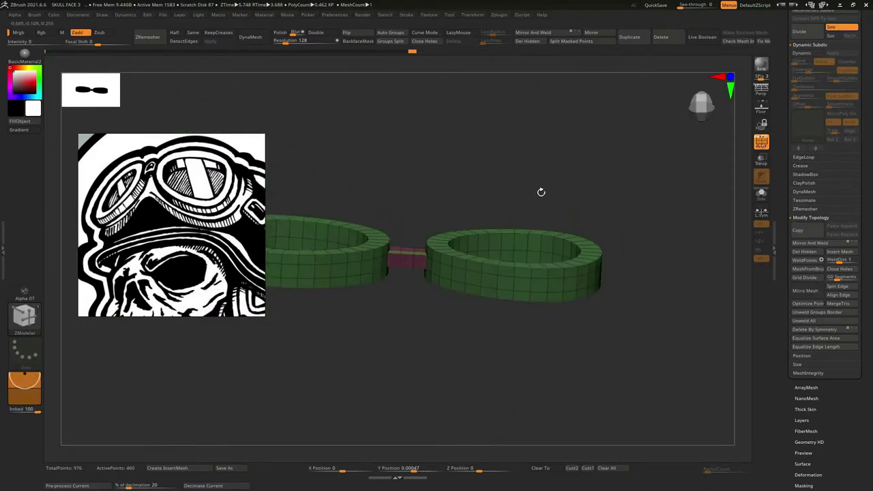
# Mask the bridge, invert it and lift its middle column, then undo the lift.
pyautogui.click(727, 77)
pyautogui.moveTo(411, 300); pyautogui.dragTo(546, 250, button='right')
pyautogui.moveTo(546, 250)
pyautogui.keyDown('ctrl'); pyautogui.mouseDown()
pyautogui.moveTo(516, 259)
pyautogui.moveTo(549, 311)
pyautogui.mouseUp(); pyautogui.keyUp('ctrl')
pyautogui.keyDown('ctrl'); pyautogui.click(551, 327); pyautogui.keyUp('ctrl')
pyautogui.press('w')
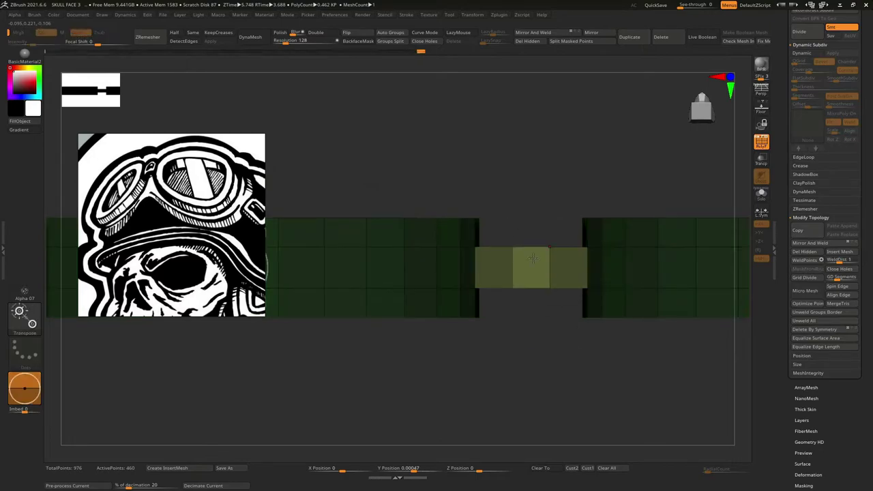
pyautogui.moveTo(530, 205); pyautogui.dragTo(534, 183)
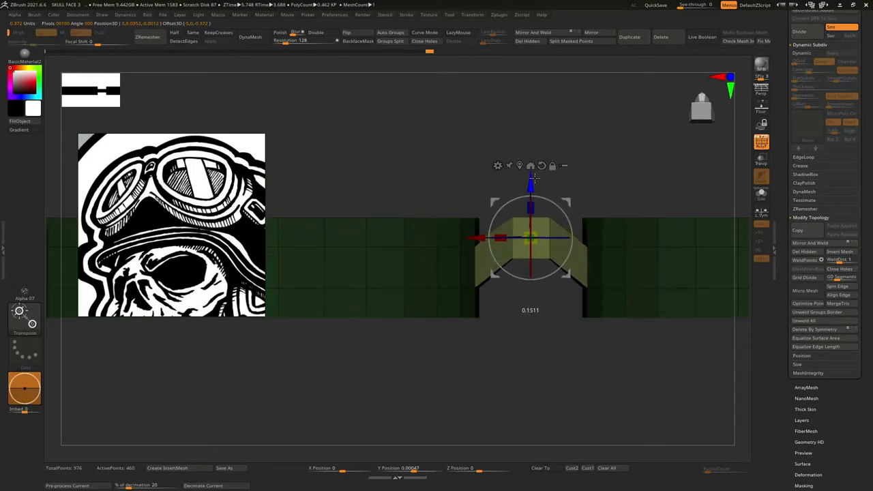
pyautogui.press('q')
pyautogui.keyDown('ctrl'); pyautogui.moveTo(586, 185); pyautogui.dragTo(600, 191); pyautogui.keyUp('ctrl')
# Re-mask the bridge centre from a top view and place the move gizmo at its edge.
pyautogui.moveTo(600, 191)
pyautogui.mouseDown(button='right')
pyautogui.moveTo(538, 266)
pyautogui.moveTo(469, 235)
pyautogui.mouseUp(button='right')
pyautogui.hotkey('shift', 'f')
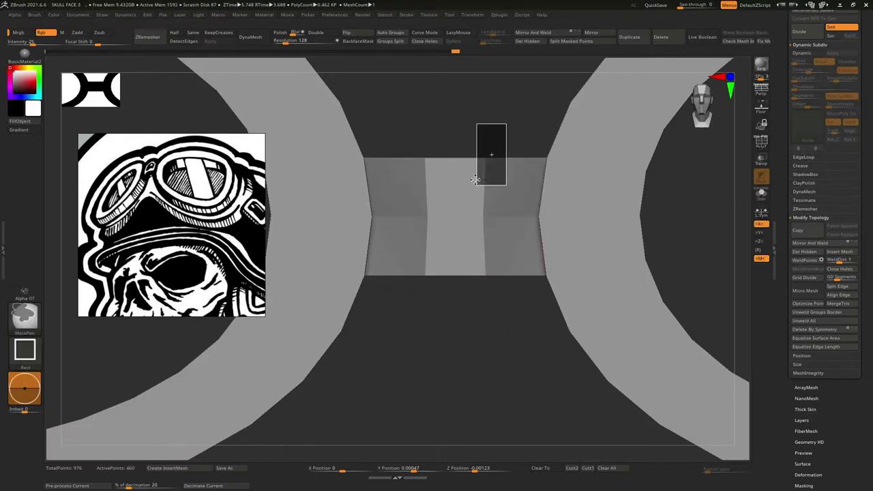
pyautogui.keyDown('ctrl'); pyautogui.moveTo(475, 179); pyautogui.dragTo(484, 350); pyautogui.keyUp('ctrl')
pyautogui.keyDown('ctrl'); pyautogui.click(484, 350); pyautogui.keyUp('ctrl')
pyautogui.press('w')
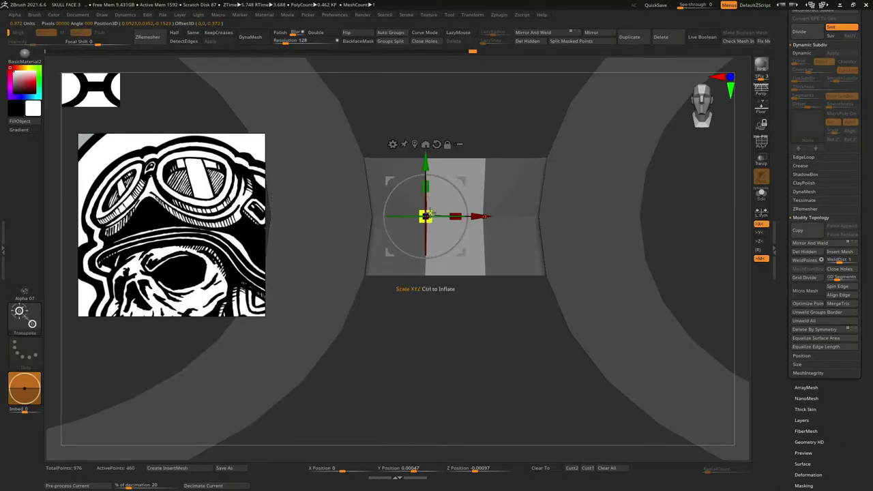
pyautogui.keyDown('alt'); pyautogui.moveTo(427, 216); pyautogui.dragTo(457, 217); pyautogui.keyUp('alt')
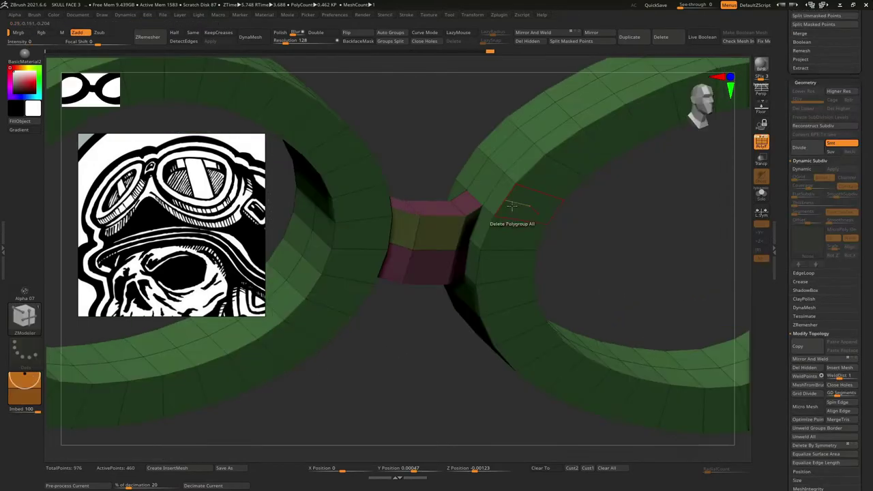
pyautogui.press('space')
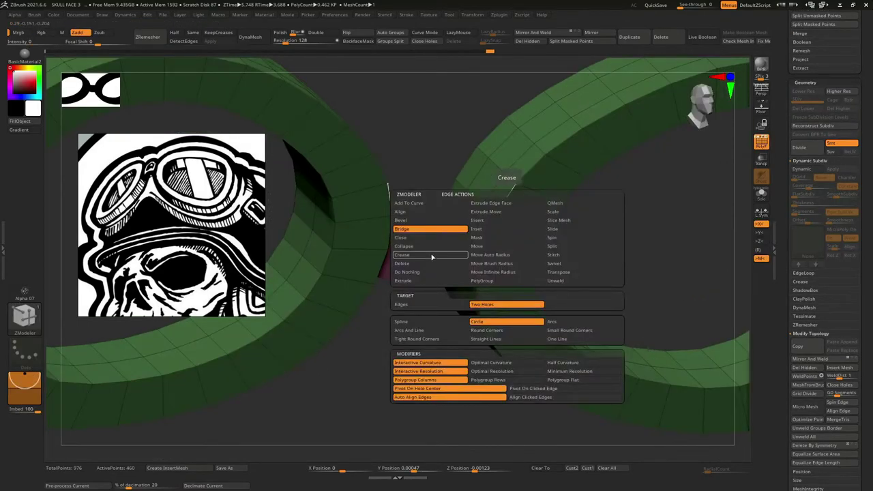
# Rebuild the bridge between the two rim holes.
pyautogui.click(430, 229)
pyautogui.click(388, 194)
pyautogui.moveTo(448, 211); pyautogui.dragTo(363, 255)
pyautogui.press('f')
# Crease the bridge's edge loop and check it with Dynamic Subdiv.
pyautogui.press('space')
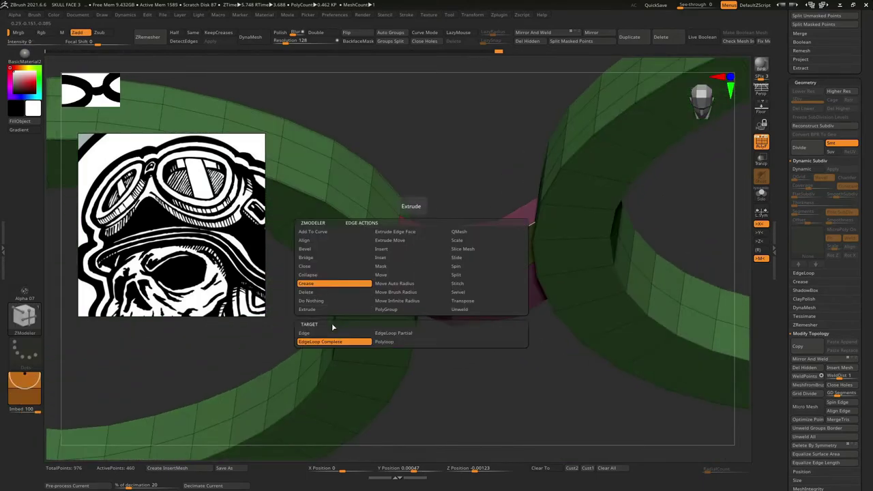
pyautogui.moveTo(444, 254); pyautogui.dragTo(400, 259, button='right')
pyautogui.click(448, 251)
pyautogui.moveTo(384, 219); pyautogui.dragTo(479, 225, button='right')
pyautogui.hotkey('shift', 'f')
pyautogui.press('d')
pyautogui.hotkey('shift', 'd')
pyautogui.hotkey('shift', 'f')
# Switch creasing to single edges and recheck the smoothed goggles from the front.
pyautogui.press('space')
pyautogui.click(417, 286)
pyautogui.keyDown('alt'); pyautogui.moveTo(513, 259); pyautogui.dragTo(500, 215, button='right'); pyautogui.keyUp('alt')
pyautogui.press('space')
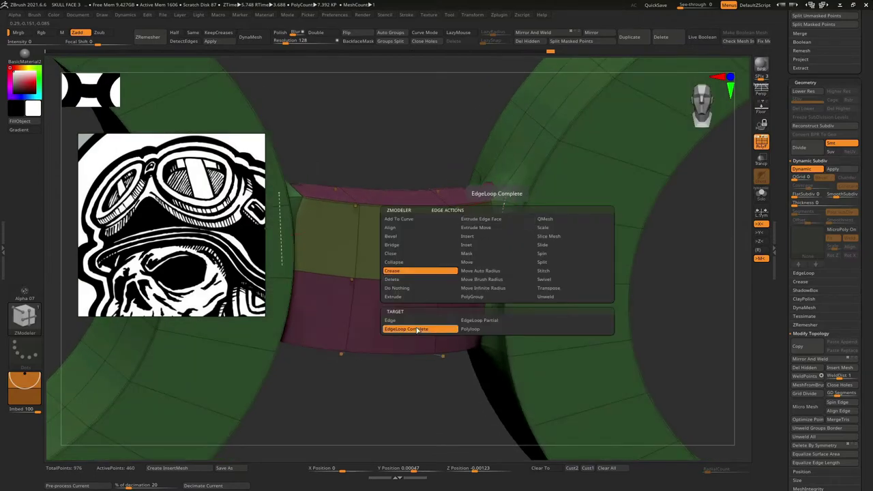
pyautogui.click(419, 327)
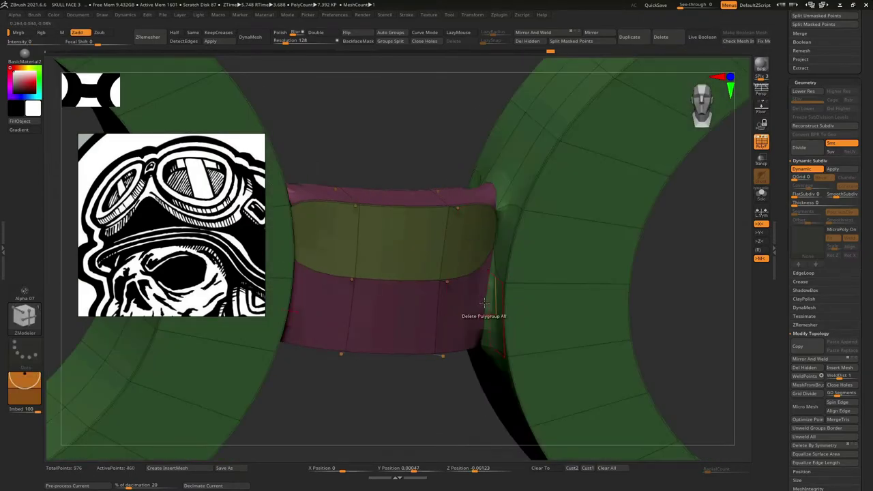
pyautogui.moveTo(483, 302)
pyautogui.mouseDown(button='right')
pyautogui.moveTo(487, 234)
pyautogui.moveTo(511, 253)
pyautogui.moveTo(504, 193)
pyautogui.moveTo(449, 185)
pyautogui.moveTo(532, 258)
pyautogui.mouseUp(button='right')
pyautogui.hotkey('shift', 'd')
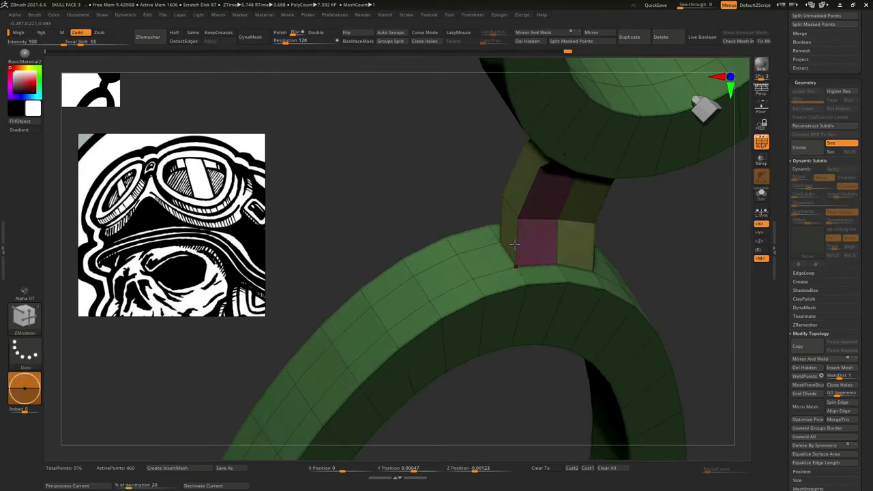
pyautogui.moveTo(525, 197); pyautogui.dragTo(551, 198, button='right')
pyautogui.press('f')
pyautogui.hotkey('shift', 'f')
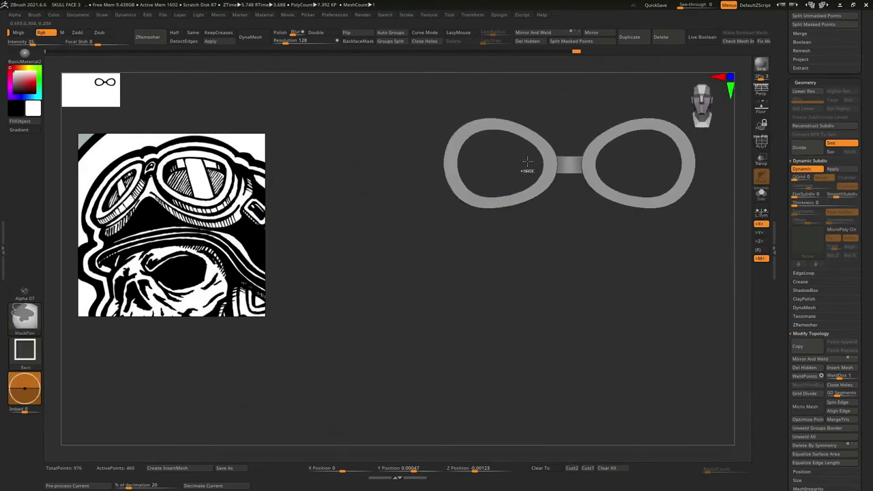
pyautogui.hotkey('shift', 'd')
# Mask the right lens rim with the polygroup wireframe shown.
pyautogui.hotkey('shift', 'f')
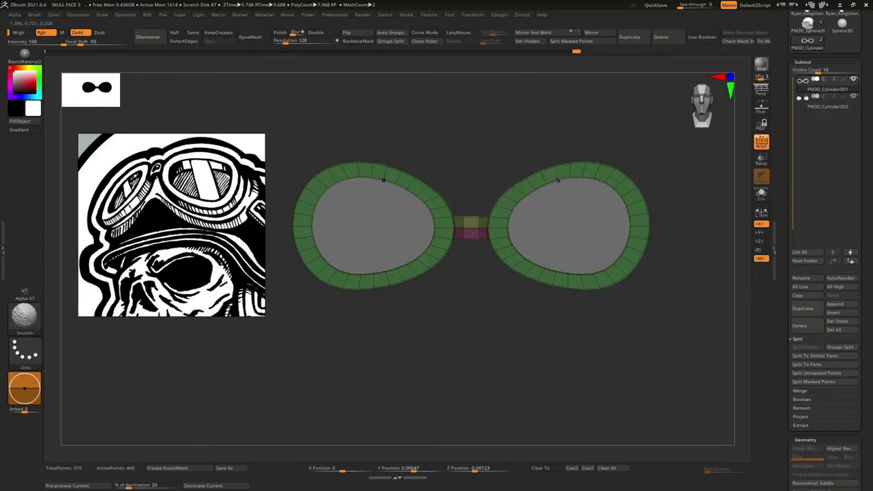
pyautogui.keyDown('ctrl'); pyautogui.moveTo(658, 143); pyautogui.dragTo(496, 335); pyautogui.keyUp('ctrl')
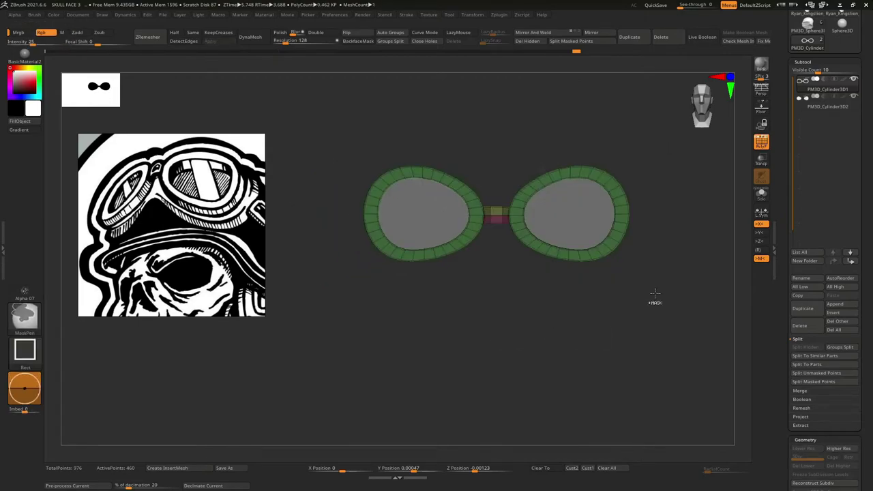
pyautogui.press('b')
pyautogui.press('z')
pyautogui.press('m')
pyautogui.hotkey('ctrl', 'w')
pyautogui.moveTo(785, 225); pyautogui.dragTo(786, 193)
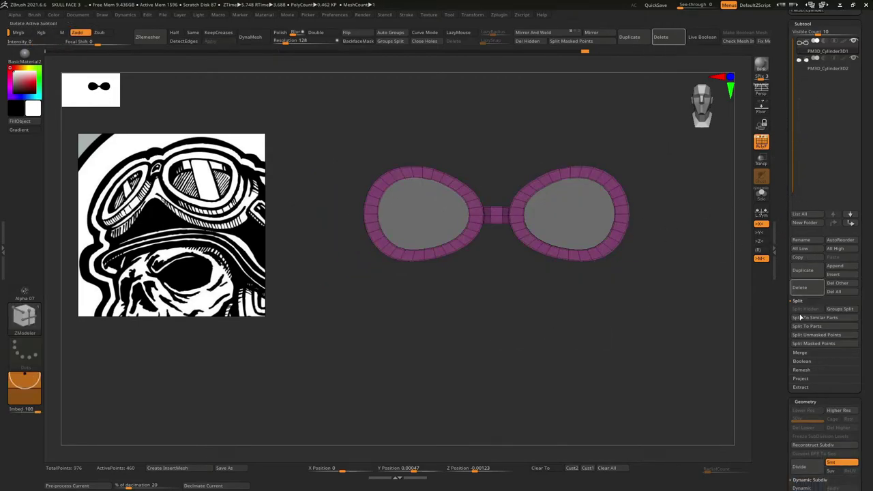
# MergeDown the lens discs into the frame subtool.
pyautogui.click(801, 352)
pyautogui.click(805, 318)
pyautogui.hotkey('shift', 'f')
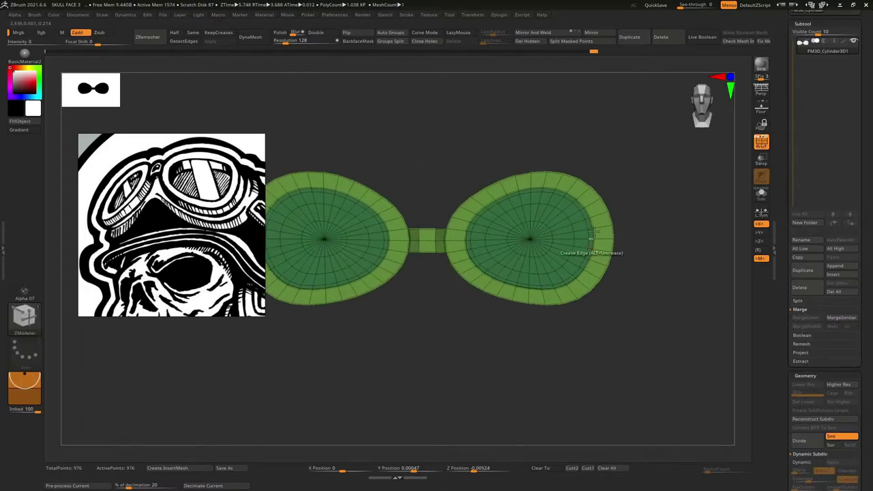
pyautogui.moveTo(572, 202); pyautogui.dragTo(584, 189)
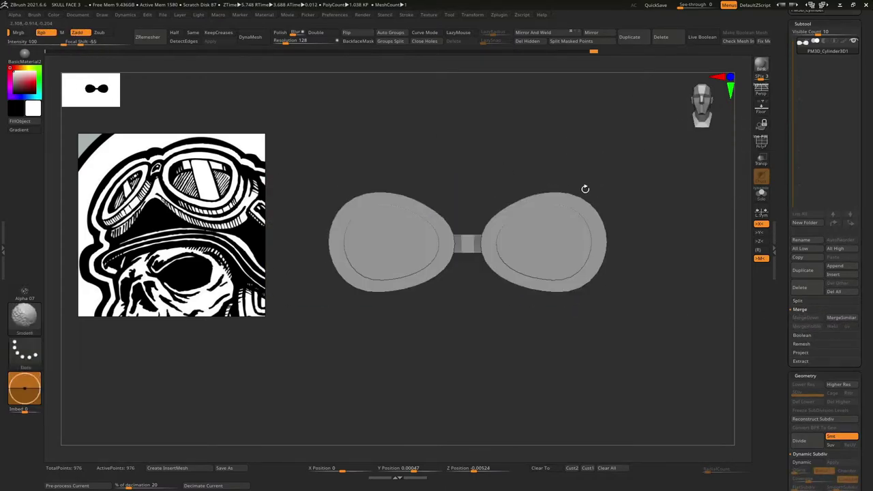
pyautogui.hotkey('shift', 'f')
# Tilt the goggles back to a front view and mask the right lens.
pyautogui.press('w')
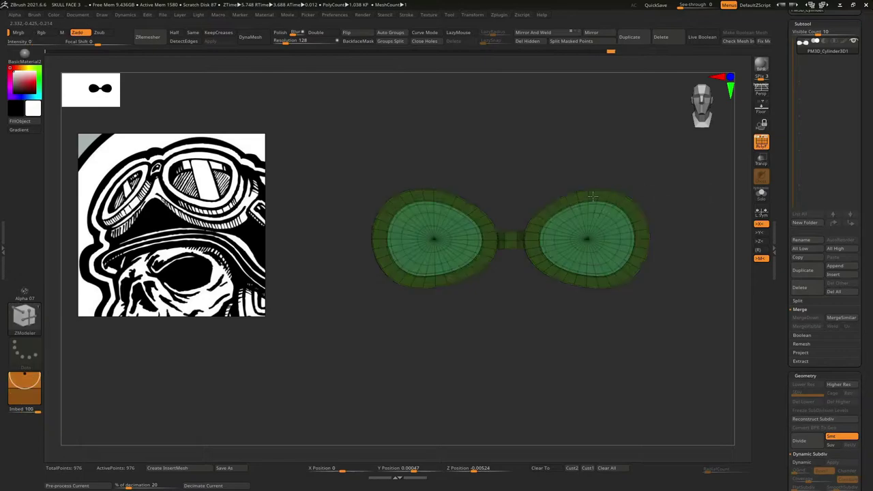
pyautogui.moveTo(686, 191); pyautogui.dragTo(565, 239)
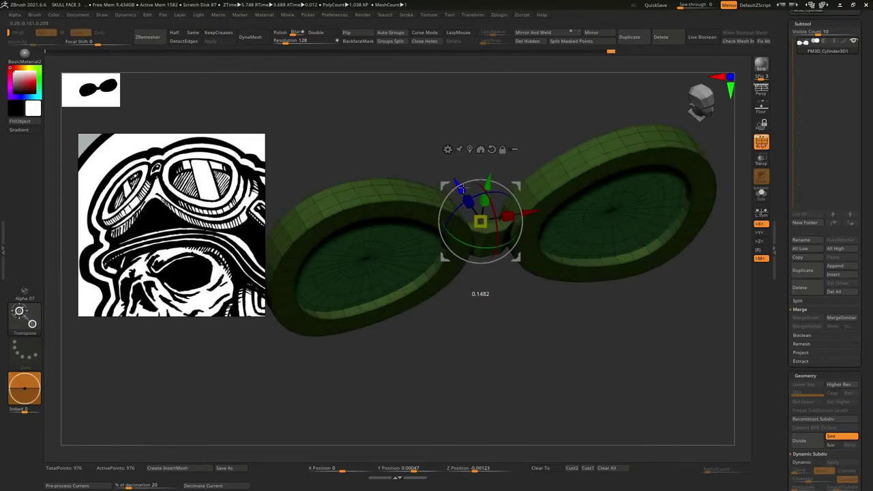
pyautogui.press('q')
pyautogui.keyDown('shift'); pyautogui.moveTo(519, 321); pyautogui.dragTo(564, 200); pyautogui.keyUp('shift')
pyautogui.press('b')
pyautogui.press('z')
pyautogui.press('m')
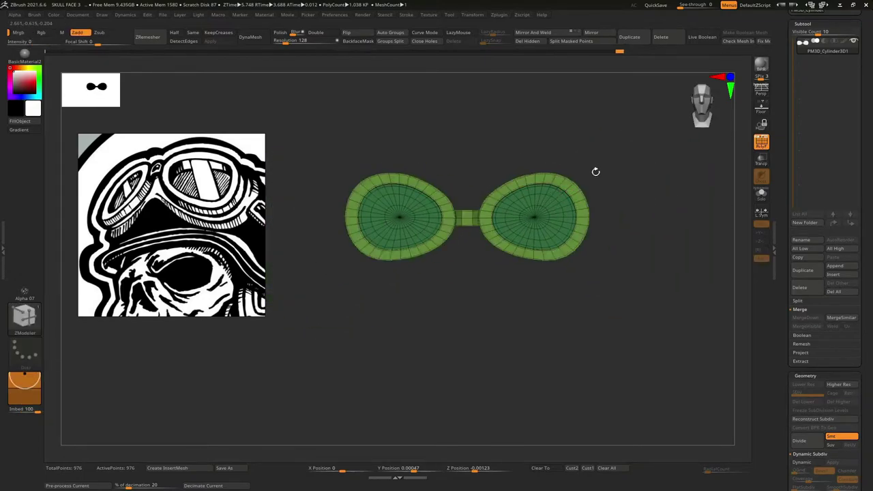
pyautogui.keyDown('ctrl'); pyautogui.moveTo(629, 117); pyautogui.dragTo(472, 238); pyautogui.keyUp('ctrl')
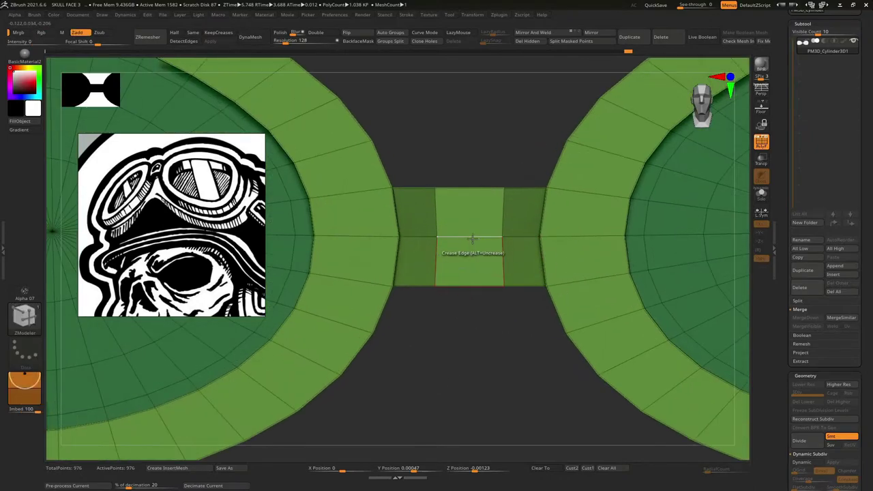
# Set ZModeler's Insert edge action to Multiple EdgeLoops across the bridge.
pyautogui.press('space')
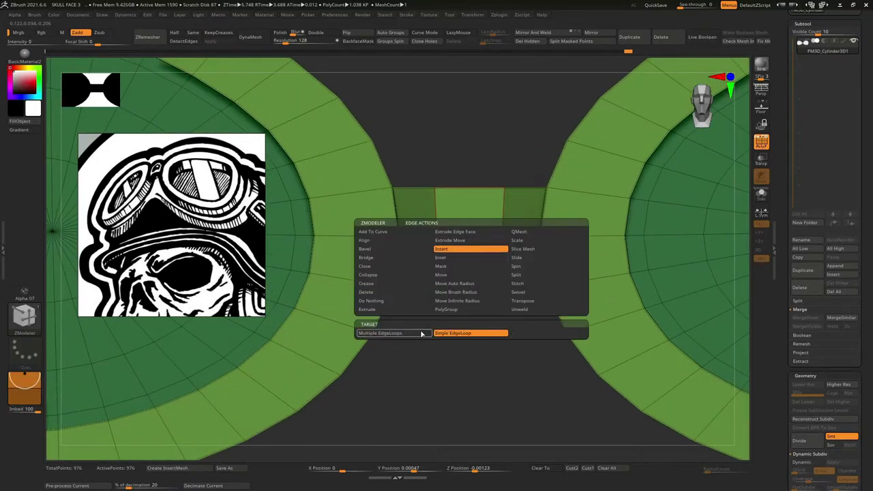
pyautogui.click(426, 334)
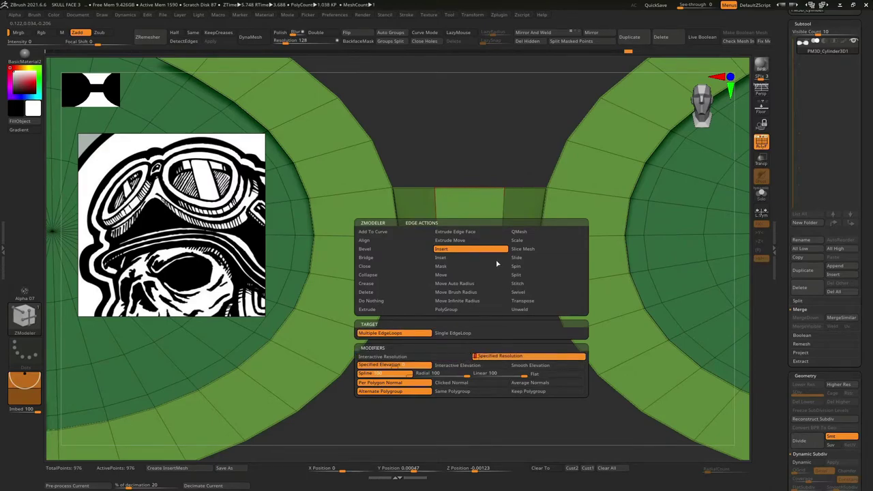
pyautogui.moveTo(504, 213)
pyautogui.mouseDown(button='right')
pyautogui.moveTo(502, 197)
pyautogui.moveTo(521, 213)
pyautogui.moveTo(635, 140)
pyautogui.mouseUp(button='right')
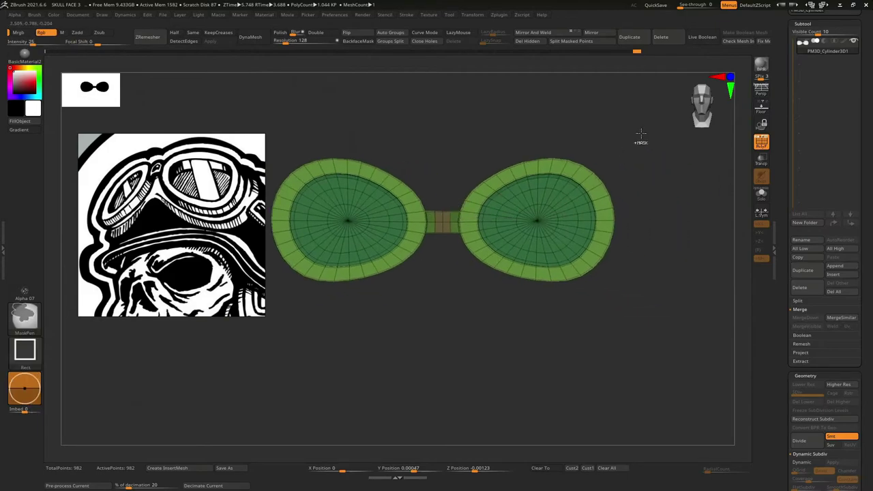
# Mask both lenses, enable X symmetry and slide the lenses closer together.
pyautogui.keyDown('ctrl'); pyautogui.moveTo(648, 109); pyautogui.dragTo(444, 364); pyautogui.keyUp('ctrl')
pyautogui.moveTo(443, 364); pyautogui.dragTo(460, 274, button='right')
pyautogui.keyDown('ctrl'); pyautogui.moveTo(340, 123); pyautogui.dragTo(512, 324); pyautogui.keyUp('ctrl')
pyautogui.moveTo(513, 324); pyautogui.dragTo(436, 226, button='right')
pyautogui.press('w')
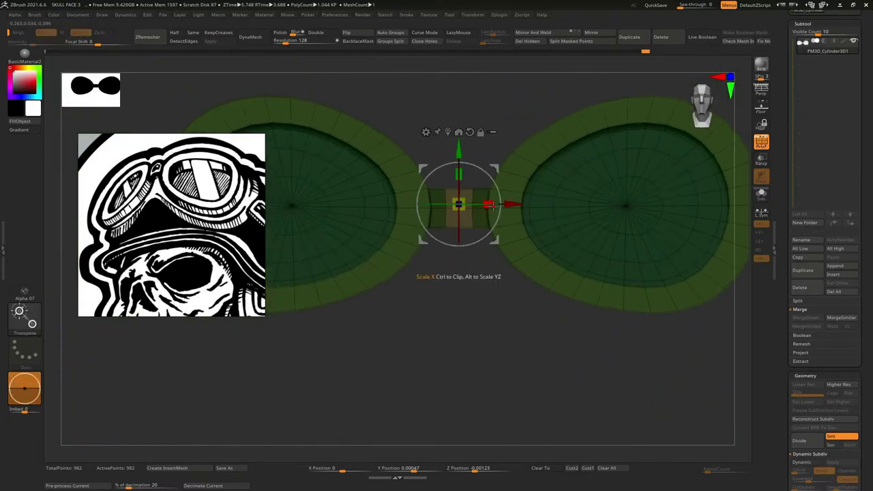
pyautogui.moveTo(483, 186); pyautogui.dragTo(469, 164, button='right')
pyautogui.press('x')
pyautogui.click(351, 198)
pyautogui.keyDown('alt'); pyautogui.moveTo(351, 199); pyautogui.dragTo(414, 223, button='right'); pyautogui.keyUp('alt')
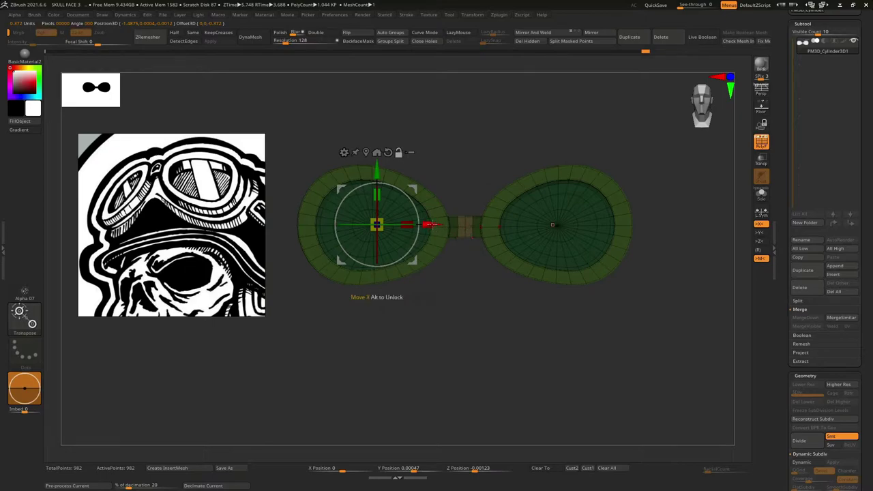
pyautogui.moveTo(430, 224); pyautogui.dragTo(491, 226)
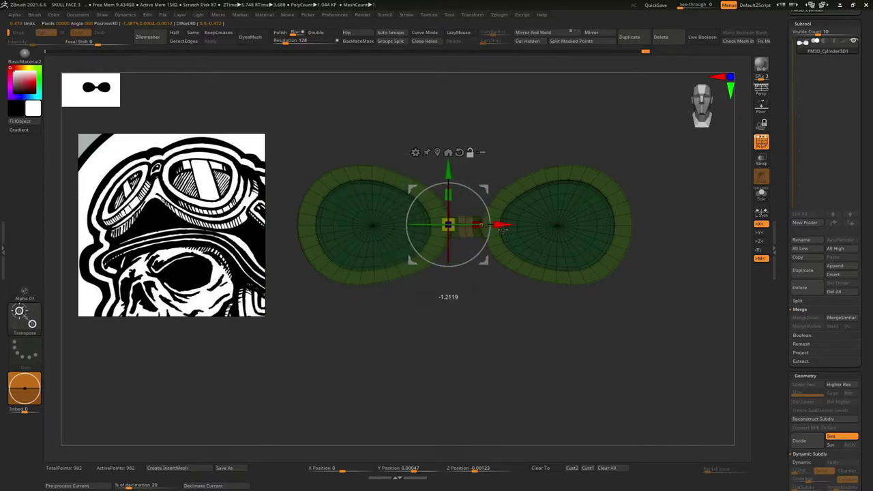
# From a top view, bend both goggle halves back into a slight V.
pyautogui.moveTo(503, 229); pyautogui.dragTo(440, 294, button='right')
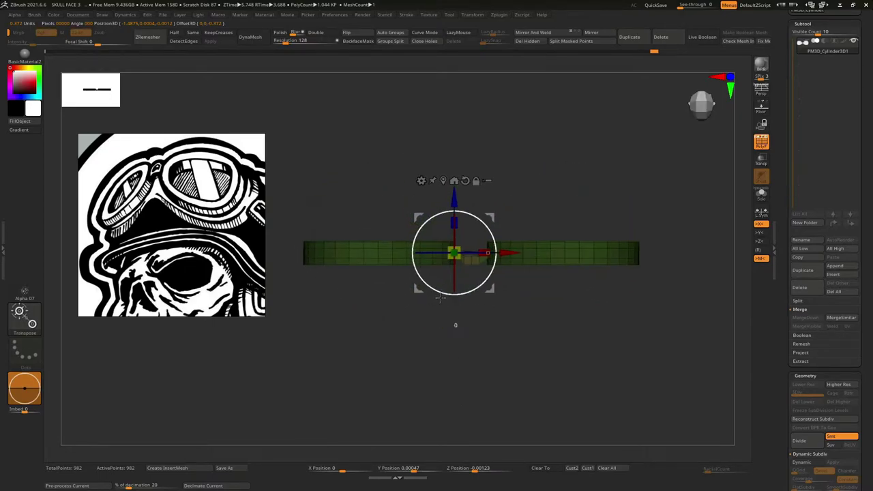
pyautogui.keyDown('ctrl'); pyautogui.click(471, 328); pyautogui.keyUp('ctrl')
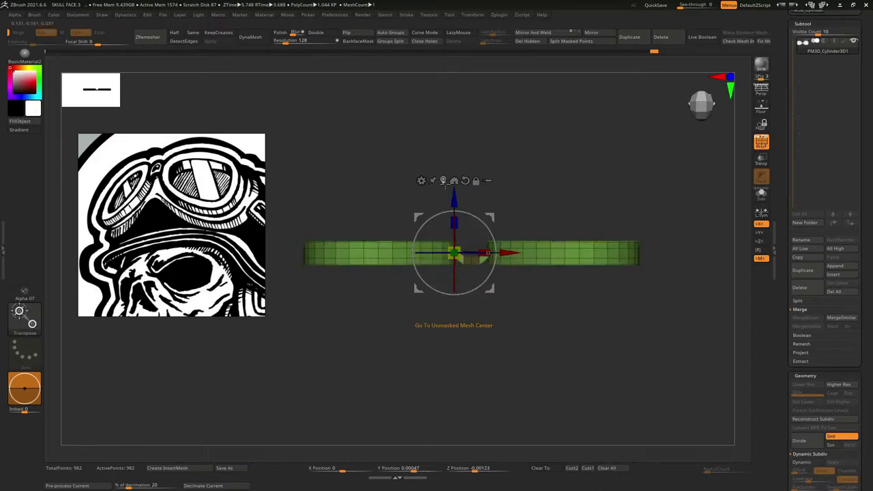
pyautogui.moveTo(508, 254)
pyautogui.mouseDown()
pyautogui.moveTo(426, 253)
pyautogui.moveTo(513, 255)
pyautogui.mouseUp()
pyautogui.moveTo(476, 292); pyautogui.dragTo(469, 298)
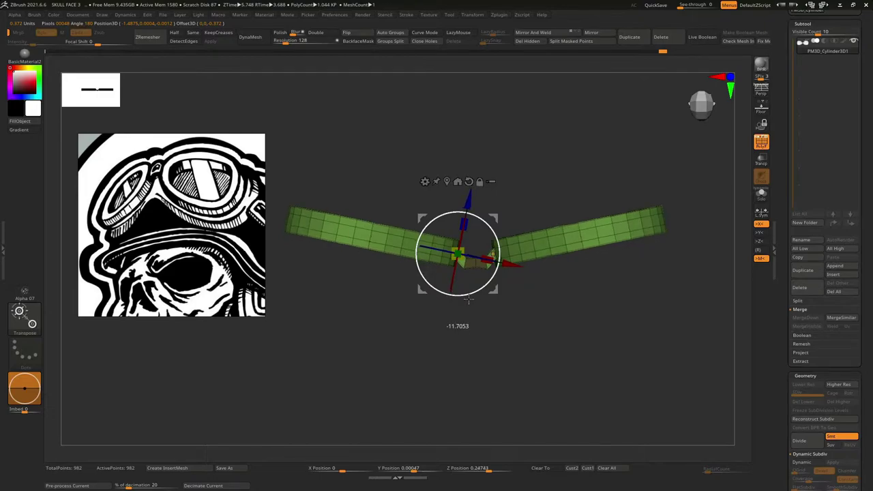
pyautogui.keyDown('ctrl'); pyautogui.click(509, 289); pyautogui.keyUp('ctrl')
pyautogui.press('w')
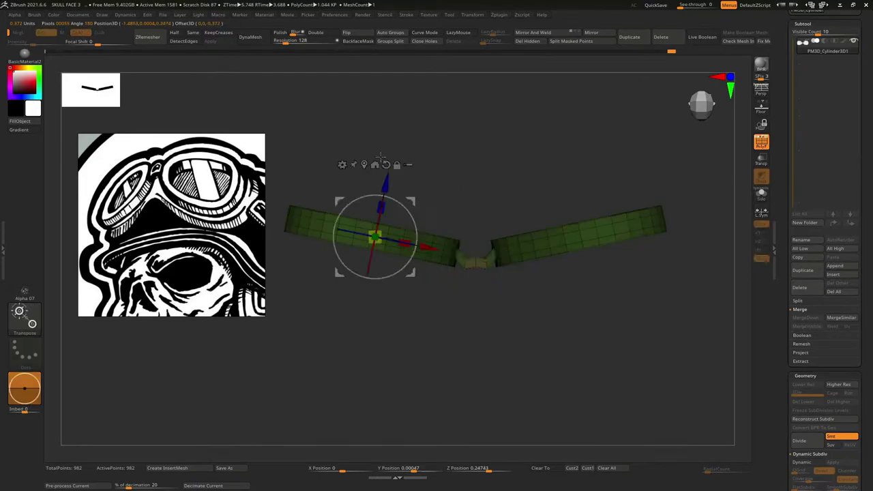
pyautogui.press('f')
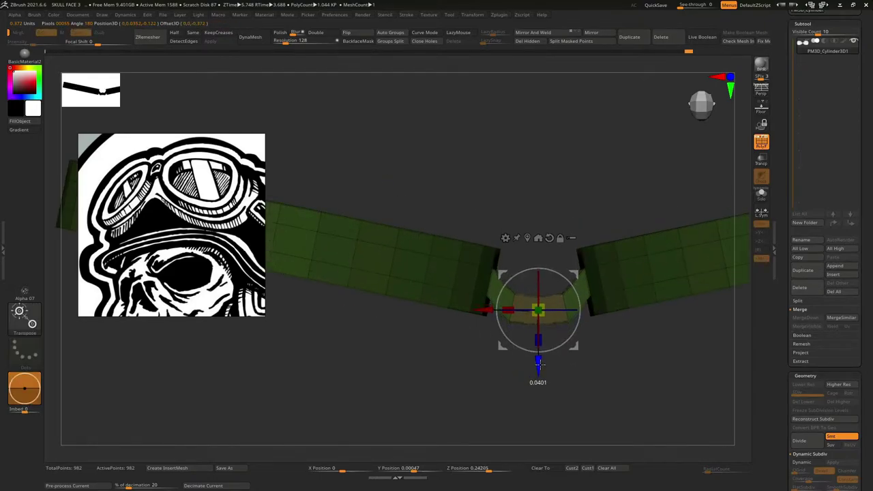
pyautogui.keyDown('ctrl'); pyautogui.click(508, 368); pyautogui.keyUp('ctrl')
pyautogui.moveTo(508, 368)
pyautogui.mouseDown()
pyautogui.moveTo(583, 203)
pyautogui.moveTo(518, 225)
pyautogui.moveTo(436, 199)
pyautogui.moveTo(557, 183)
pyautogui.mouseUp()
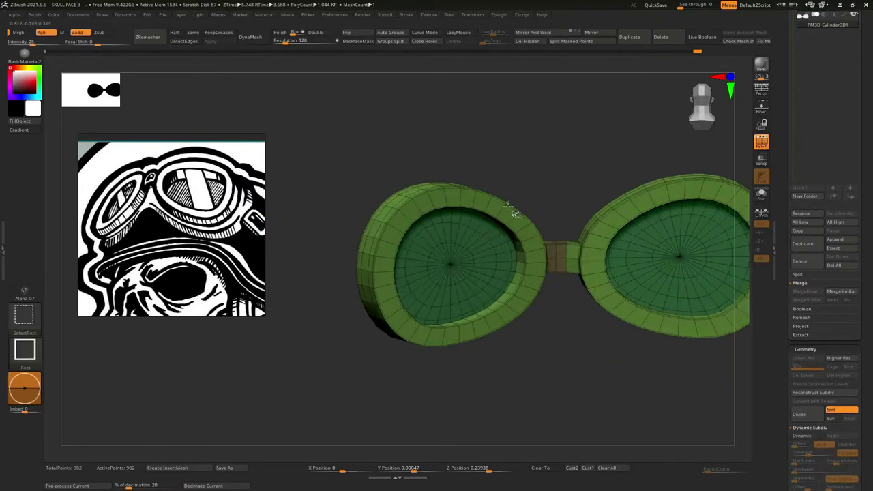
# Apply Polygroups > Auto Groups to separate frame and lenses into polygroups.
pyautogui.keyDown('ctrl'); pyautogui.keyDown('shift'); pyautogui.click(558, 182); pyautogui.keyUp('shift'); pyautogui.keyUp('ctrl')
pyautogui.keyDown('ctrl'); pyautogui.keyDown('shift'); pyautogui.click(563, 199); pyautogui.keyUp('shift'); pyautogui.keyUp('ctrl')
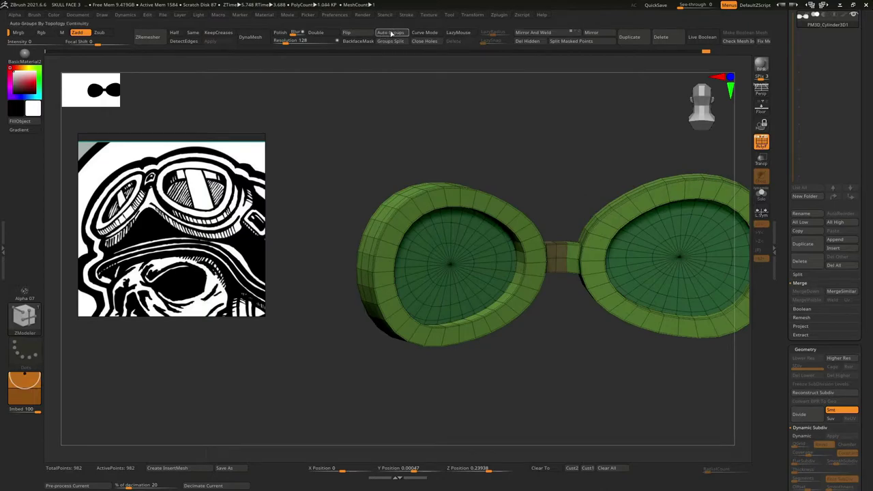
pyautogui.scroll(-10, 824, 175)
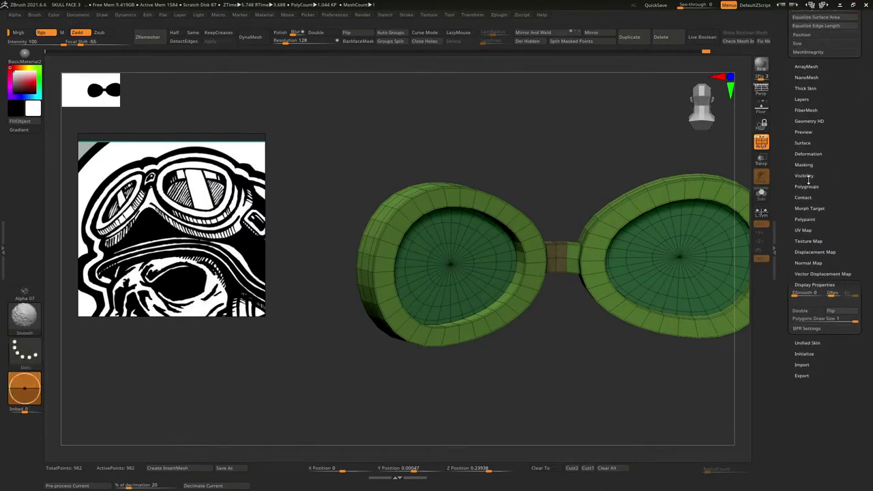
pyautogui.click(806, 186)
pyautogui.click(806, 195)
pyautogui.moveTo(682, 368); pyautogui.dragTo(476, 127)
pyautogui.hotkey('shift', 'f')
pyautogui.hotkey('shift', 'f')
# Mask the lenses and split them off with Split Masked Points.
pyautogui.keyDown('ctrl'); pyautogui.keyDown('shift'); pyautogui.click(507, 180); pyautogui.keyUp('shift'); pyautogui.keyUp('ctrl')
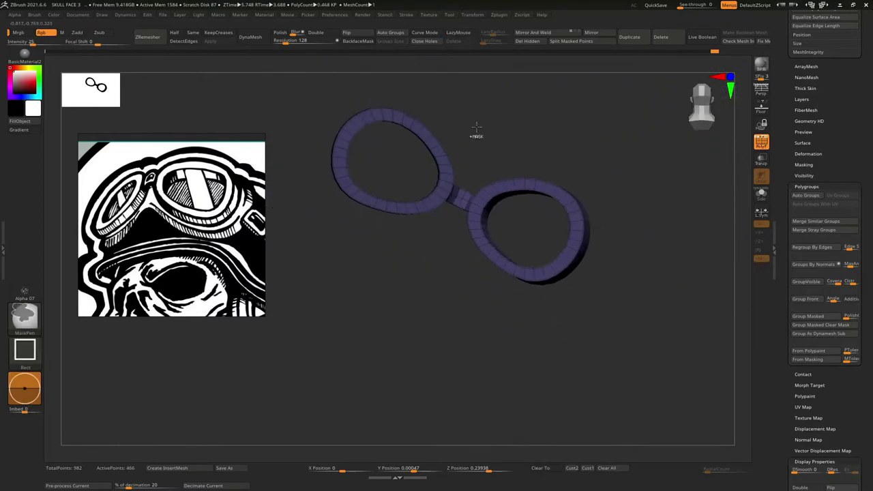
pyautogui.keyDown('ctrl'); pyautogui.keyDown('shift'); pyautogui.moveTo(280, 96); pyautogui.dragTo(580, 329); pyautogui.keyUp('shift'); pyautogui.keyUp('ctrl')
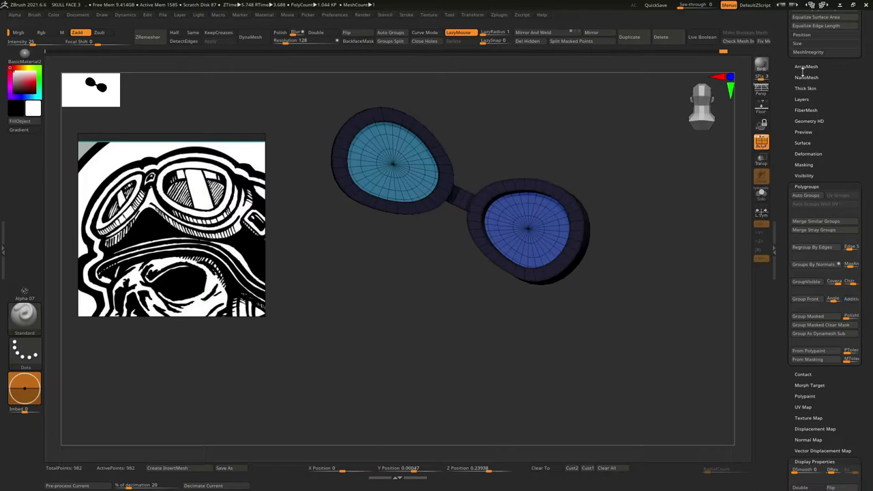
pyautogui.scroll(10, 779, 228)
pyautogui.click(799, 273)
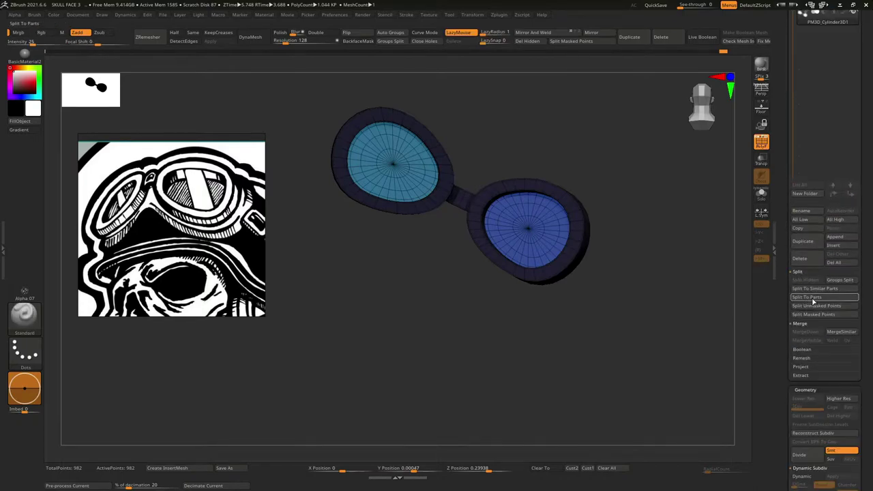
pyautogui.click(806, 315)
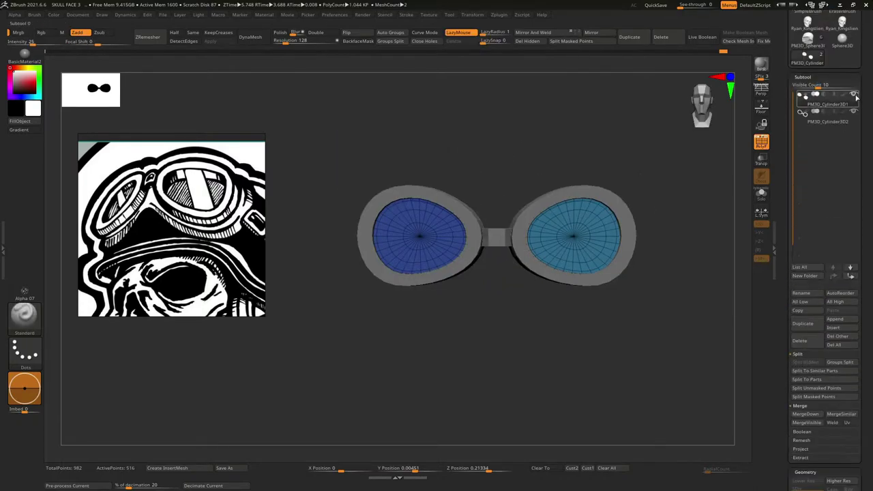
# On PM3D_Cylinder3D2, give the front face loops of both rings a new polygroup.
pyautogui.click(806, 123)
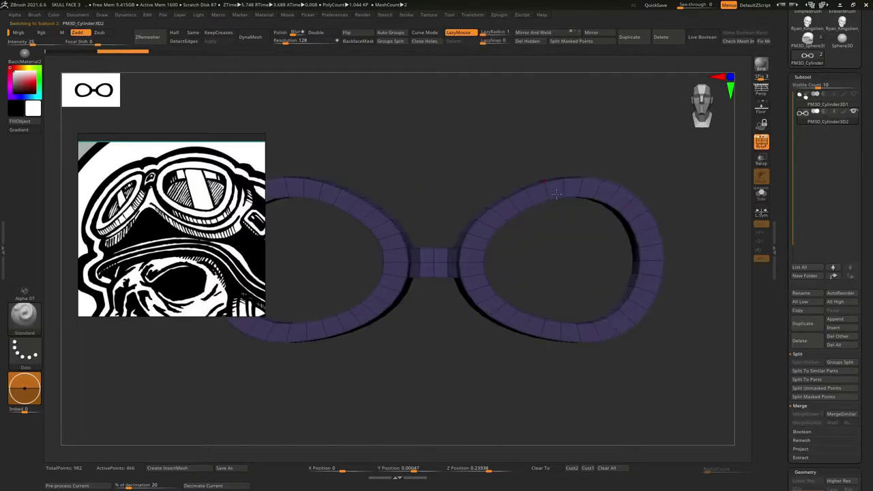
pyautogui.moveTo(553, 205)
pyautogui.mouseDown()
pyautogui.moveTo(555, 251)
pyautogui.moveTo(544, 225)
pyautogui.mouseUp()
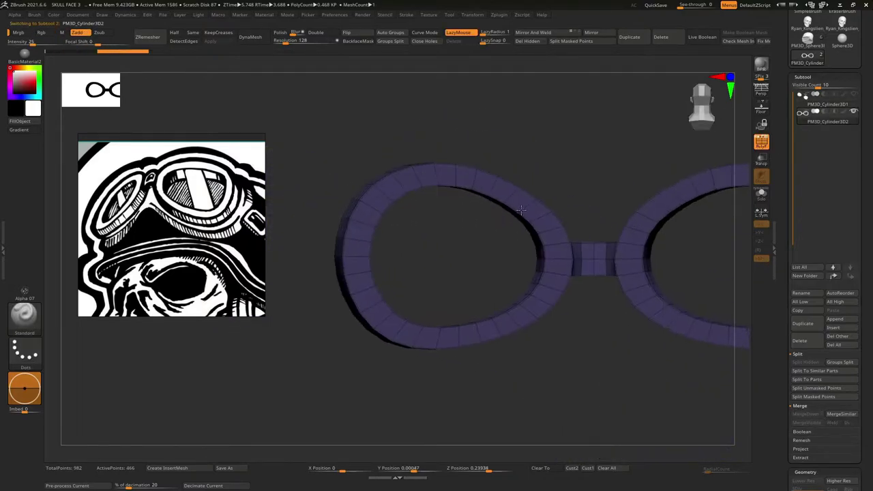
pyautogui.press('b')
pyautogui.press('z')
pyautogui.press('m')
pyautogui.moveTo(546, 224)
pyautogui.mouseDown()
pyautogui.moveTo(532, 225)
pyautogui.moveTo(504, 204)
pyautogui.moveTo(328, 205)
pyautogui.moveTo(325, 292)
pyautogui.moveTo(409, 327)
pyautogui.moveTo(503, 288)
pyautogui.moveTo(516, 248)
pyautogui.mouseUp()
pyautogui.moveTo(516, 247); pyautogui.dragTo(516, 223, button='right')
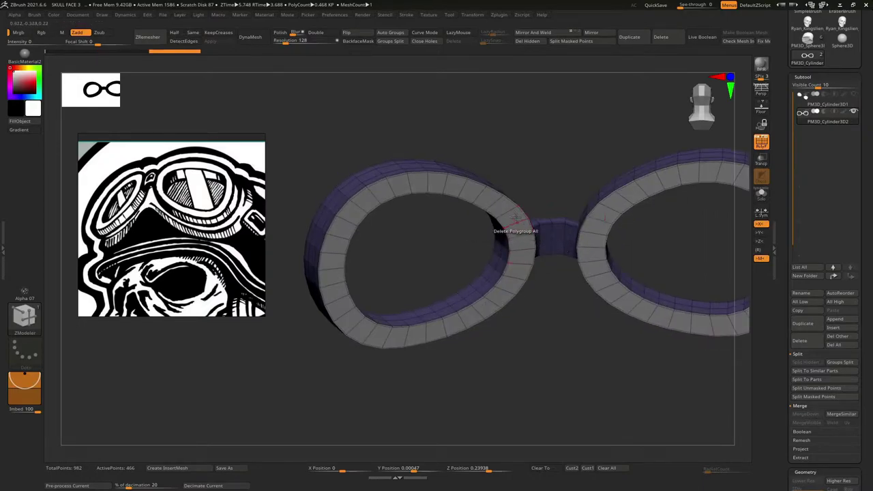
pyautogui.click(516, 217)
# Duplicate the frame into a new subtool, PM3D_Cylinder3D3.
pyautogui.click(629, 37)
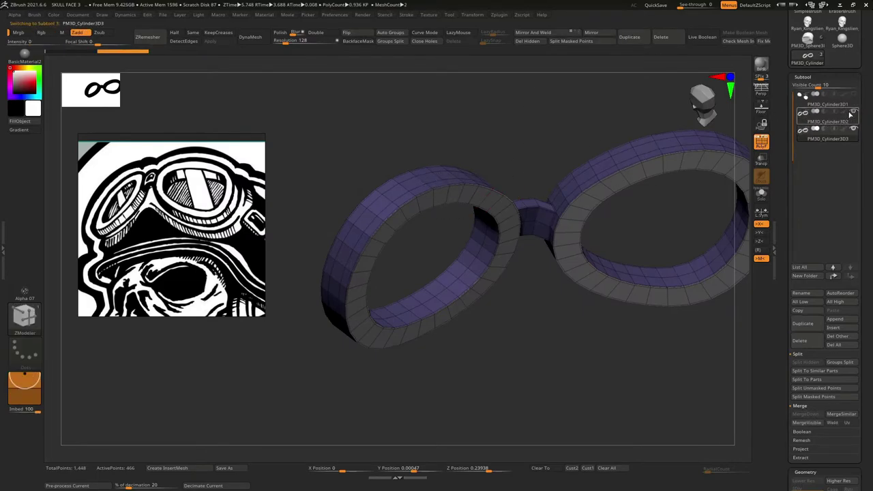
pyautogui.moveTo(799, 121)
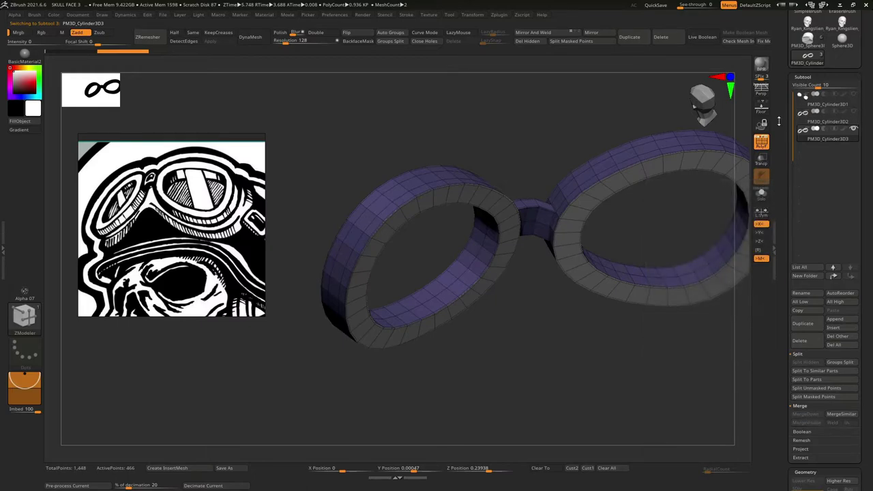
pyautogui.scroll(-1, 803, 125)
pyautogui.moveTo(471, 225)
pyautogui.mouseDown()
pyautogui.moveTo(439, 197)
pyautogui.moveTo(453, 133)
pyautogui.mouseUp()
pyautogui.hotkey('ctrl', 'shift')
pyautogui.hotkey('ctrl', 'shift')
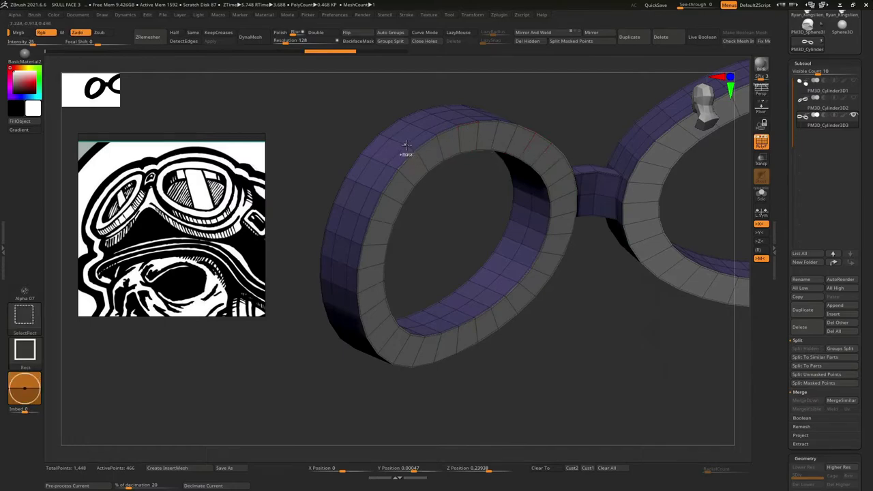
# Isolate the grey front-ring polygroup of the duplicated frame with Ctrl+Shift.
pyautogui.keyDown('ctrl'); pyautogui.keyDown('shift'); pyautogui.click(404, 147); pyautogui.keyUp('shift'); pyautogui.keyUp('ctrl')
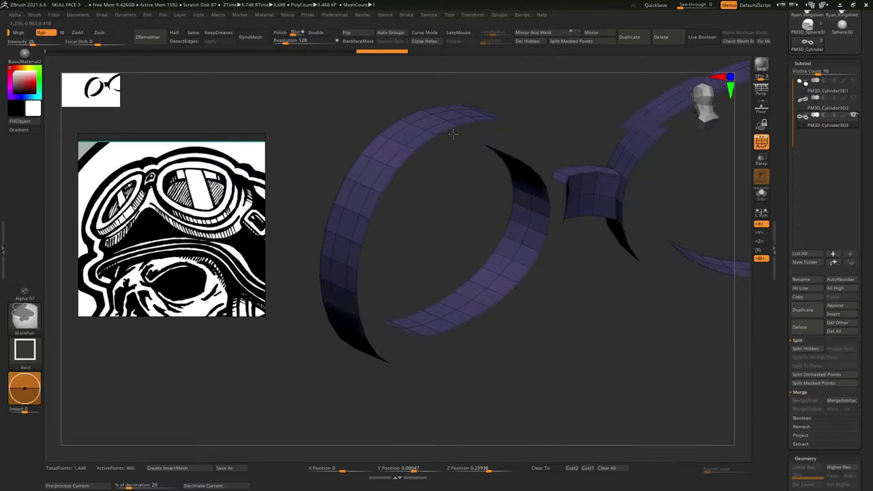
pyautogui.moveTo(452, 132); pyautogui.dragTo(434, 179)
pyautogui.moveTo(495, 174)
pyautogui.mouseDown()
pyautogui.moveTo(480, 265)
pyautogui.moveTo(369, 232)
pyautogui.mouseUp()
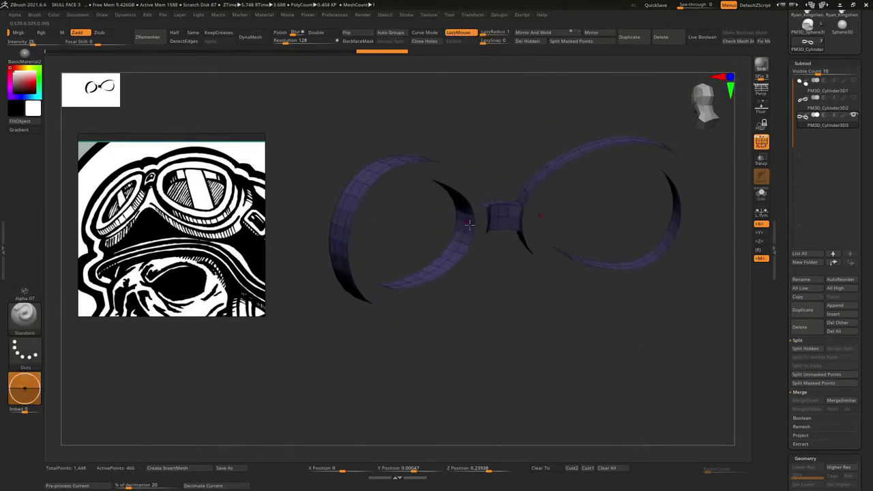
pyautogui.hotkey('ctrl', 'shift')
pyautogui.hotkey('ctrl', 'shift', 'z')
pyautogui.hotkey('ctrl', 'shift', 'z')
pyautogui.hotkey('ctrl', 'shift', 'z')
pyautogui.hotkey('ctrl', 'shift', 'z')
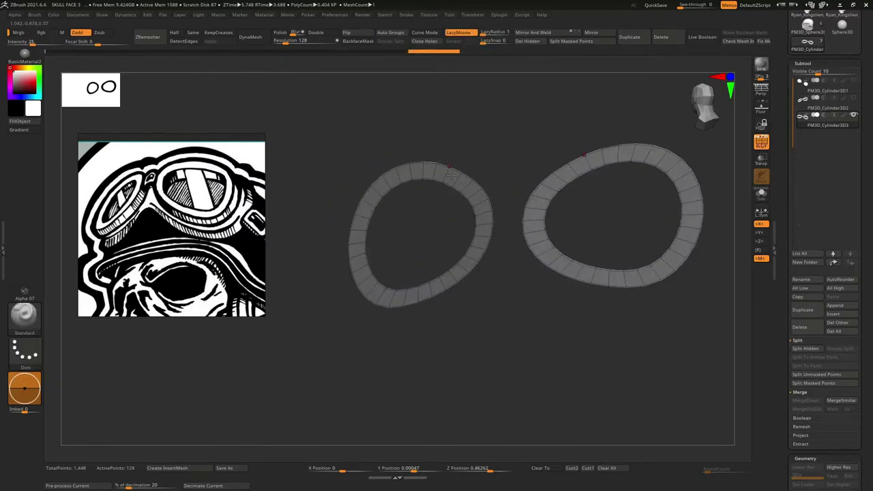
pyautogui.hotkey('ctrl', 'shift', 'z')
pyautogui.hotkey('ctrl', 'shift', 'z')
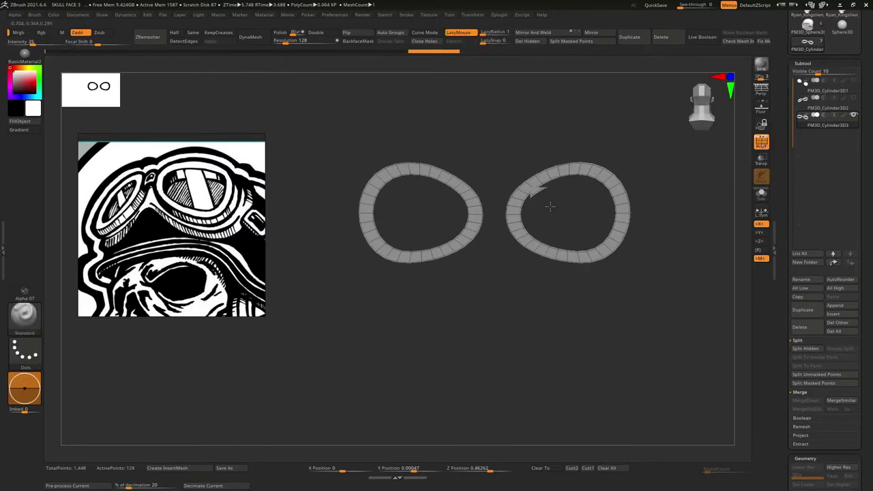
# Delete the hidden side faces with Del Hidden, leaving 1,110 points.
pyautogui.moveTo(786, 382); pyautogui.dragTo(787, 114)
pyautogui.scroll(-4, 802, 157)
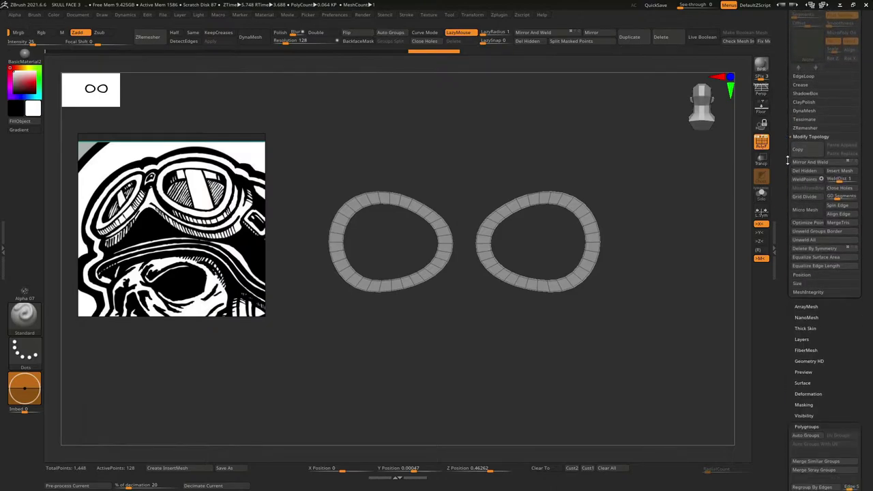
pyautogui.click(805, 168)
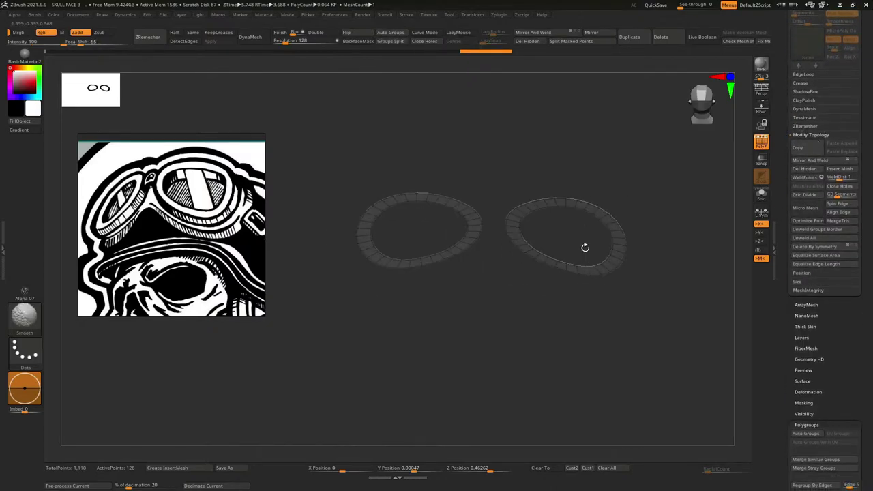
pyautogui.scroll(10, 781, 236)
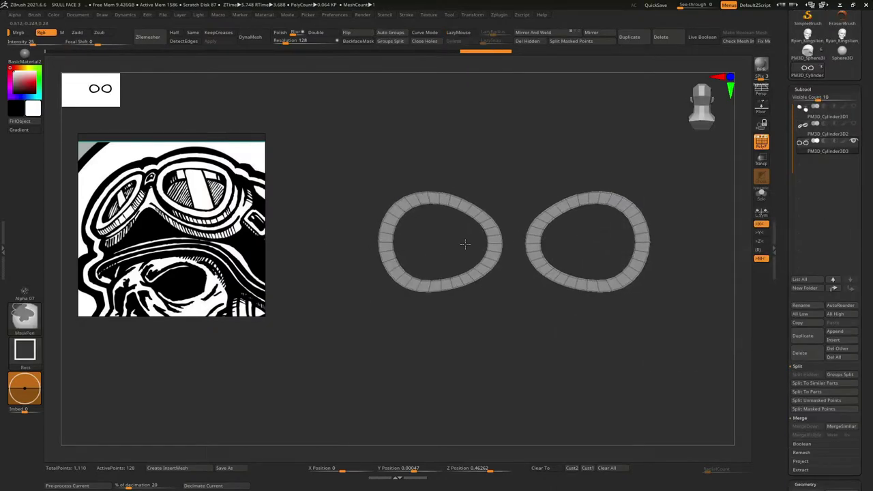
# Cap both ring holes using ZModeler's Close Convex Hole edge action.
pyautogui.scroll(5, 570, 236)
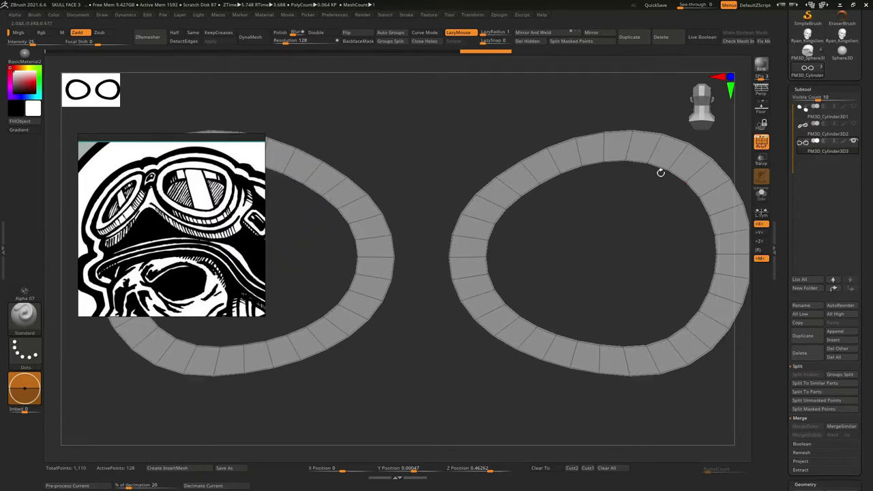
pyautogui.press('b')
pyautogui.press('z')
pyautogui.press('m')
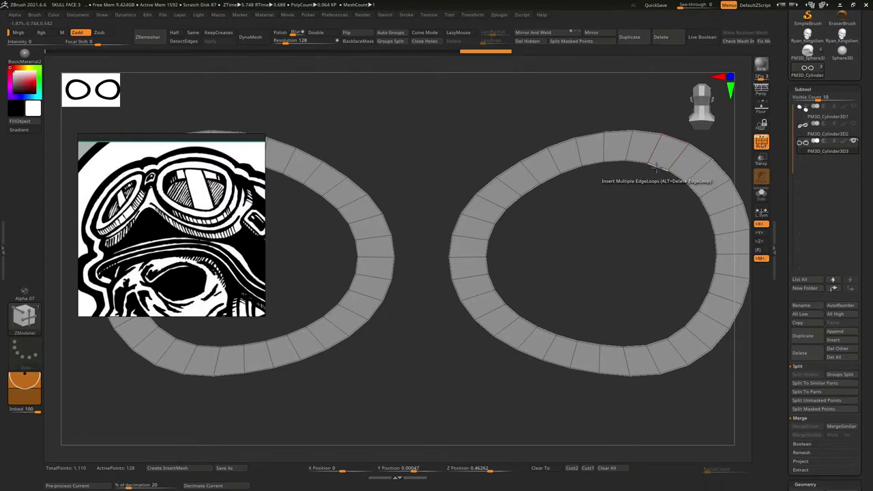
pyautogui.press('space')
pyautogui.click(563, 203)
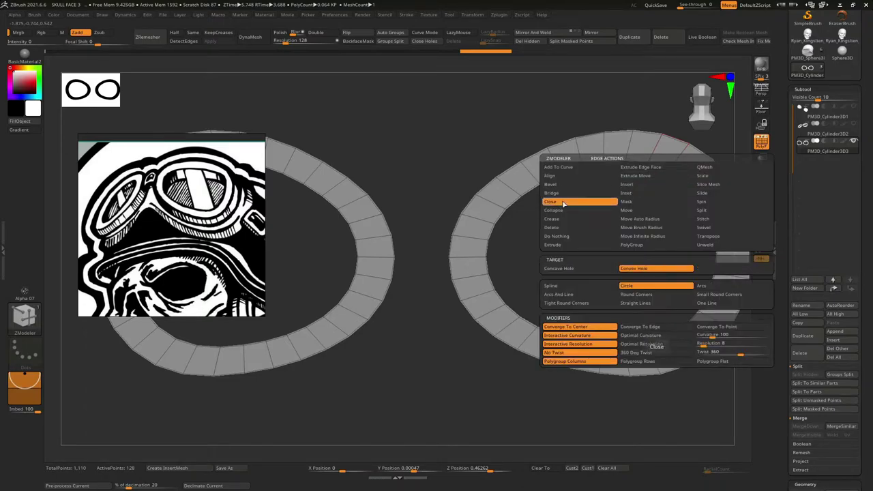
pyautogui.click(646, 268)
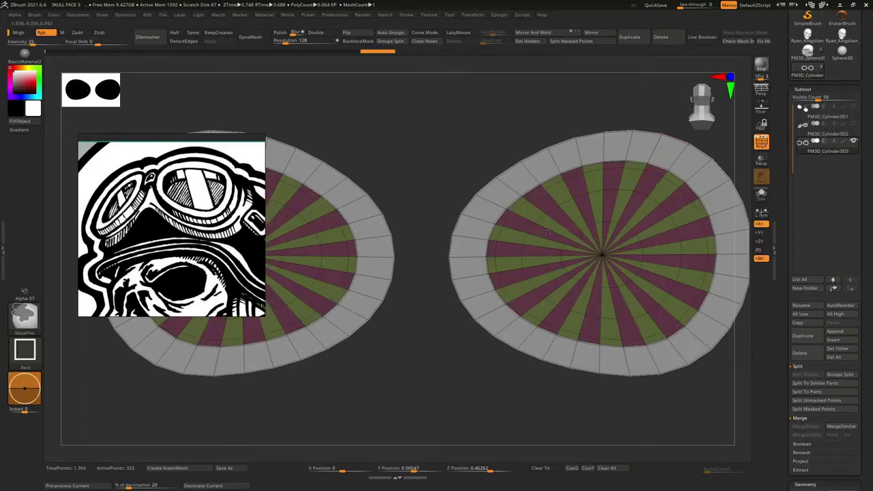
pyautogui.click(678, 209)
# Undo the last hole fill and pick another ZModeler action.
pyautogui.hotkey('ctrl', 'z')
pyautogui.press('space')
pyautogui.click(546, 220)
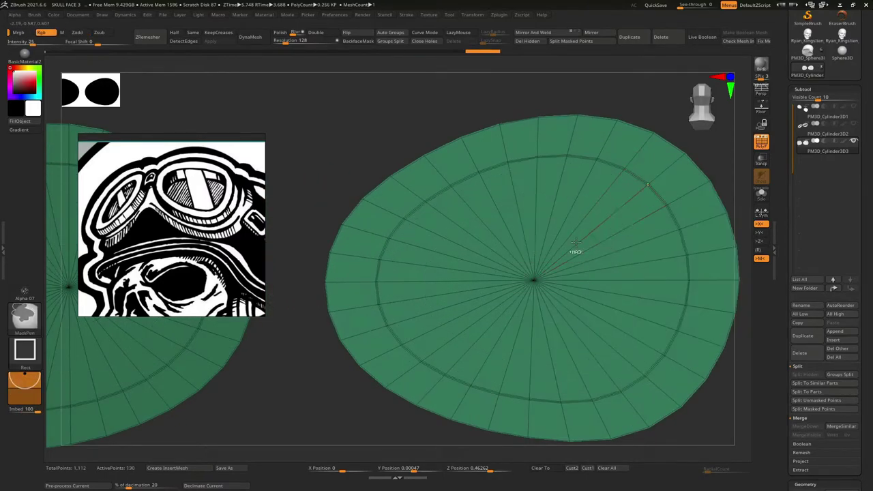
# Undo back to the filled discs and Bridge their facing edges across the gap.
pyautogui.hotkey('ctrl', 'z')
pyautogui.hotkey('ctrl', 'z')
pyautogui.press('shift')
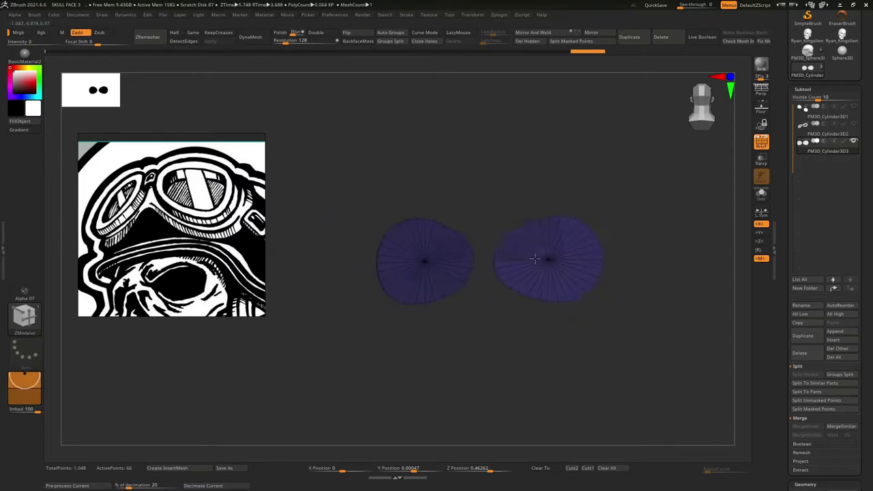
pyautogui.moveTo(488, 278)
pyautogui.keyDown('ctrl'); pyautogui.mouseDown(button='right')
pyautogui.moveTo(495, 259)
pyautogui.moveTo(542, 257)
pyautogui.mouseUp(button='right'); pyautogui.keyUp('ctrl')
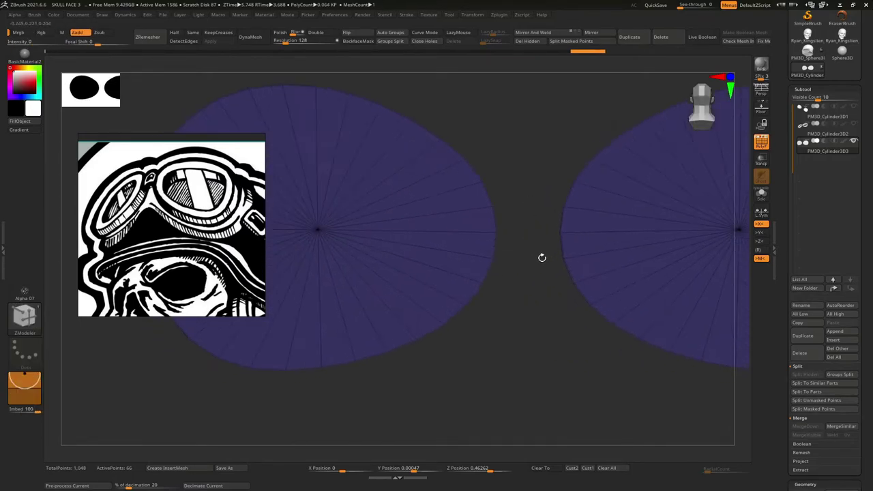
pyautogui.keyDown('ctrl'); pyautogui.moveTo(591, 168); pyautogui.dragTo(565, 189, button='right'); pyautogui.keyUp('ctrl')
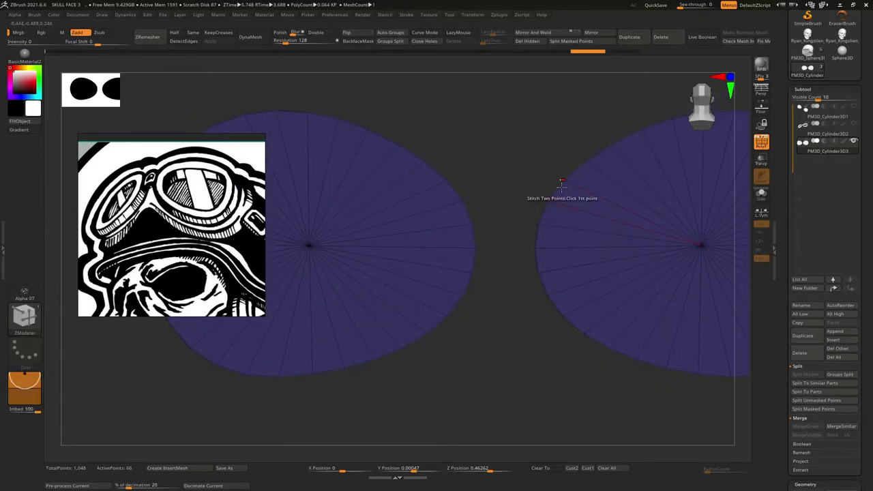
pyautogui.click(470, 195)
pyautogui.click(538, 245)
pyautogui.moveTo(473, 233)
pyautogui.keyDown('ctrl'); pyautogui.mouseDown(button='right')
pyautogui.moveTo(425, 244)
pyautogui.moveTo(518, 216)
pyautogui.moveTo(545, 241)
pyautogui.moveTo(511, 247)
pyautogui.moveTo(539, 225)
pyautogui.mouseUp(button='right'); pyautogui.keyUp('ctrl')
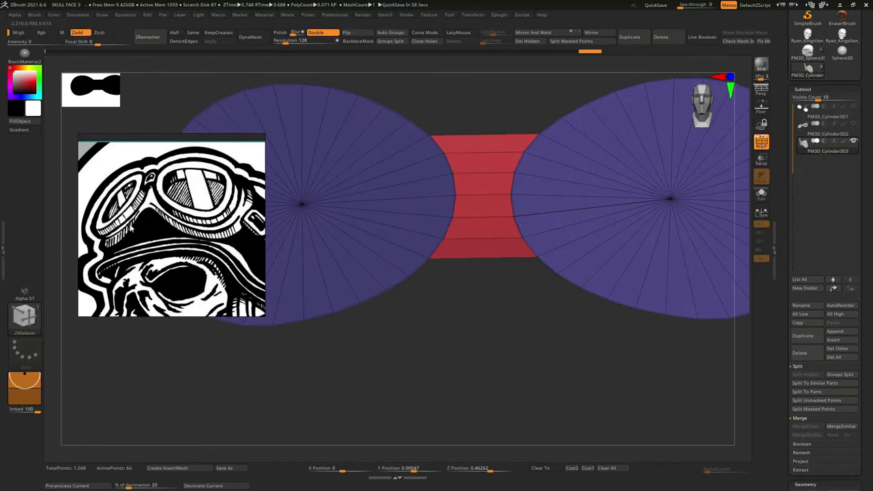
# Insert edge loops across the bridge with ZModeler Insert Multiple EdgeLoops.
pyautogui.press('space')
pyautogui.click(484, 195)
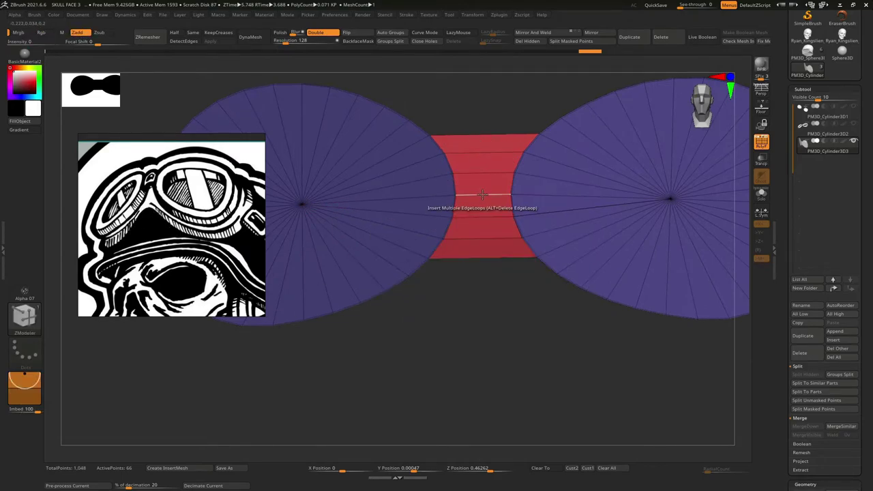
pyautogui.press('space')
pyautogui.click(482, 195)
pyautogui.click(483, 196)
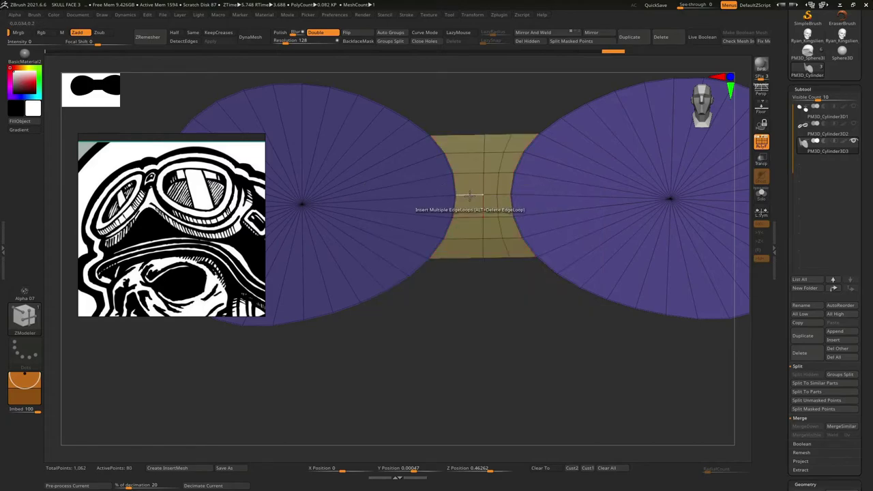
pyautogui.moveTo(490, 202); pyautogui.dragTo(484, 225, button='right')
# Shape the bridge with the Move brush, checking it edge-on from the side.
pyautogui.press('b')
pyautogui.press('m')
pyautogui.press('v')
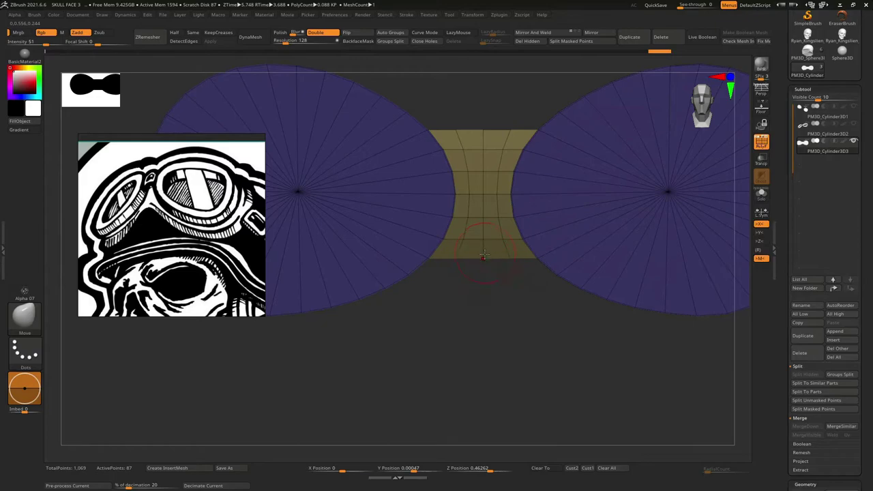
pyautogui.moveTo(496, 214)
pyautogui.mouseDown(button='right')
pyautogui.moveTo(482, 196)
pyautogui.moveTo(476, 302)
pyautogui.moveTo(489, 204)
pyautogui.moveTo(518, 195)
pyautogui.moveTo(493, 253)
pyautogui.moveTo(524, 250)
pyautogui.moveTo(478, 224)
pyautogui.moveTo(475, 234)
pyautogui.mouseUp(button='right')
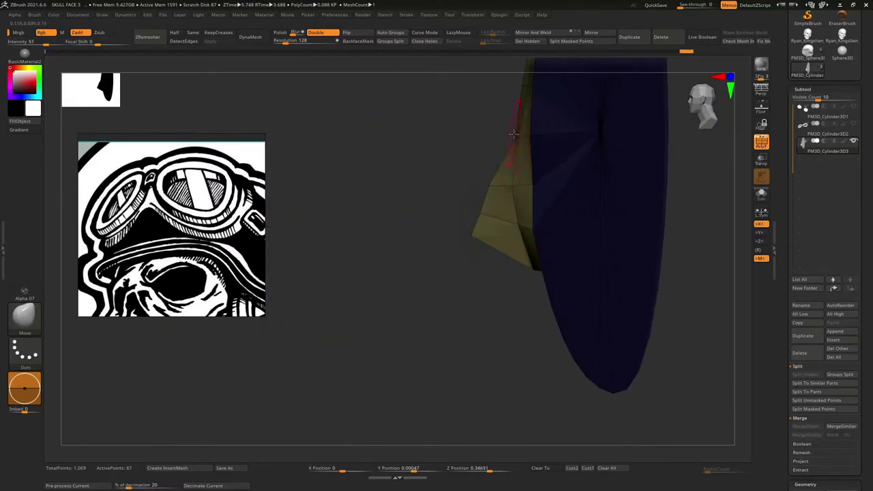
pyautogui.moveTo(515, 144)
pyautogui.mouseDown(button='right')
pyautogui.moveTo(518, 164)
pyautogui.moveTo(476, 250)
pyautogui.moveTo(450, 214)
pyautogui.moveTo(527, 158)
pyautogui.mouseUp(button='right')
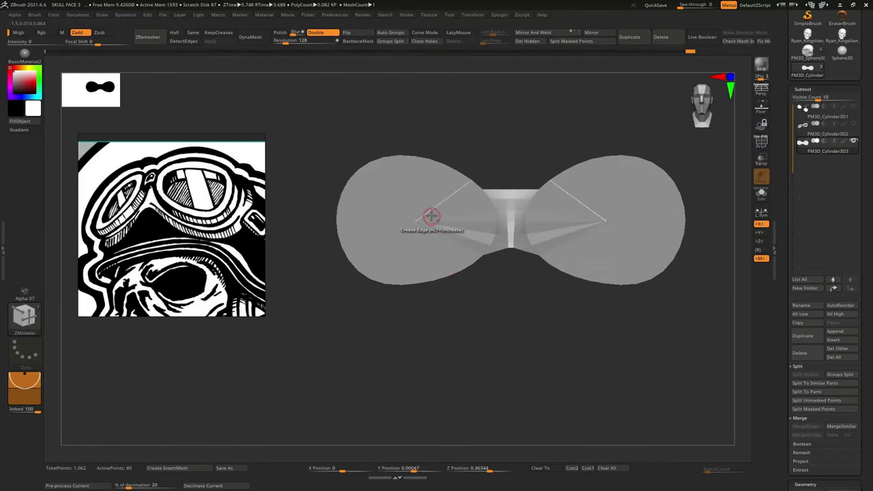
# Try ZRemesher with KeepCreases and DetectEdges, inspect the wireframe, then undo it.
pyautogui.moveTo(777, 184); pyautogui.dragTo(778, 109)
pyautogui.click(793, 145)
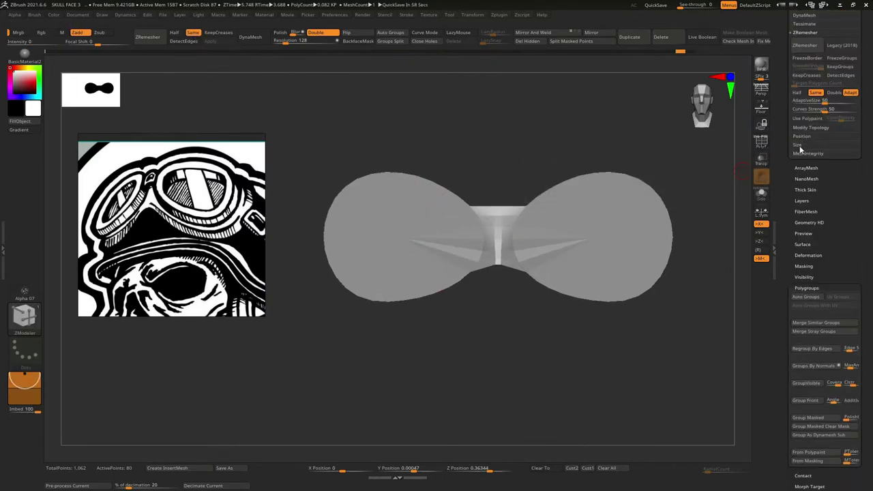
pyautogui.click(795, 145)
pyautogui.click(807, 158)
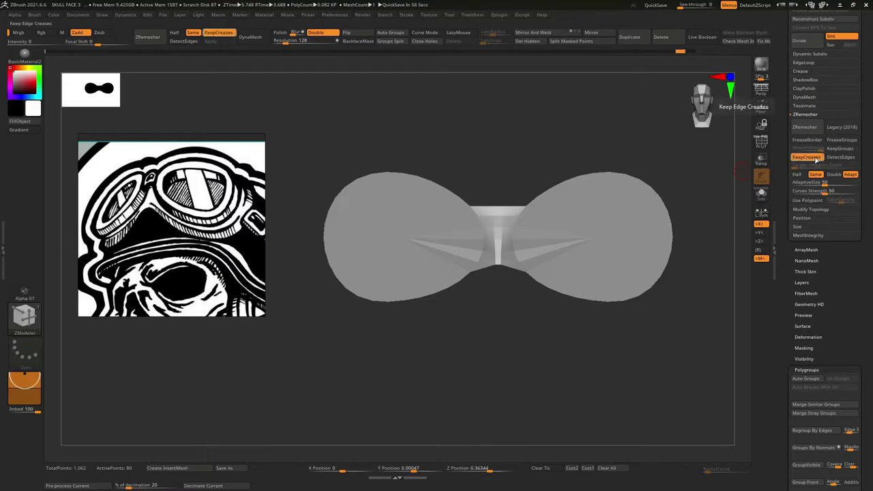
pyautogui.click(841, 157)
pyautogui.click(806, 129)
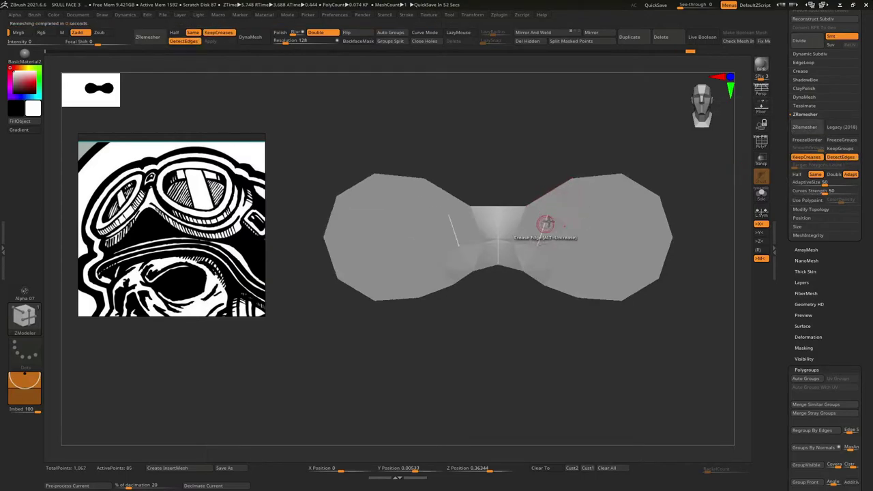
pyautogui.hotkey('shift', 'f')
pyautogui.press('f')
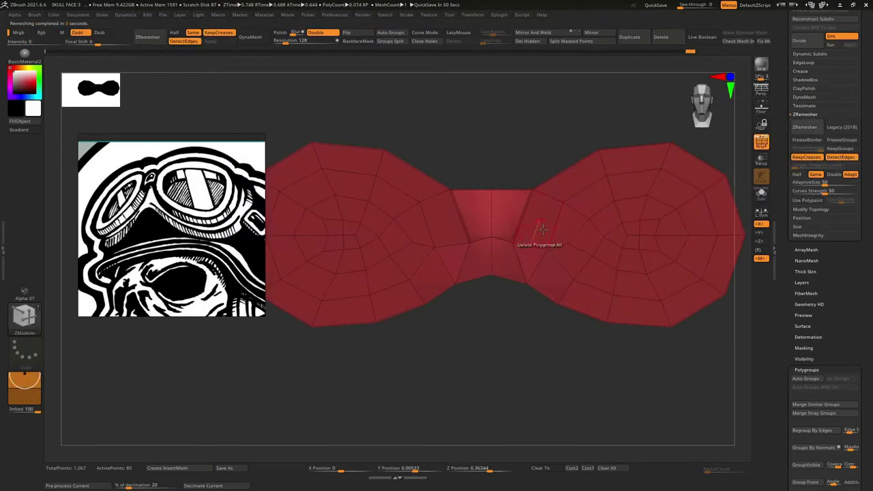
pyautogui.hotkey('ctrl', 'z')
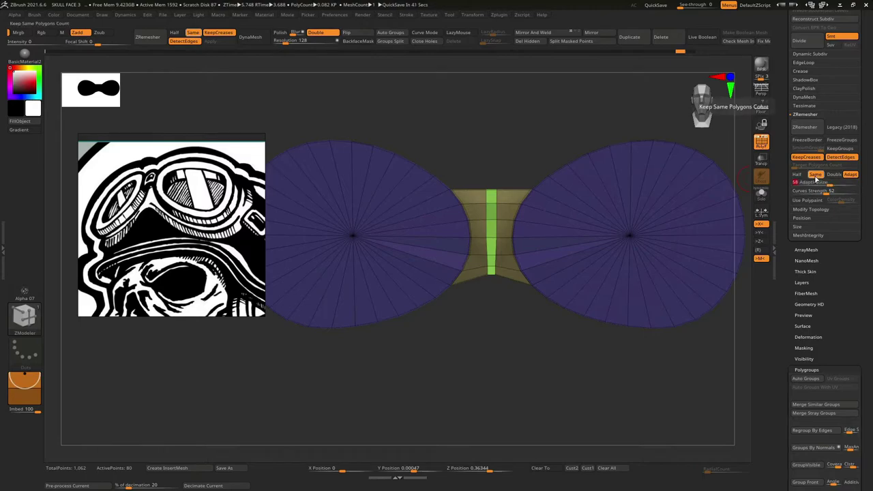
# Turn off Same, lower Target Polygons Count and remesh to a dense 7,421-point quad mesh.
pyautogui.click(815, 175)
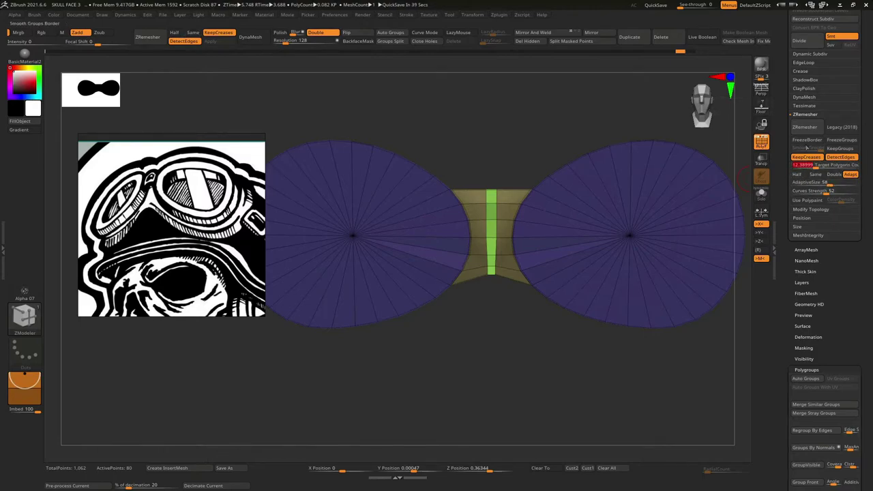
pyautogui.click(805, 127)
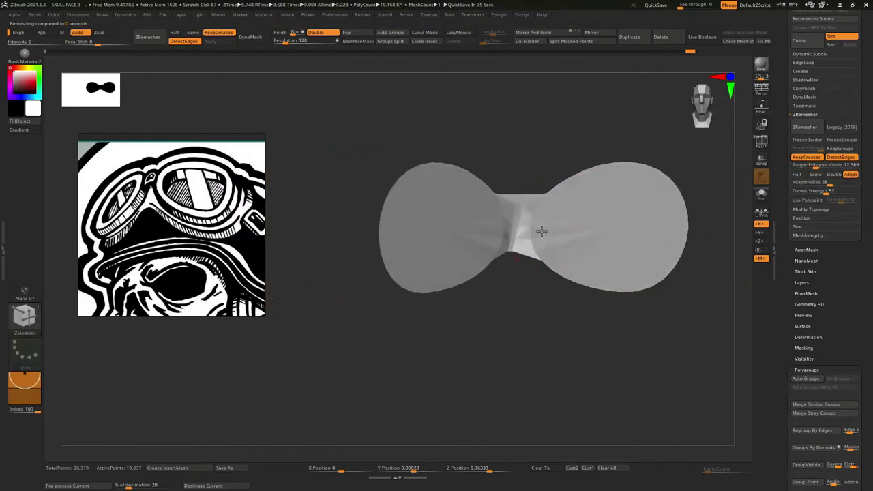
pyautogui.moveTo(541, 231)
pyautogui.keyDown('shift'); pyautogui.mouseDown(button='right')
pyautogui.moveTo(531, 242)
pyautogui.moveTo(622, 166)
pyautogui.mouseUp(button='right'); pyautogui.keyUp('shift')
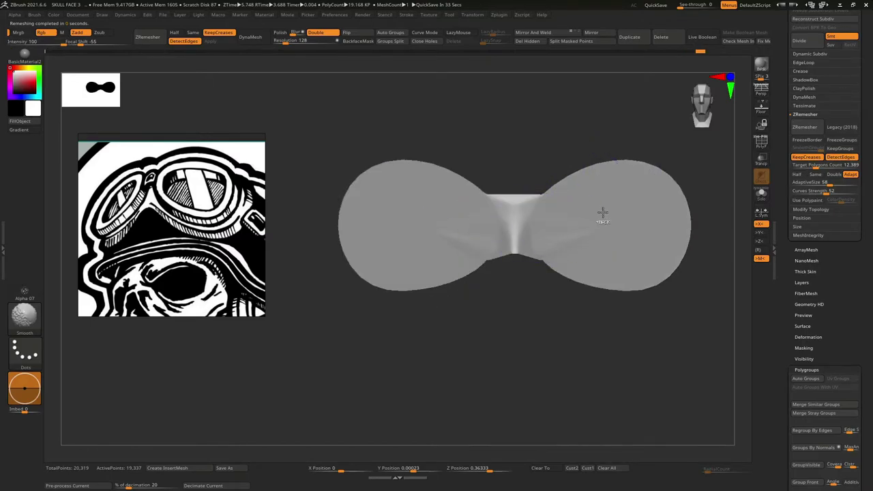
pyautogui.hotkey('shift', 'f')
pyautogui.press('f')
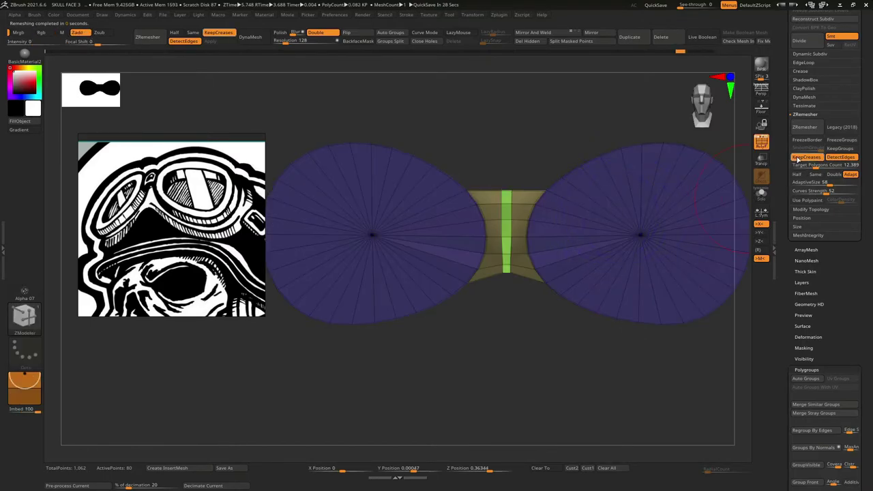
pyautogui.moveTo(816, 166); pyautogui.dragTo(810, 165)
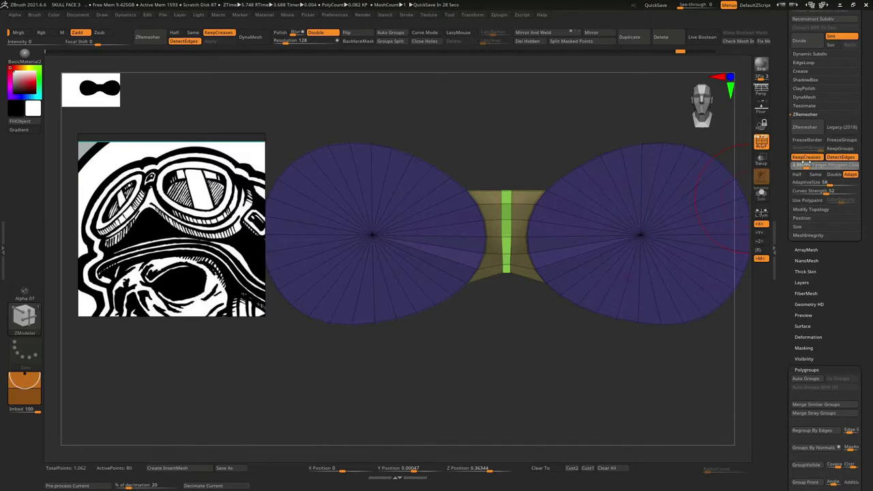
pyautogui.click(803, 128)
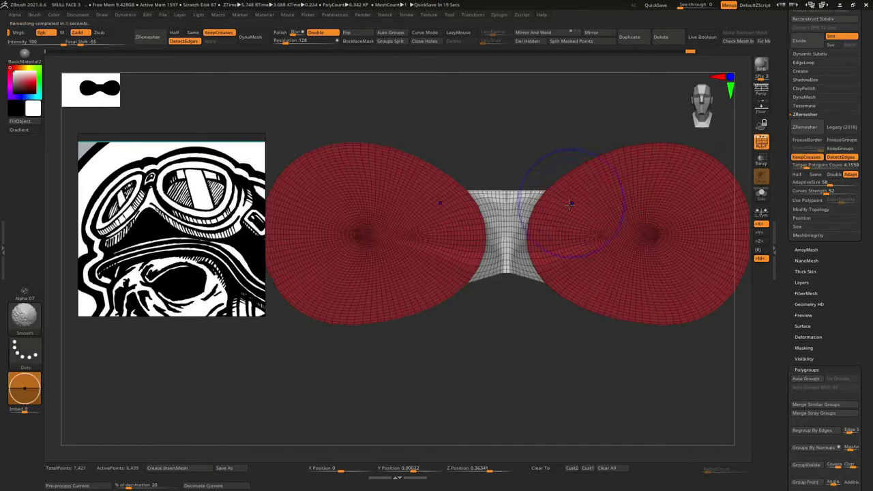
# Remesh the piece with ZRemesher set to Half into a coarser quad grid.
pyautogui.moveTo(644, 175)
pyautogui.keyDown('ctrl'); pyautogui.mouseDown(button='right')
pyautogui.moveTo(578, 228)
pyautogui.moveTo(614, 197)
pyautogui.moveTo(771, 157)
pyautogui.mouseUp(button='right'); pyautogui.keyUp('ctrl')
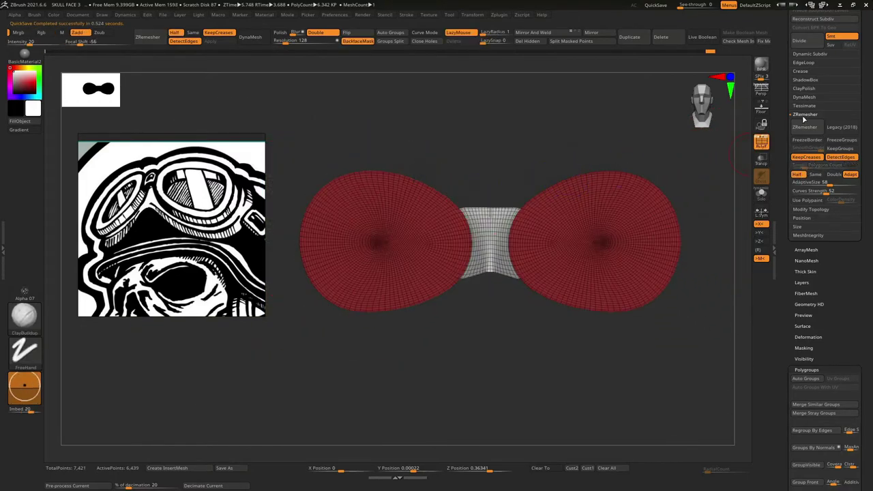
pyautogui.click(804, 127)
pyautogui.click(812, 126)
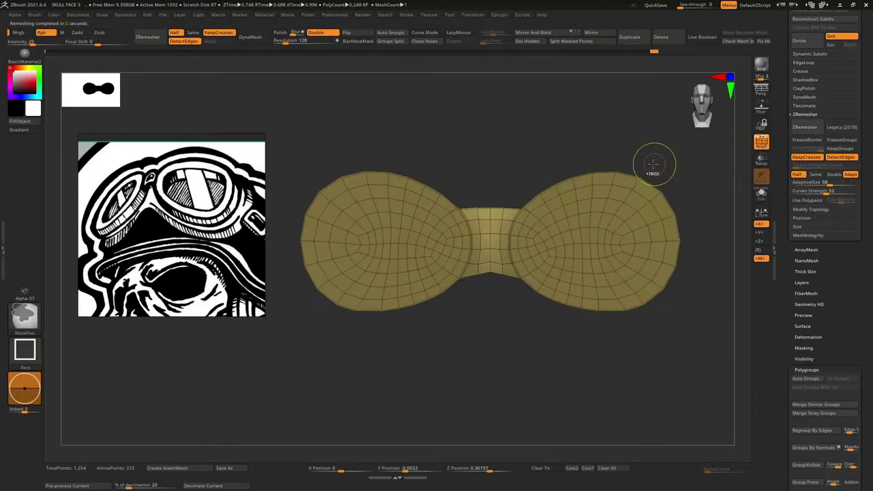
pyautogui.keyDown('ctrl'); pyautogui.moveTo(649, 156); pyautogui.dragTo(545, 212, button='right'); pyautogui.keyUp('ctrl')
pyautogui.moveTo(546, 212); pyautogui.dragTo(537, 232)
pyautogui.moveTo(537, 232); pyautogui.dragTo(477, 247, button='right')
# Extrude the lens faces with ZModeler QMesh to give them thickness.
pyautogui.press('b')
pyautogui.press('z')
pyautogui.press('m')
pyautogui.press('space')
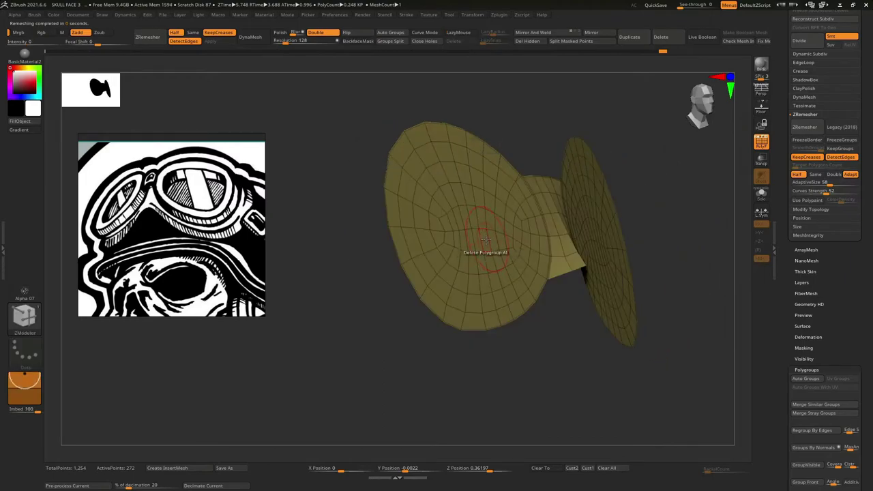
pyautogui.press('space')
pyautogui.click(479, 238)
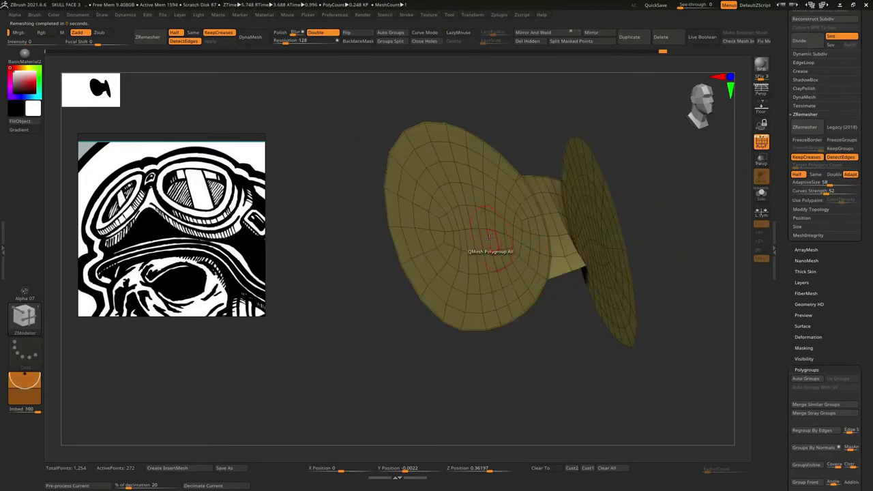
pyautogui.moveTo(491, 238); pyautogui.dragTo(569, 250)
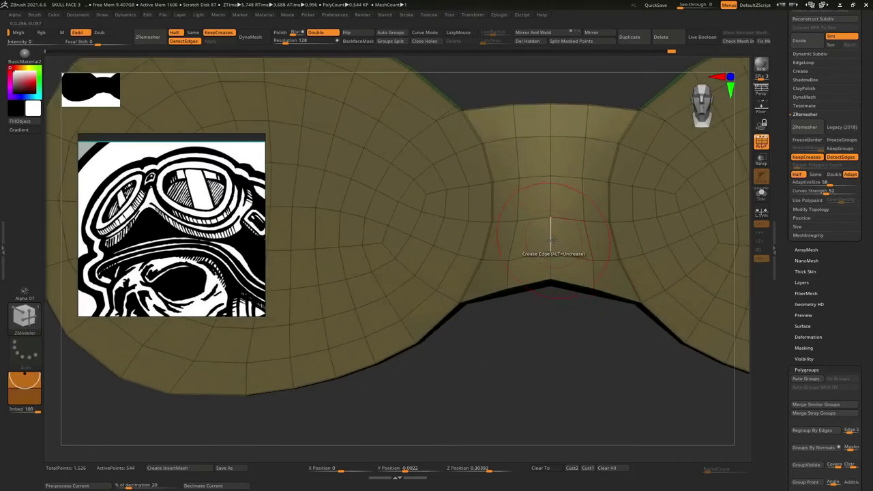
# Set the ZModeler edge action to Bevel on complete edge loops.
pyautogui.press('space')
pyautogui.moveTo(551, 240); pyautogui.dragTo(519, 248, button='right')
pyautogui.press('space')
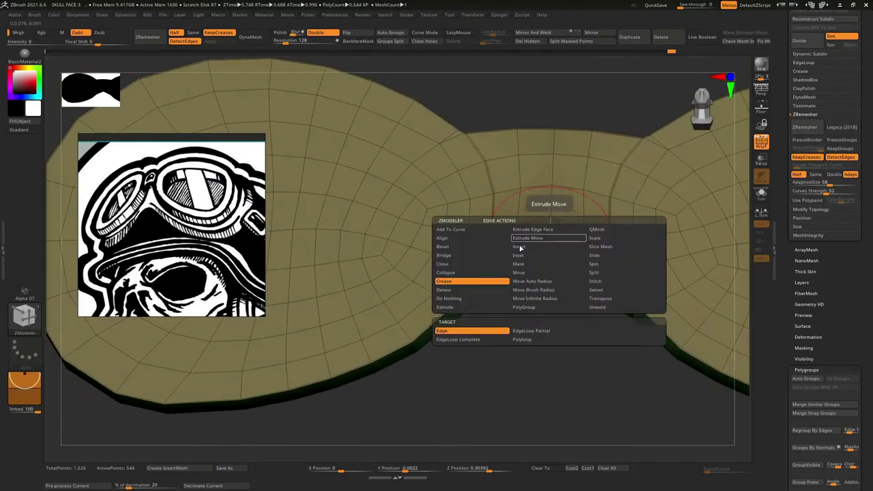
pyautogui.click(477, 250)
pyautogui.click(457, 339)
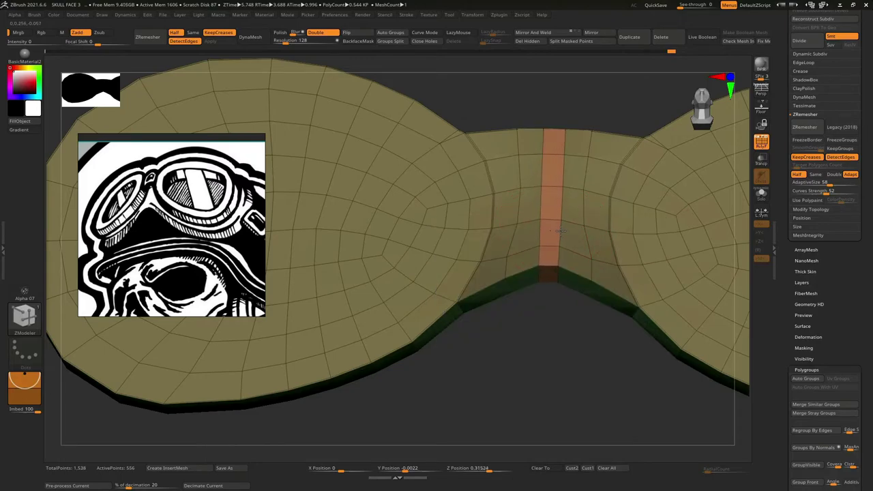
pyautogui.moveTo(558, 230); pyautogui.dragTo(517, 266, button='right')
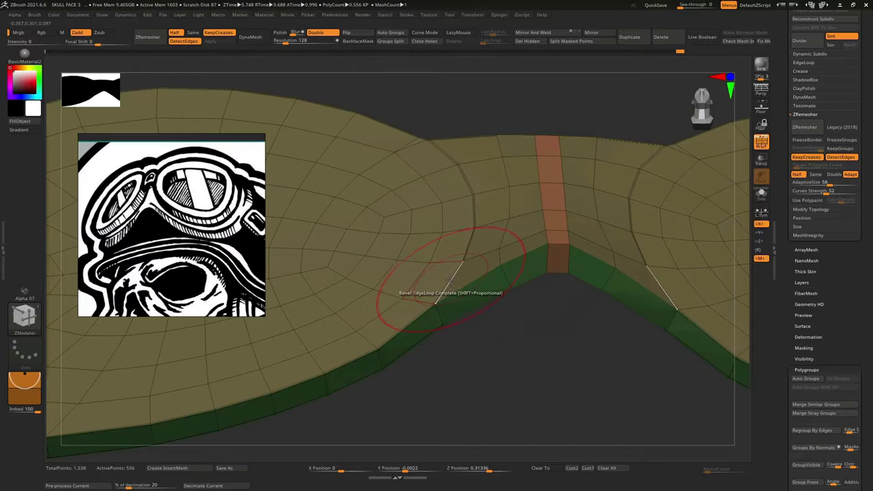
# Crease the frame's rim edges with Crease > Edge, orbiting to reach each side.
pyautogui.press('space')
pyautogui.click(346, 283)
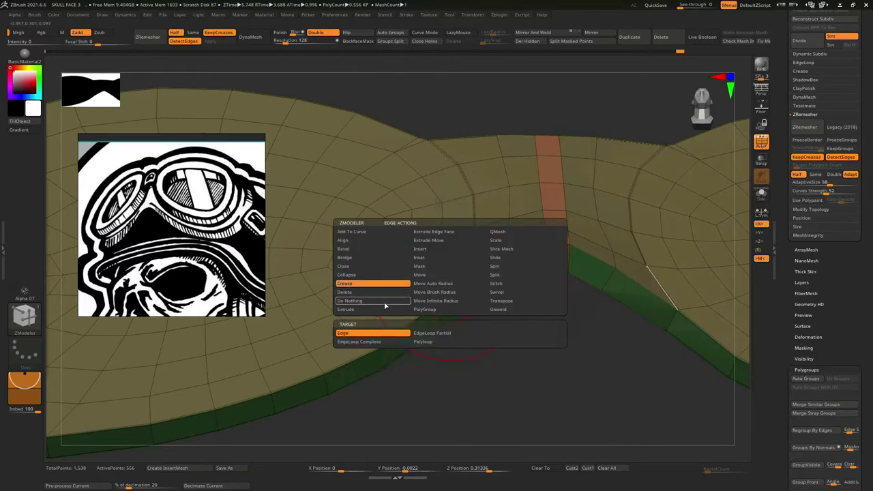
pyautogui.click(362, 333)
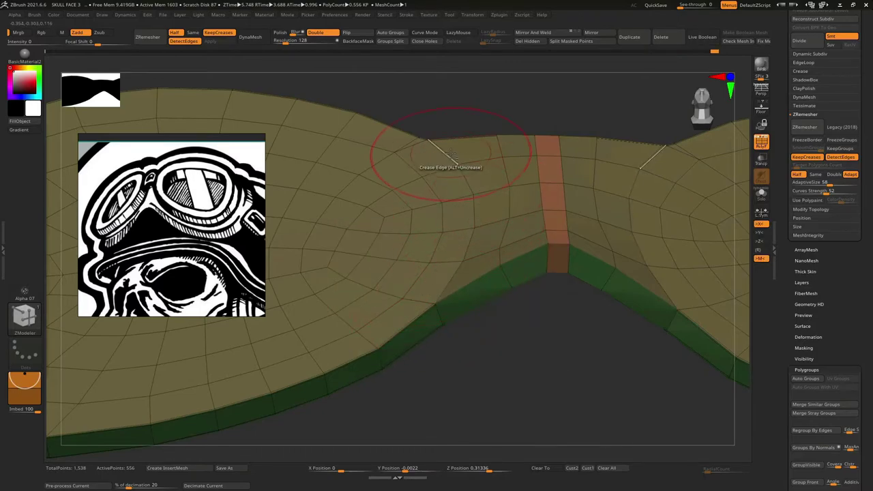
pyautogui.click(484, 285)
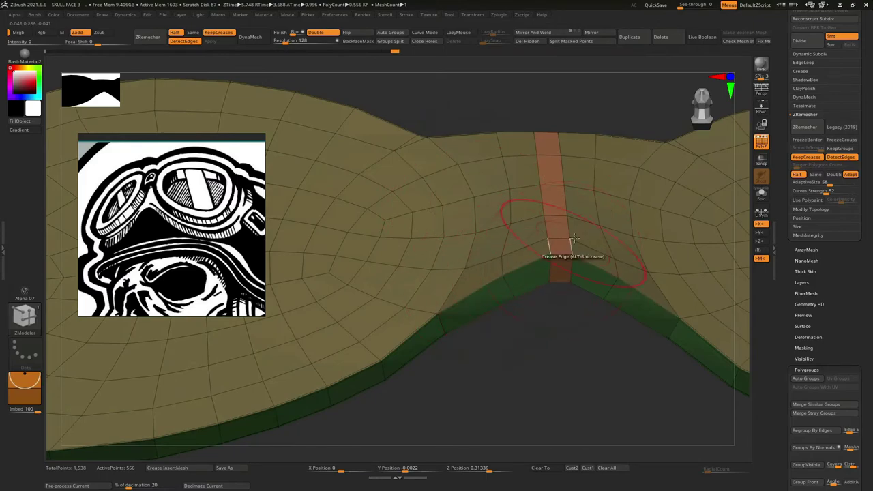
pyautogui.moveTo(575, 237); pyautogui.dragTo(539, 242, button='right')
pyautogui.moveTo(543, 200); pyautogui.dragTo(444, 215, button='right')
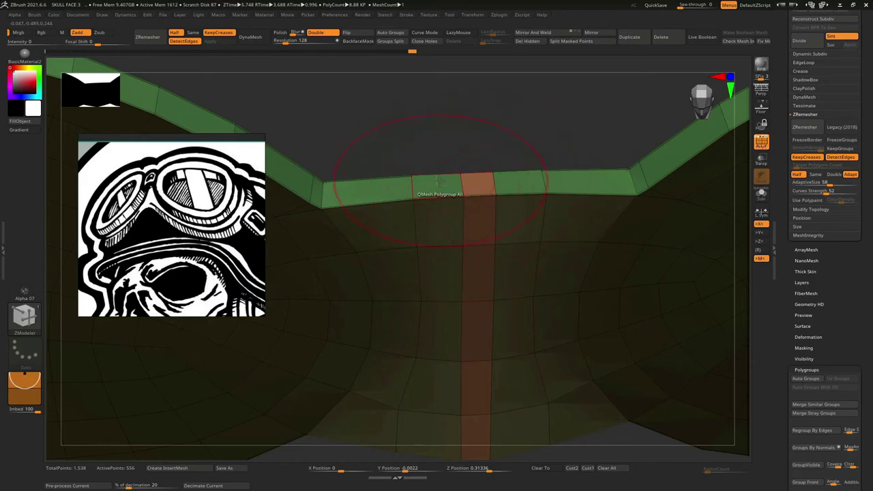
pyautogui.moveTo(451, 182); pyautogui.dragTo(431, 284, button='right')
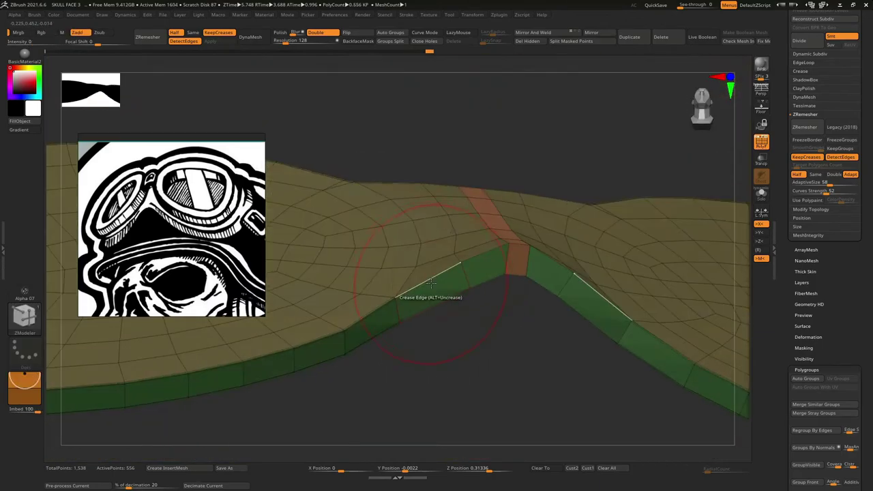
pyautogui.moveTo(480, 254); pyautogui.dragTo(438, 300, button='right')
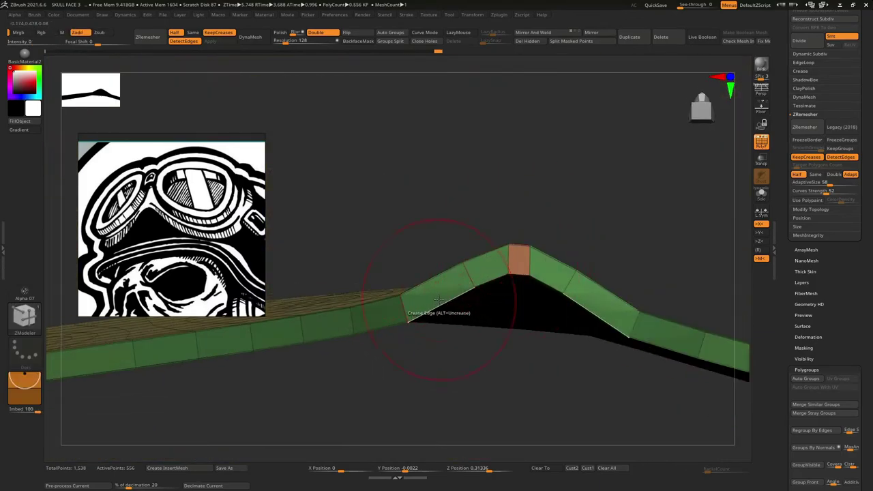
pyautogui.moveTo(488, 278)
pyautogui.mouseDown(button='right')
pyautogui.moveTo(549, 273)
pyautogui.moveTo(580, 253)
pyautogui.moveTo(488, 212)
pyautogui.moveTo(521, 219)
pyautogui.mouseUp(button='right')
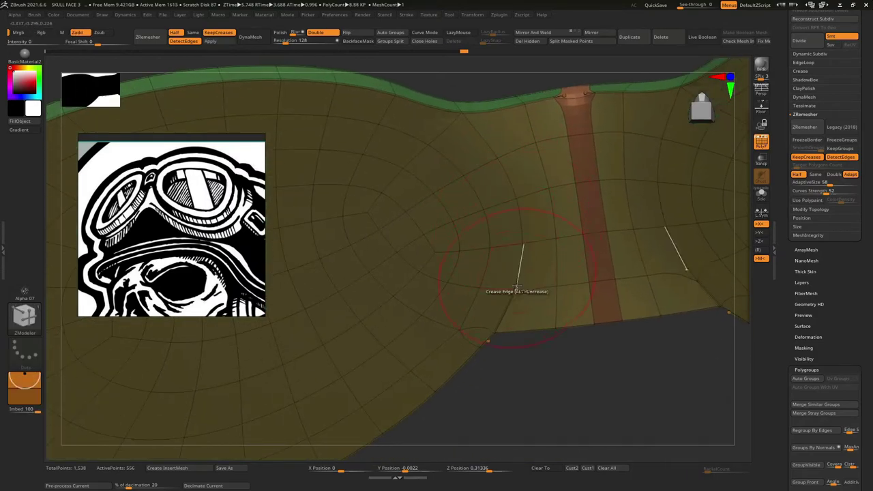
pyautogui.moveTo(518, 285); pyautogui.dragTo(536, 254, button='right')
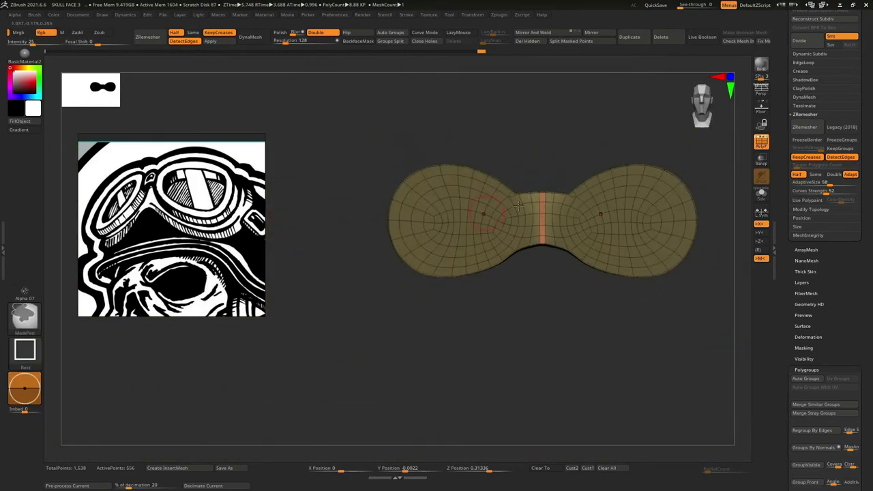
# Scale the goggle rings down to about 0.88 with Transpose.
pyautogui.hotkey('shift', 'f')
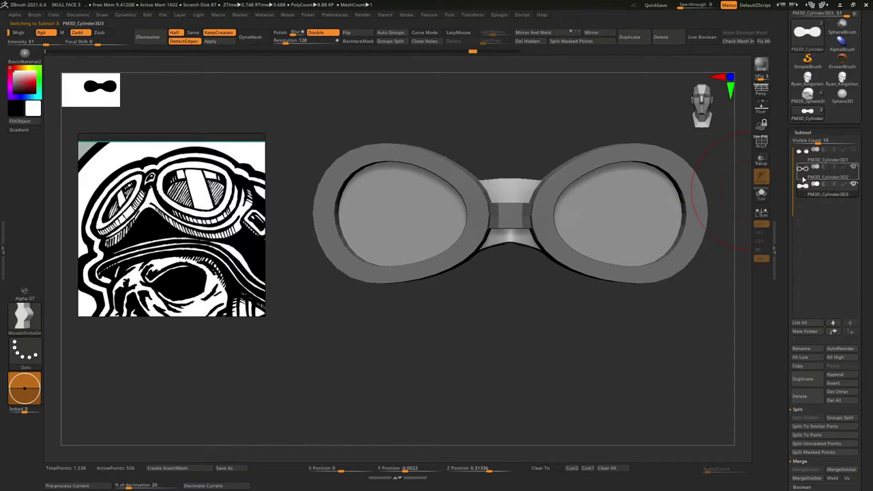
pyautogui.press('w')
pyautogui.click(553, 141)
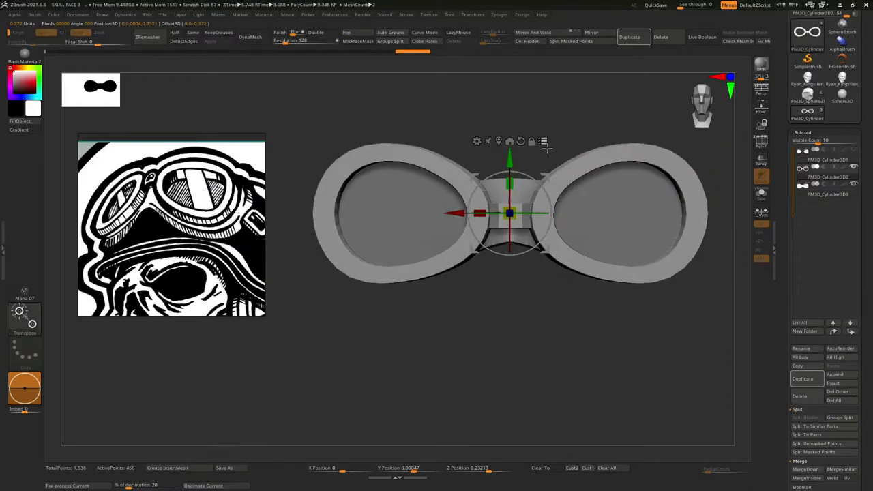
pyautogui.press('space')
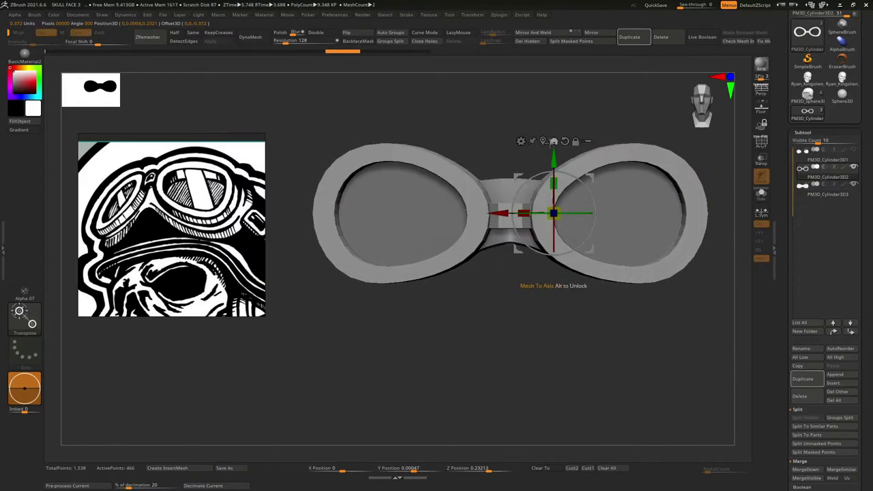
pyautogui.moveTo(510, 215); pyautogui.dragTo(502, 216)
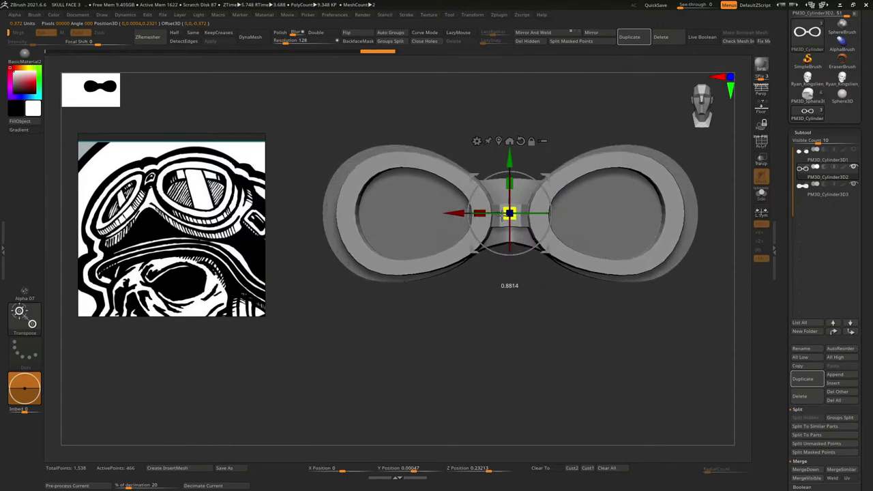
# Mask the rings and shift the bridge sideways in X.
pyautogui.press('q')
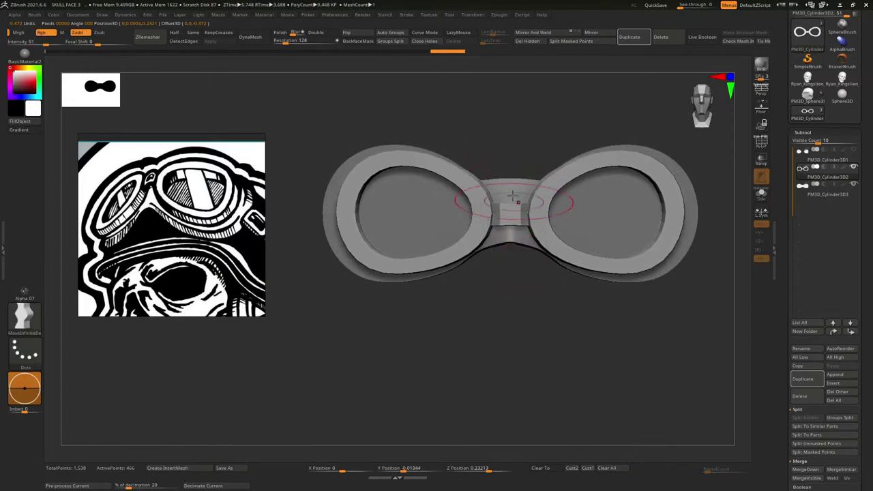
pyautogui.keyDown('ctrl'); pyautogui.moveTo(516, 146); pyautogui.dragTo(695, 298); pyautogui.keyUp('ctrl')
pyautogui.keyDown('ctrl'); pyautogui.click(695, 298); pyautogui.keyUp('ctrl')
pyautogui.press('w')
pyautogui.moveTo(454, 211); pyautogui.dragTo(453, 211)
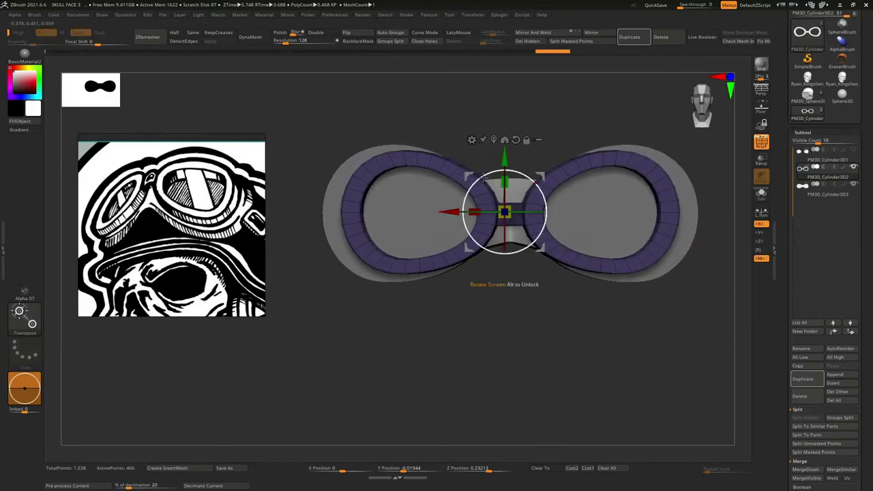
# Narrow the outer frame plate PM3D_Cylinder3D3 horizontally.
pyautogui.keyDown('alt'); pyautogui.click(565, 202); pyautogui.keyUp('alt')
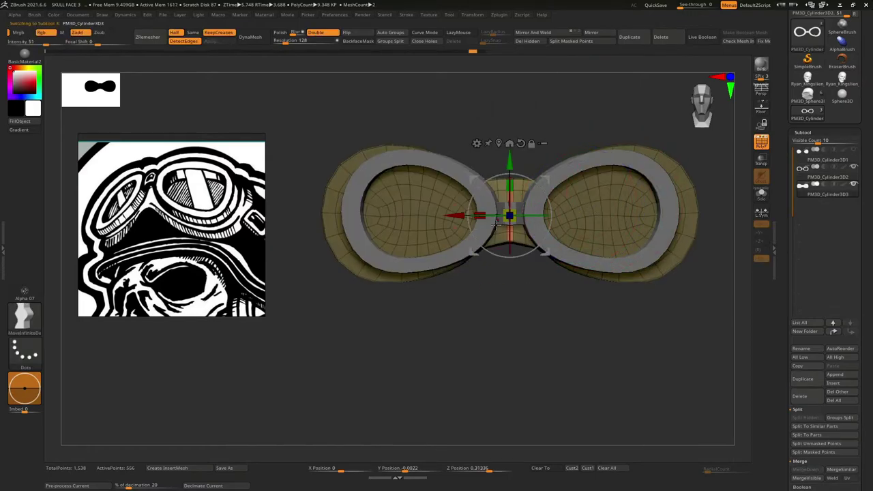
pyautogui.moveTo(479, 217); pyautogui.dragTo(488, 217)
pyautogui.press('q')
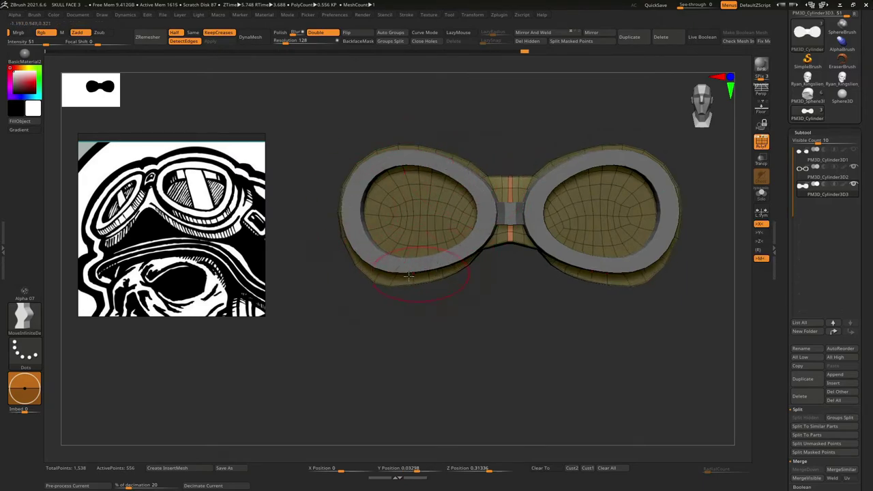
# Pull both ring bands inward and thinner with MoveInfiniteDepth.
pyautogui.keyDown('alt'); pyautogui.click(487, 219); pyautogui.keyUp('alt')
pyautogui.hotkey('shift', 'z')
pyautogui.hotkey('shift', 'z')
pyautogui.hotkey('shift', 'z')
pyautogui.hotkey('shift', 'z')
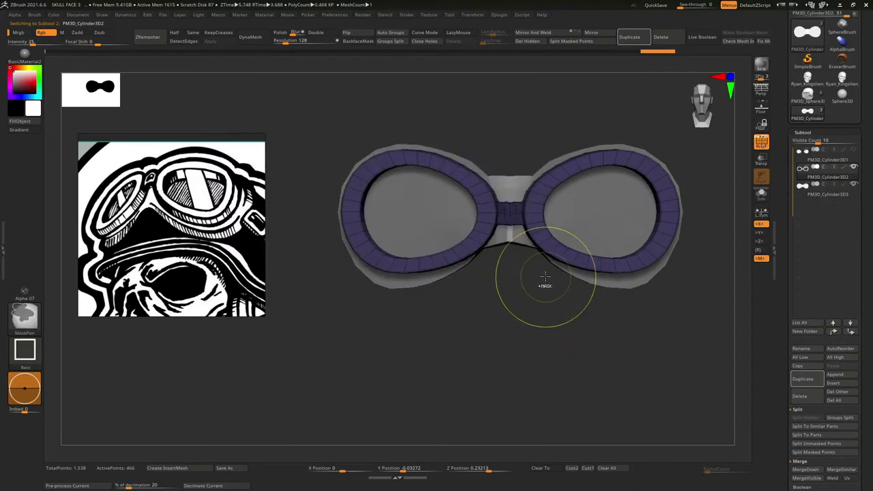
pyautogui.press('ctrl')
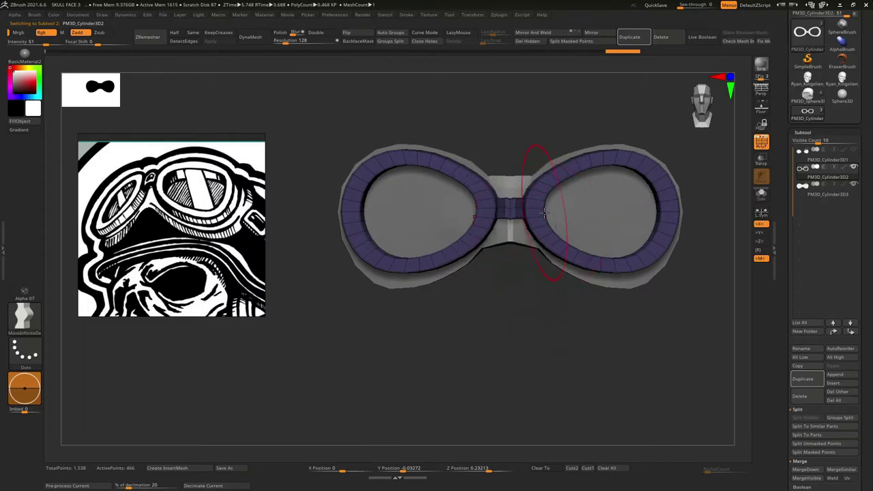
pyautogui.hotkey('ctrl', 'z')
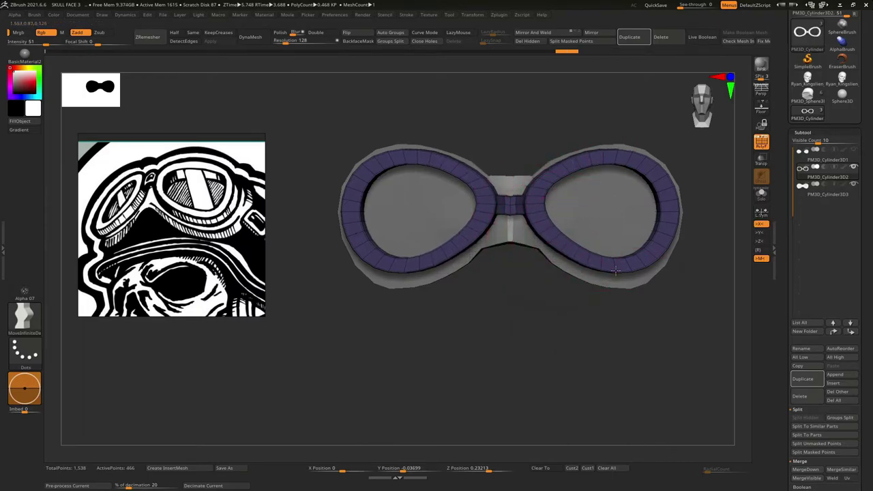
pyautogui.moveTo(628, 268)
pyautogui.mouseDown()
pyautogui.moveTo(643, 230)
pyautogui.moveTo(646, 164)
pyautogui.mouseUp()
pyautogui.moveTo(644, 198); pyautogui.dragTo(472, 211)
# Set ZModeler to Scale > EdgeLoop Complete on the outer frame plate, viewed front-on.
pyautogui.keyDown('alt'); pyautogui.click(645, 202); pyautogui.keyUp('alt')
pyautogui.press('space')
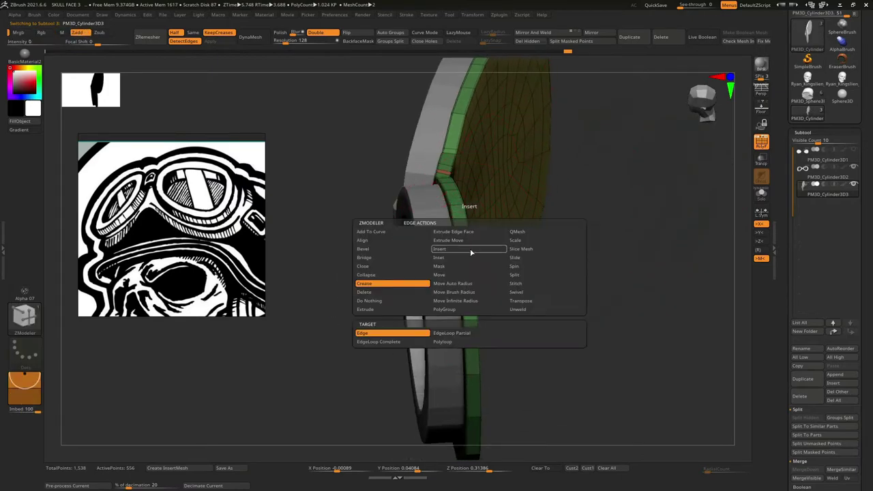
pyautogui.click(515, 241)
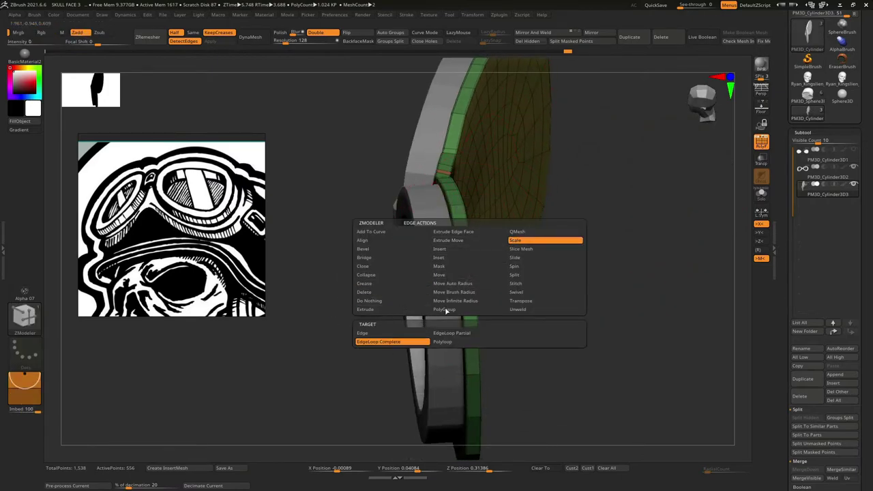
pyautogui.click(449, 311)
pyautogui.press('f')
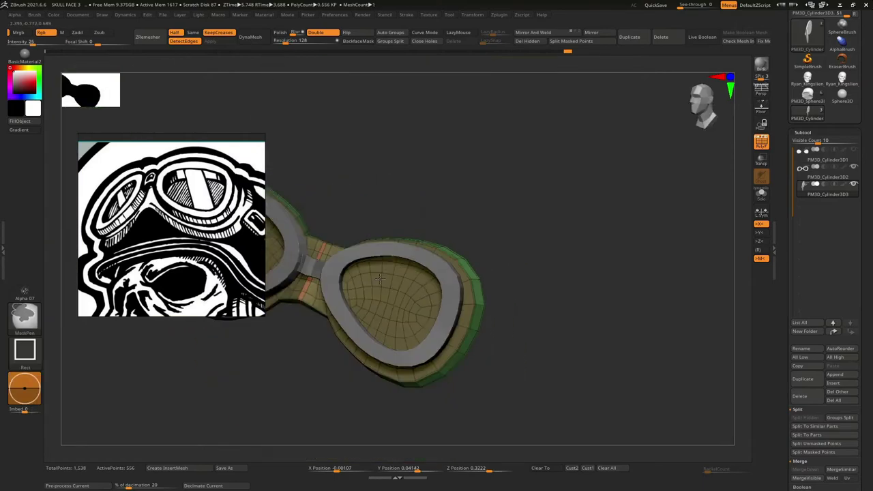
pyautogui.moveTo(466, 257); pyautogui.dragTo(670, 205)
pyautogui.press('f')
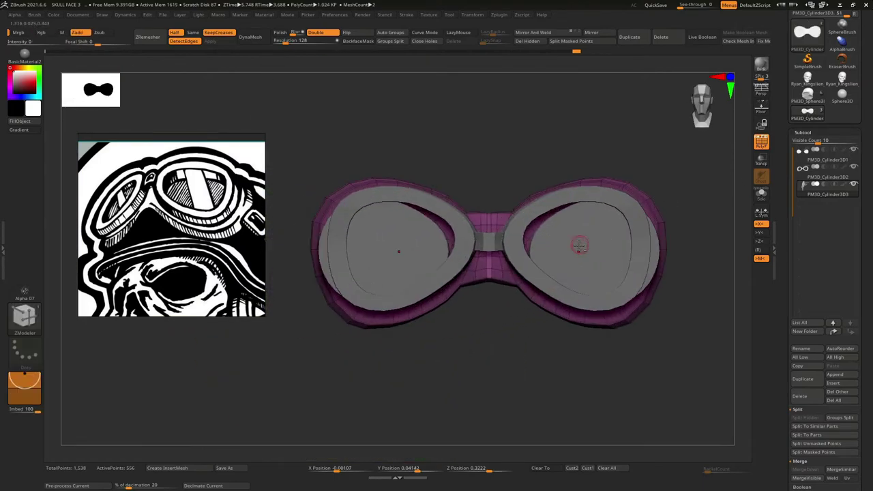
# Rotate the left lens around its Y axis with Transpose, then undo it.
pyautogui.keyDown('alt'); pyautogui.click(577, 246); pyautogui.keyUp('alt')
pyautogui.press('w')
pyautogui.click(383, 250)
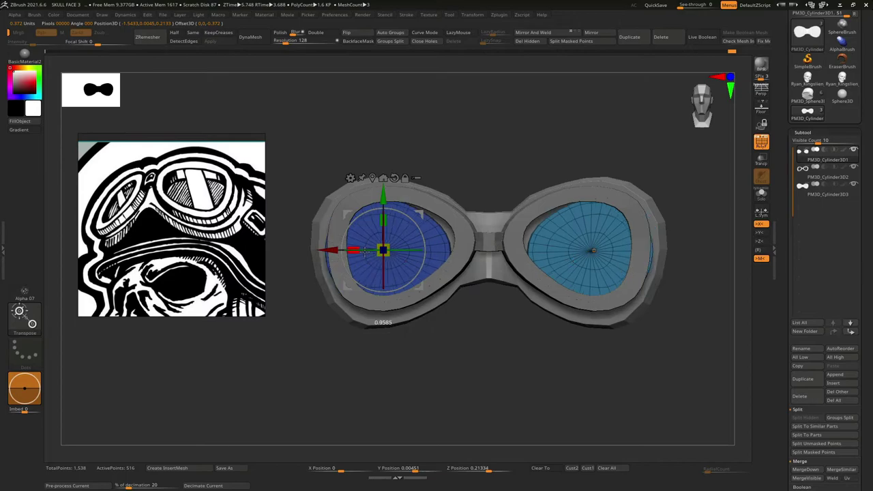
pyautogui.moveTo(417, 224)
pyautogui.mouseDown()
pyautogui.moveTo(421, 234)
pyautogui.moveTo(546, 214)
pyautogui.moveTo(522, 189)
pyautogui.moveTo(511, 253)
pyautogui.moveTo(534, 231)
pyautogui.mouseUp()
pyautogui.hotkey('ctrl', 'z')
pyautogui.press('space')
# With the outer frame plate active, append a sphere as a new SubTool.
pyautogui.press('b')
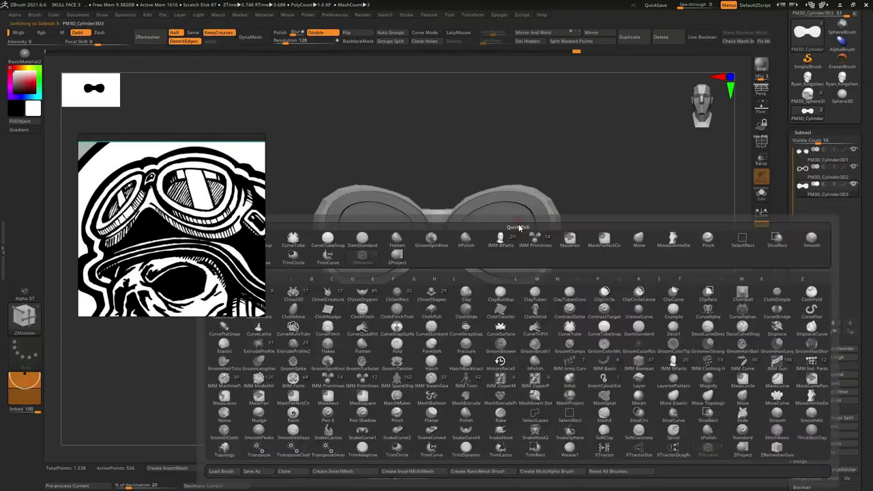
pyautogui.press('m')
pyautogui.press('i')
pyautogui.keyDown('alt'); pyautogui.click(470, 218); pyautogui.keyUp('alt')
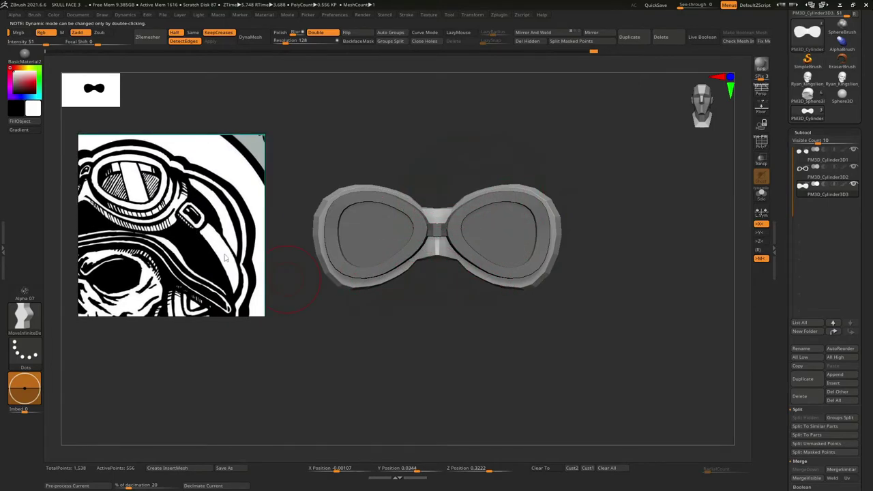
pyautogui.scroll(-2, 825, 307)
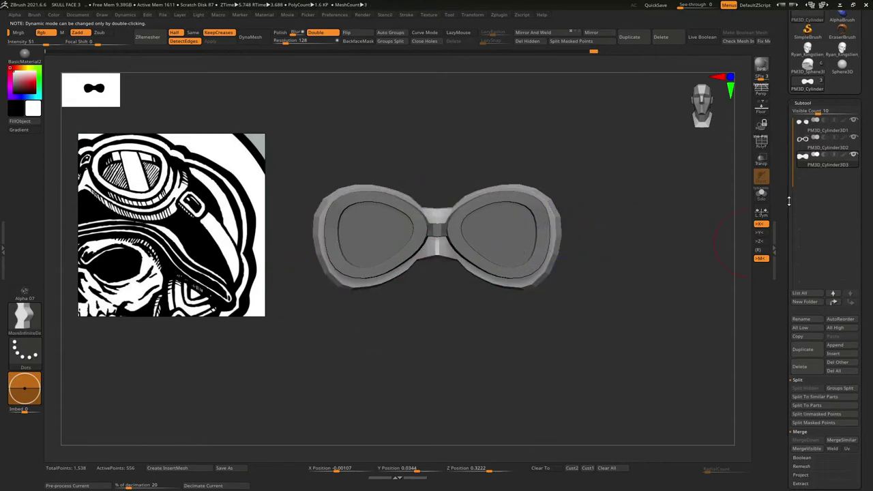
pyautogui.click(835, 344)
pyautogui.click(523, 348)
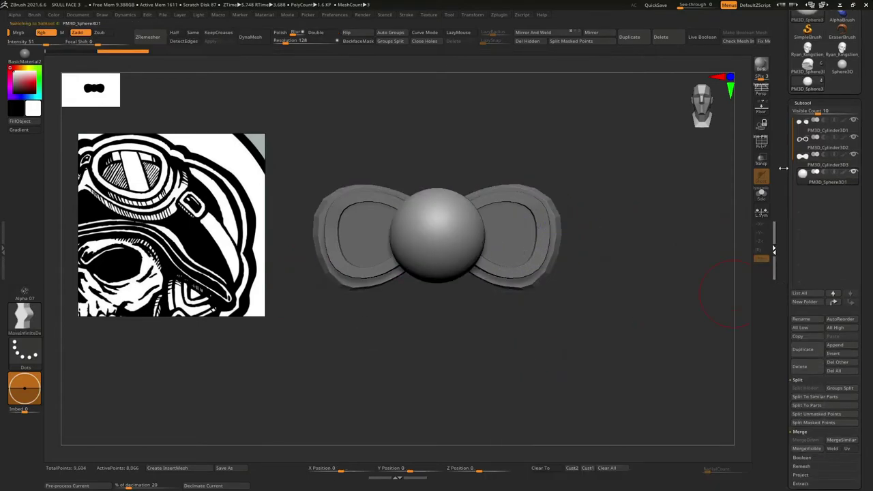
# Initialize the appended sphere as a QCube and show its polyframe edges.
pyautogui.scroll(-10, 784, 163)
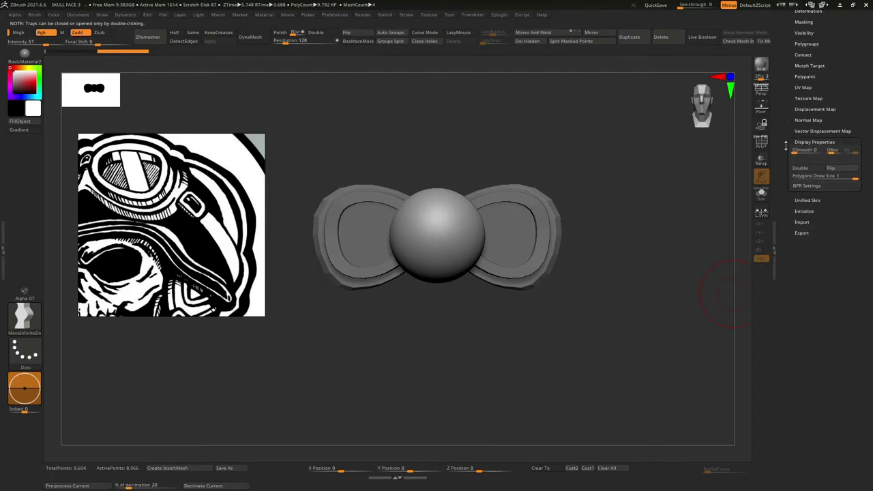
pyautogui.click(786, 145)
pyautogui.click(792, 142)
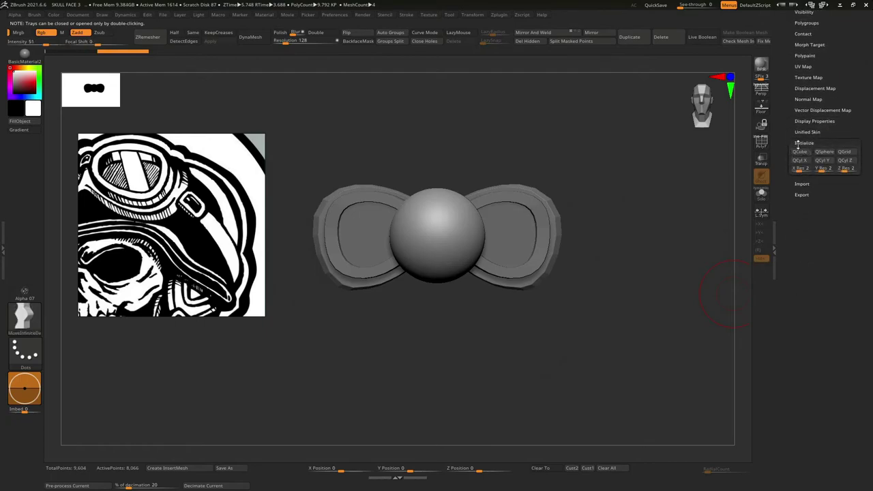
pyautogui.click(800, 151)
pyautogui.press('w')
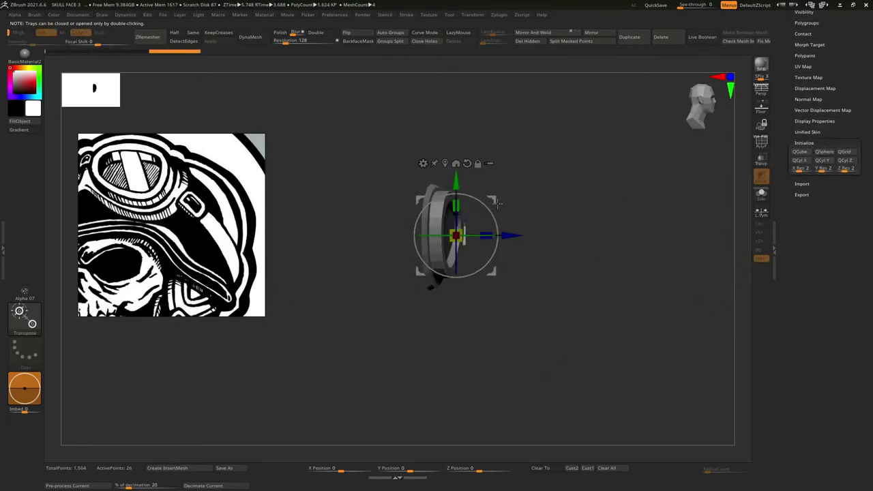
pyautogui.hotkey('shift', 'f')
# Rotate the cube on its X axis and flatten it into a tall flat block with Transpose.
pyautogui.scroll(3, 505, 273)
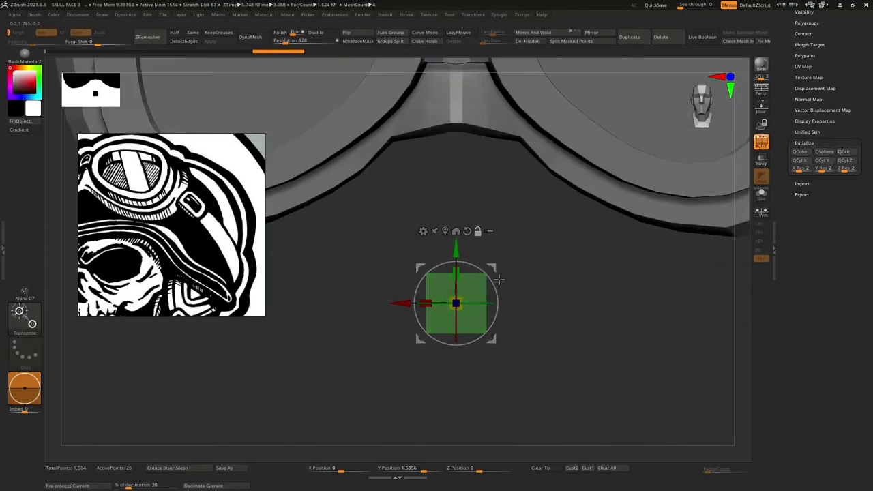
pyautogui.press('q')
pyautogui.press('w')
pyautogui.moveTo(455, 270)
pyautogui.mouseDown()
pyautogui.moveTo(450, 320)
pyautogui.moveTo(439, 274)
pyautogui.moveTo(444, 301)
pyautogui.mouseUp()
pyautogui.moveTo(498, 300); pyautogui.dragTo(489, 287)
pyautogui.press('q')
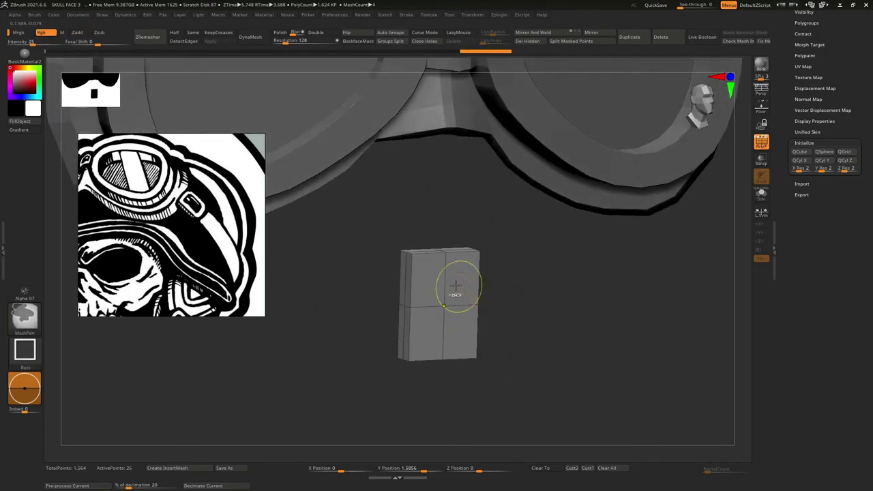
# Switch to ZModeler, isolate the block's front face group, and inset that polygroup.
pyautogui.press('b')
pyautogui.press('z')
pyautogui.press('m')
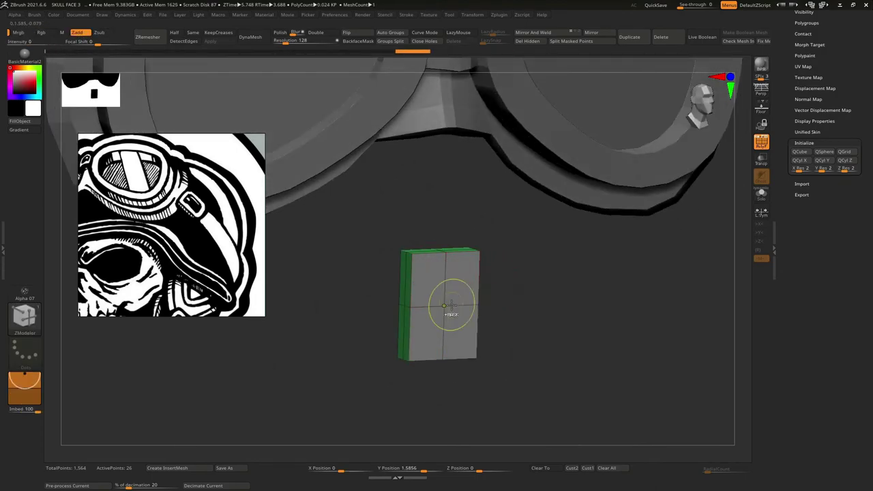
pyautogui.hotkey('ctrl', 'shift')
pyautogui.hotkey('ctrl', 'shift')
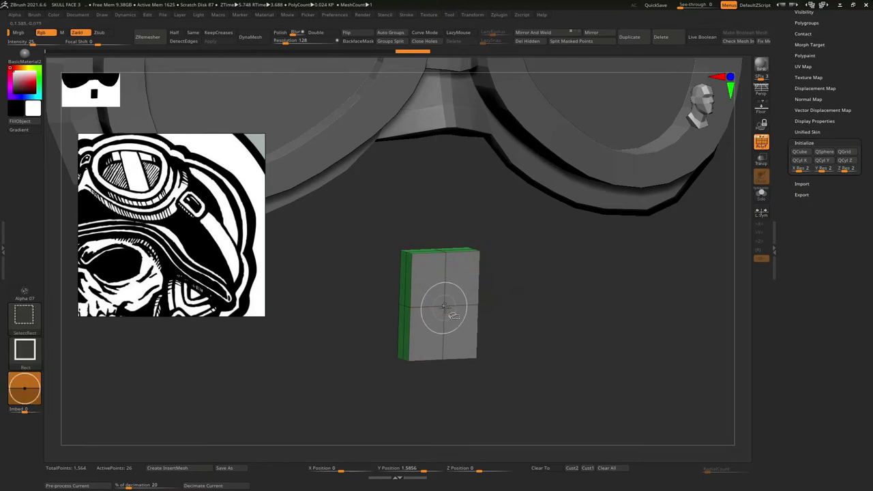
pyautogui.keyDown('ctrl'); pyautogui.keyDown('shift'); pyautogui.click(444, 307); pyautogui.keyUp('shift'); pyautogui.keyUp('ctrl')
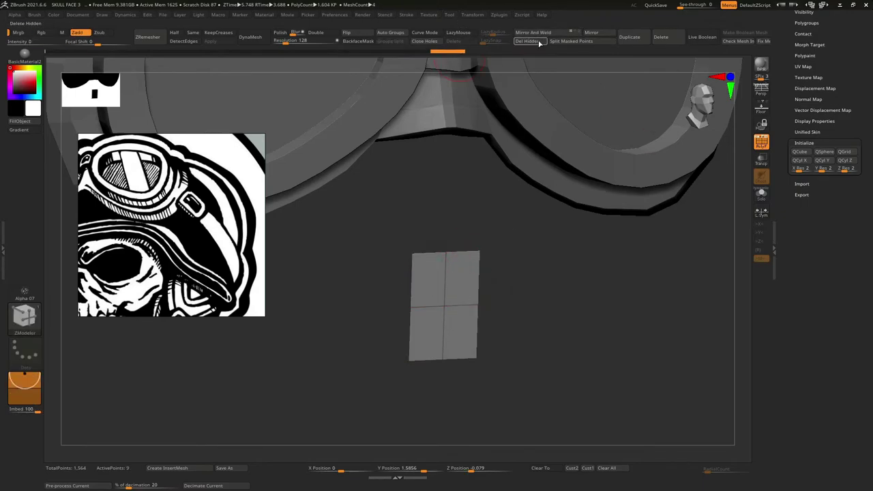
pyautogui.moveTo(498, 226); pyautogui.dragTo(457, 286)
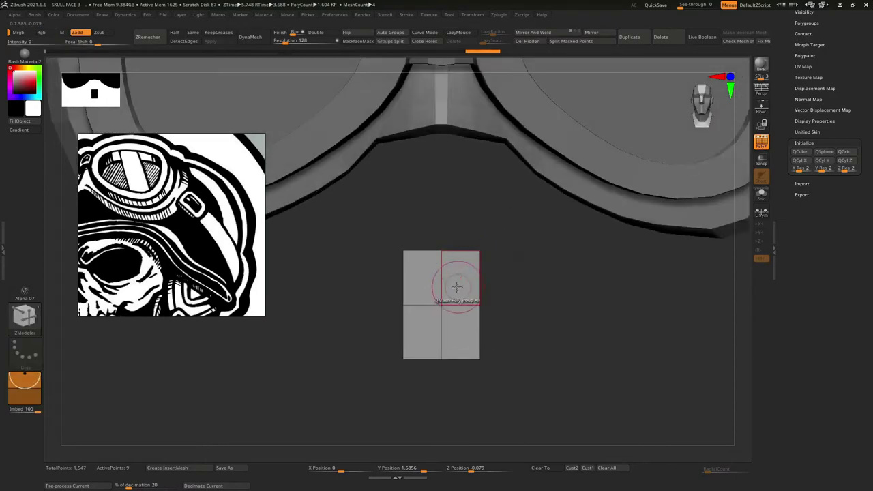
pyautogui.press('space')
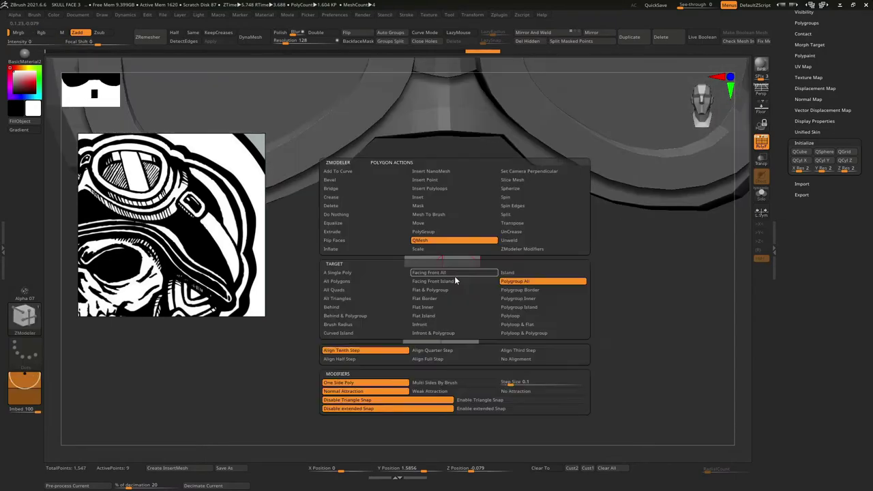
pyautogui.click(438, 249)
pyautogui.click(461, 276)
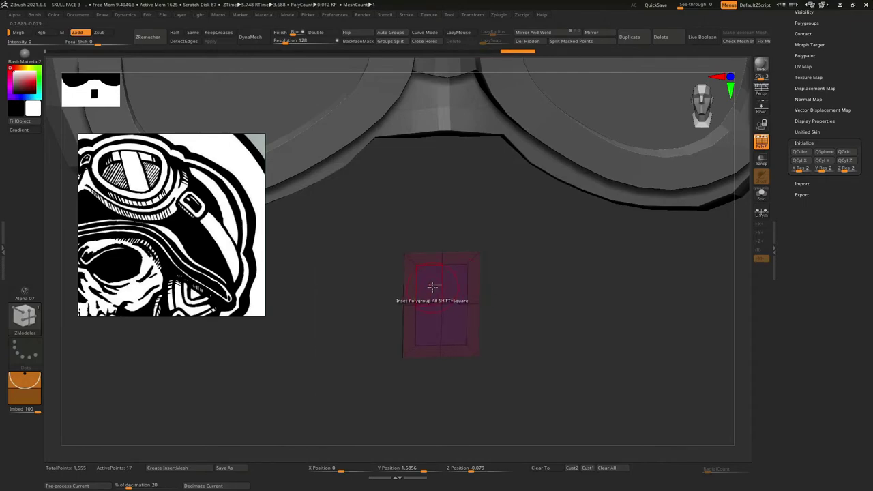
# Extrude the frame faces to thicken the block into a ring.
pyautogui.press('space')
pyautogui.moveTo(440, 304); pyautogui.dragTo(468, 250)
pyautogui.press('space')
pyautogui.click(424, 248)
pyautogui.click(415, 296)
# Enable Dynamic Subdiv on the ring and apply it to the geometry.
pyautogui.hotkey('ctrl', 'd')
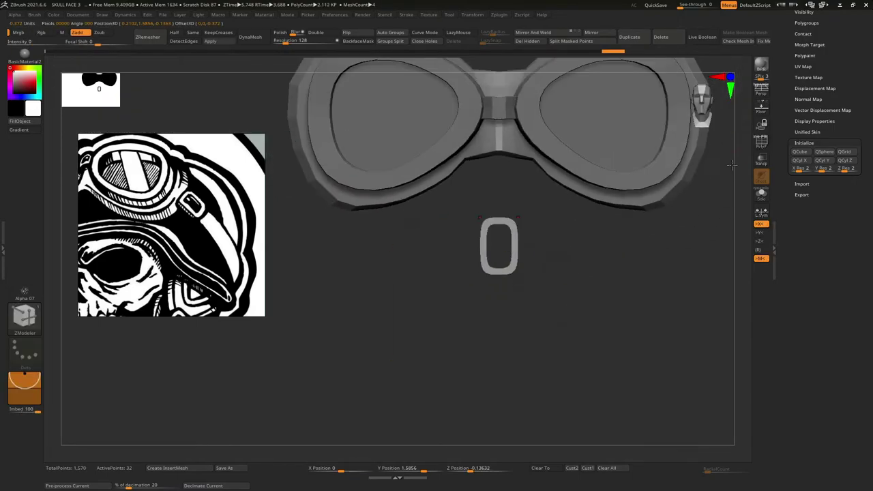
pyautogui.scroll(5, 825, 367)
pyautogui.moveTo(825, 367); pyautogui.dragTo(785, 187)
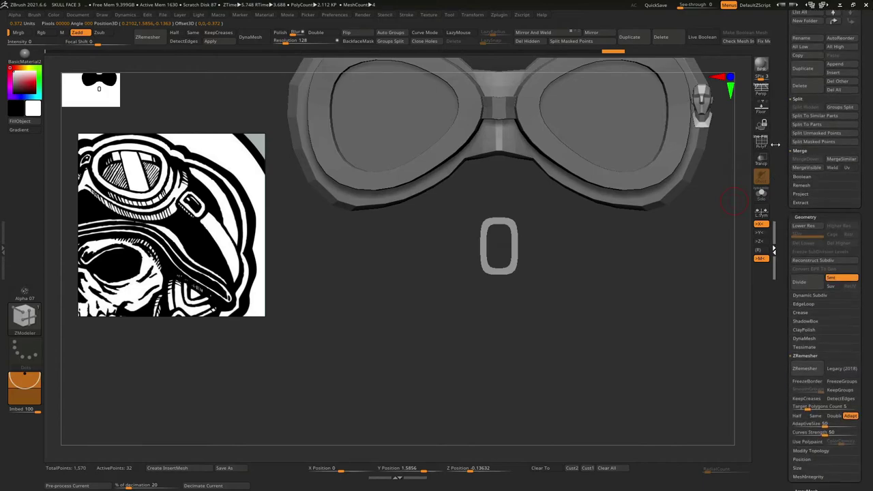
pyautogui.hotkey('shift', 'f')
pyautogui.click(810, 295)
pyautogui.click(809, 210)
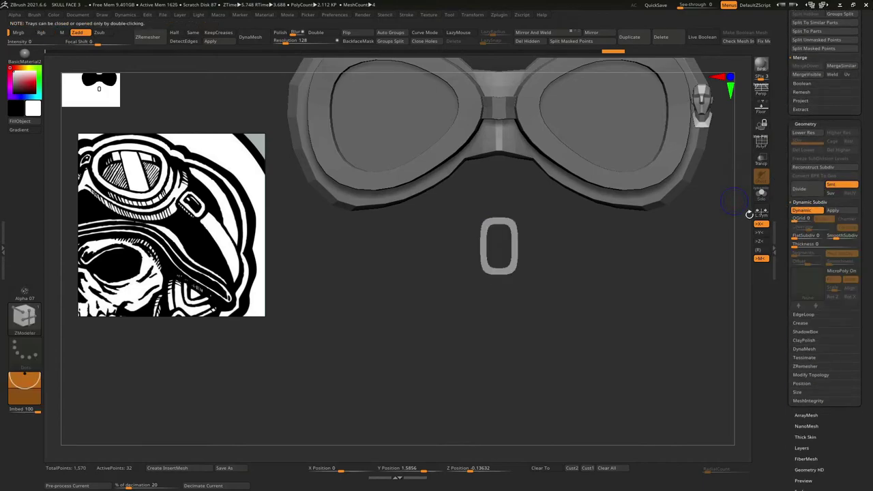
pyautogui.click(834, 211)
pyautogui.scroll(3, 575, 239)
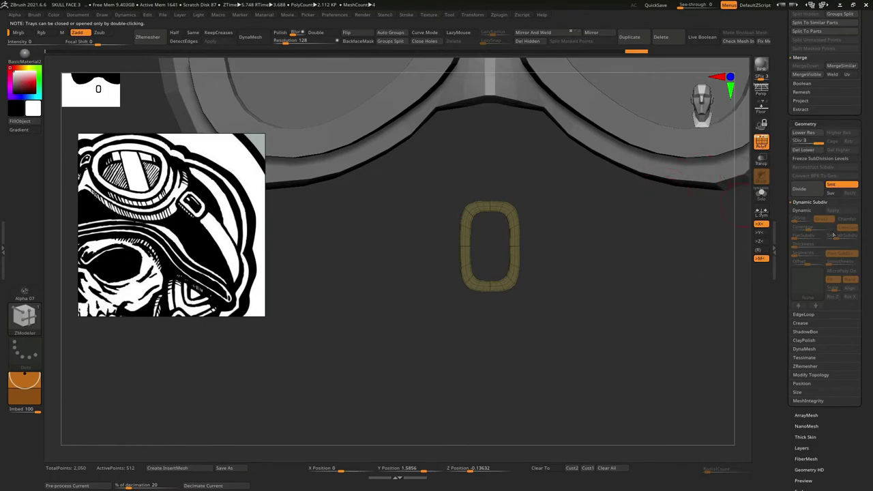
# Move the ring to the right of the goggles and rotate it about 85° beside the right lens.
pyautogui.press('w')
pyautogui.scroll(-5, 596, 214)
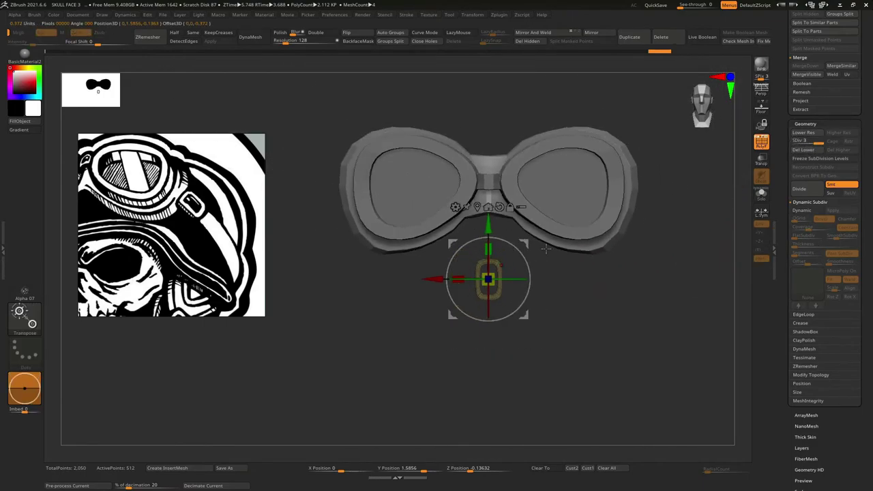
pyautogui.moveTo(487, 280); pyautogui.dragTo(669, 232)
pyautogui.moveTo(709, 186); pyautogui.dragTo(573, 175)
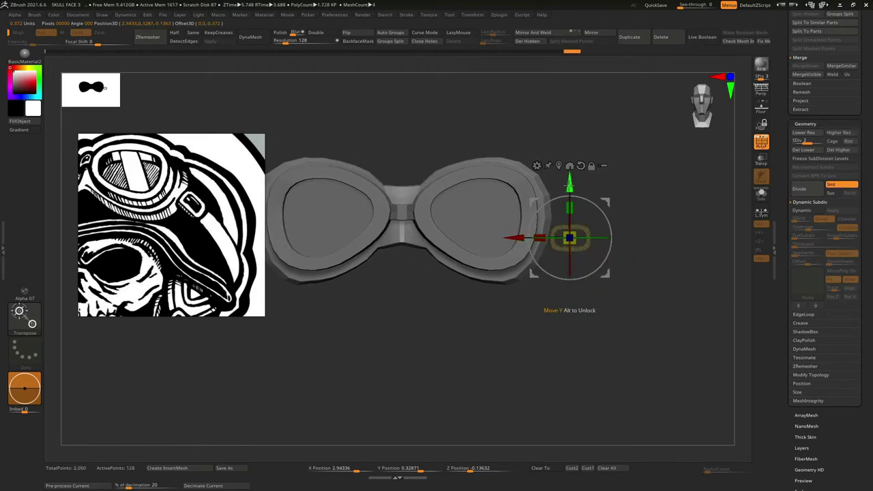
pyautogui.moveTo(628, 232); pyautogui.dragTo(471, 208)
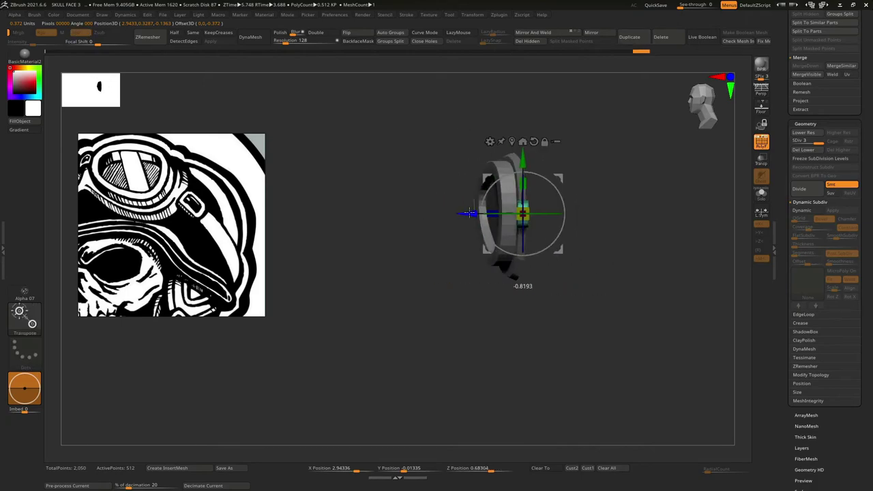
pyautogui.press('q')
pyautogui.press('f')
pyautogui.press('w')
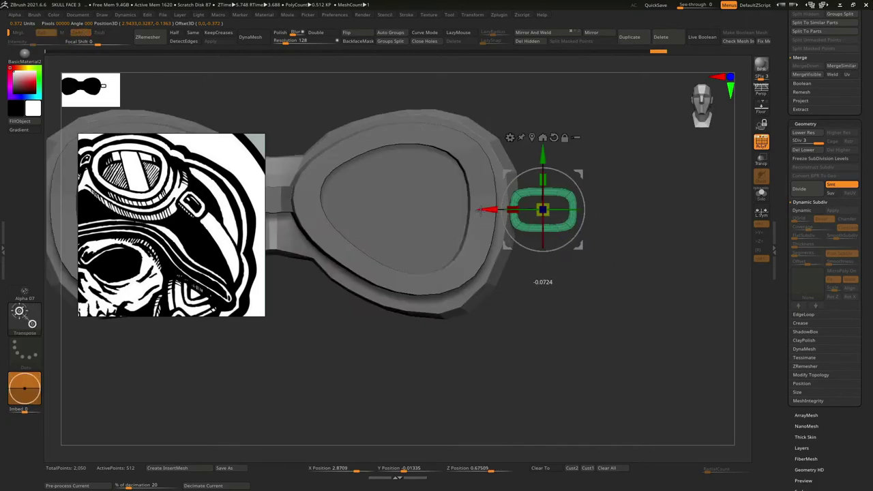
pyautogui.press('q')
pyautogui.press('f')
pyautogui.moveTo(565, 213); pyautogui.dragTo(602, 220)
# Switch back to the ZModeler brush and open the brush library.
pyautogui.press('b')
pyautogui.press('z')
pyautogui.press('m')
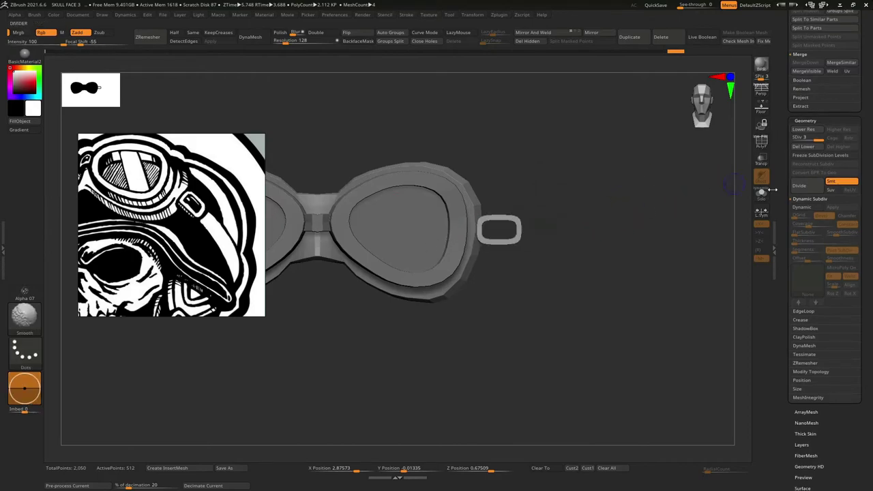
pyautogui.scroll(5, 778, 280)
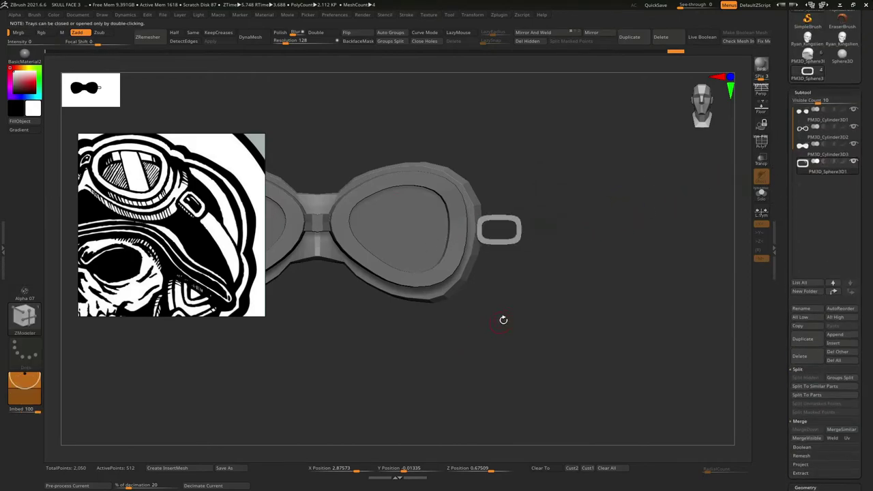
pyautogui.press('b')
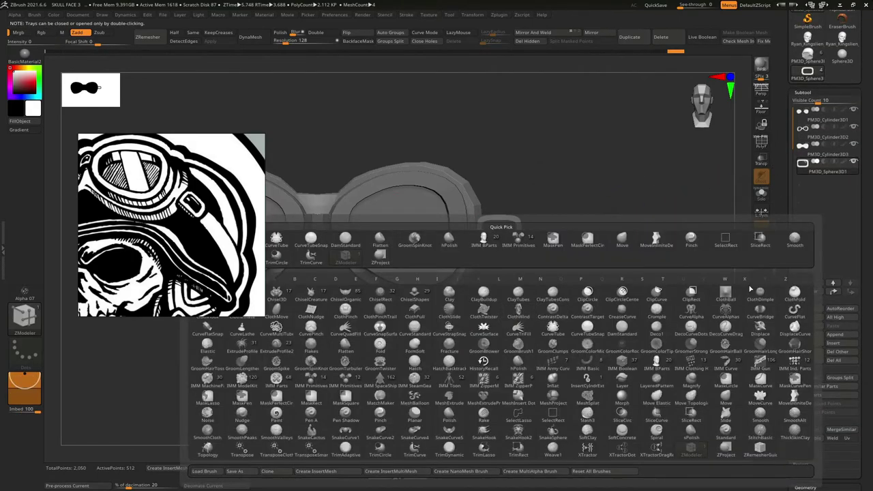
# Pick the CurveFlat brush, press Del Lower, and draw a flat strap out from the buckle.
pyautogui.click(795, 311)
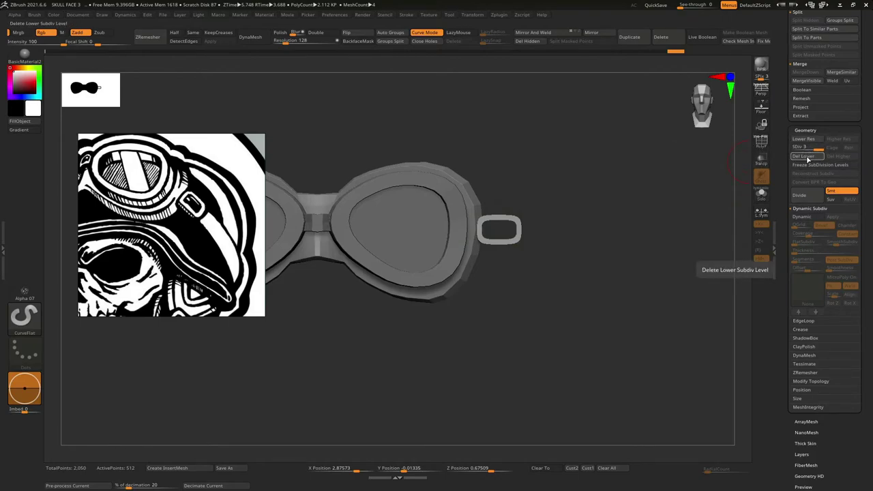
pyautogui.click(809, 158)
pyautogui.scroll(2, 448, 225)
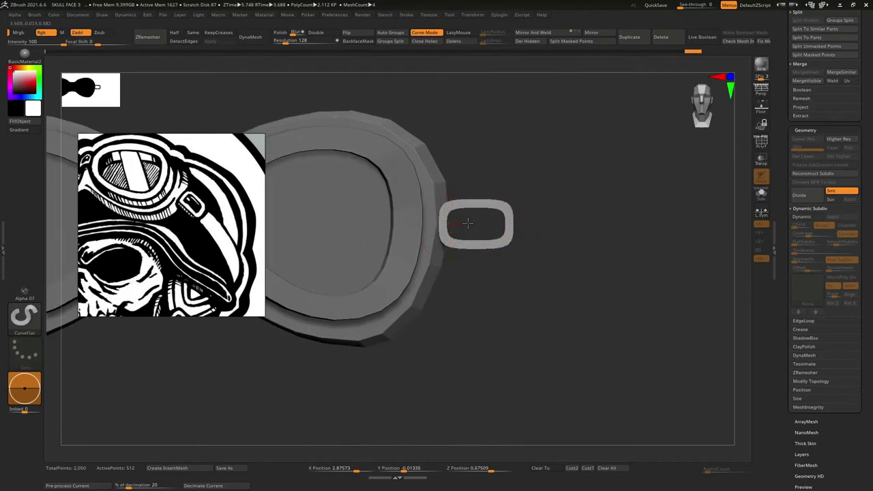
pyautogui.moveTo(669, 218)
pyautogui.mouseDown()
pyautogui.moveTo(614, 286)
pyautogui.moveTo(565, 303)
pyautogui.moveTo(565, 248)
pyautogui.moveTo(522, 280)
pyautogui.moveTo(477, 246)
pyautogui.mouseUp()
pyautogui.scroll(2, 445, 211)
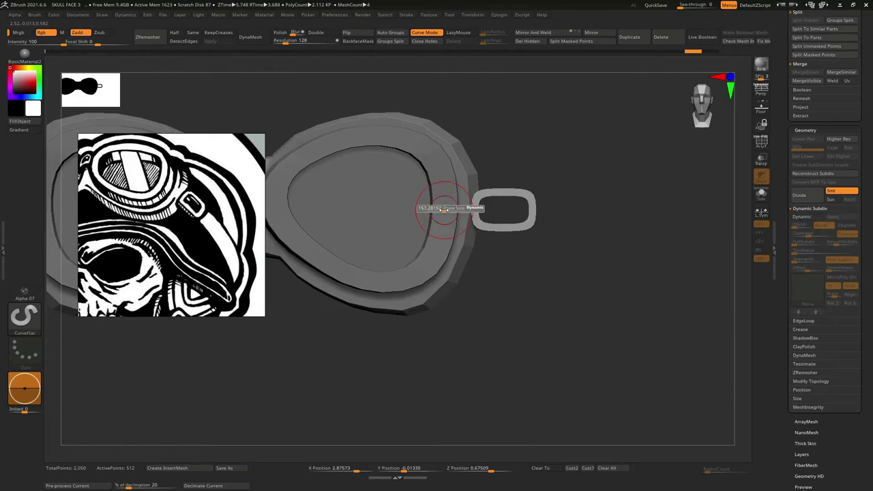
pyautogui.moveTo(441, 212); pyautogui.dragTo(717, 206)
pyautogui.moveTo(598, 209)
pyautogui.mouseDown()
pyautogui.moveTo(594, 279)
pyautogui.moveTo(530, 206)
pyautogui.moveTo(430, 205)
pyautogui.mouseUp()
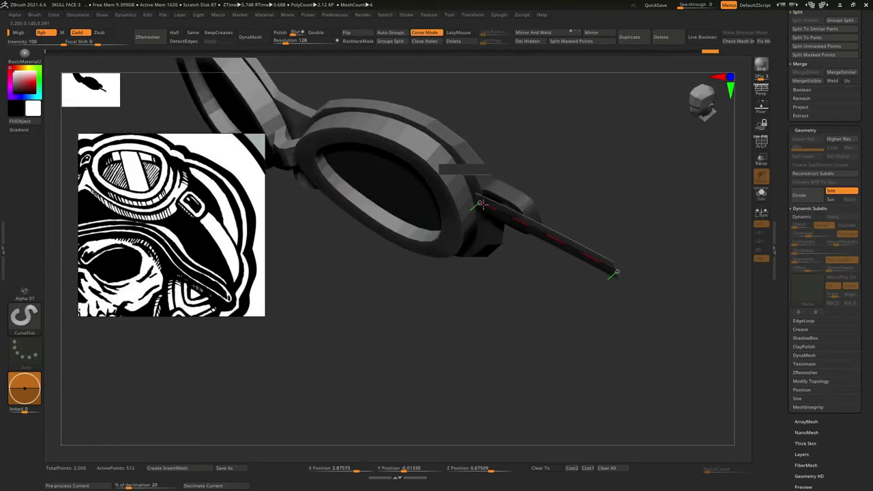
# Turn on Curve Modifiers Size and bend the strap by pulling its curve.
pyautogui.press('space')
pyautogui.click(433, 263)
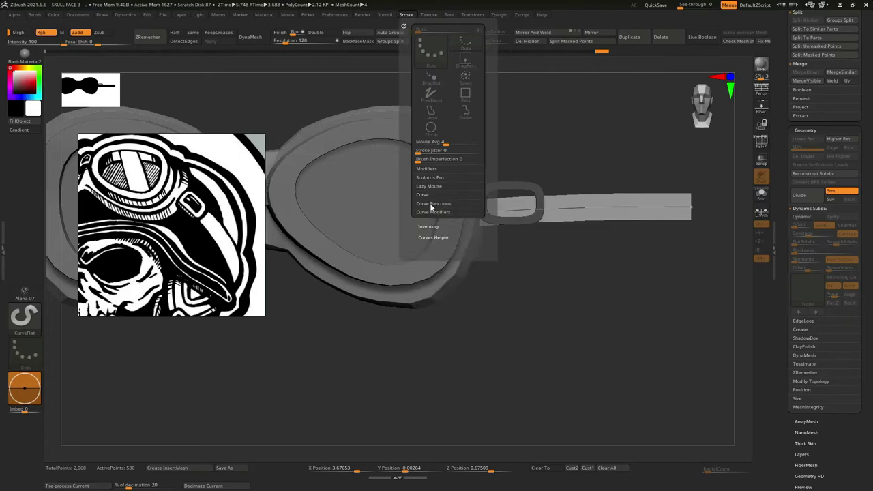
pyautogui.click(457, 222)
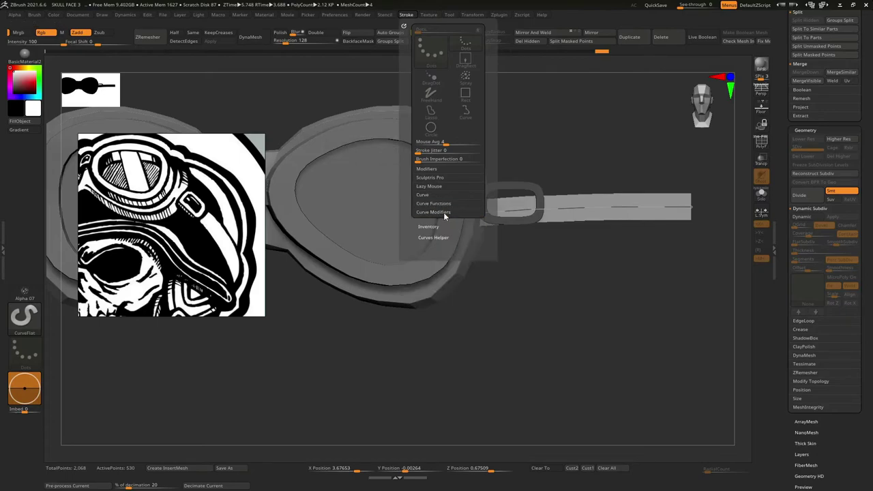
pyautogui.moveTo(587, 232)
pyautogui.mouseDown()
pyautogui.moveTo(490, 230)
pyautogui.moveTo(503, 210)
pyautogui.moveTo(483, 235)
pyautogui.moveTo(464, 232)
pyautogui.moveTo(477, 247)
pyautogui.moveTo(468, 256)
pyautogui.moveTo(471, 240)
pyautogui.mouseUp()
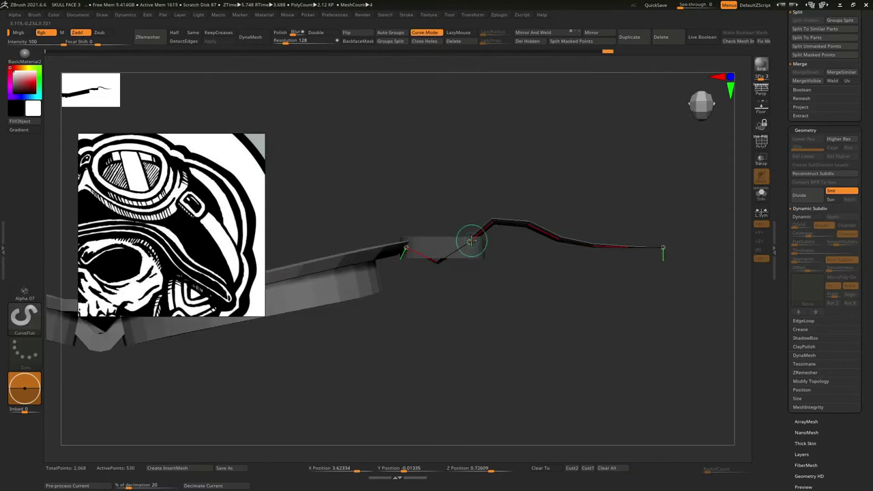
pyautogui.moveTo(405, 250)
pyautogui.mouseDown()
pyautogui.moveTo(610, 211)
pyautogui.moveTo(472, 222)
pyautogui.moveTo(468, 286)
pyautogui.moveTo(503, 366)
pyautogui.moveTo(508, 348)
pyautogui.mouseUp()
pyautogui.moveTo(464, 198)
pyautogui.mouseDown()
pyautogui.moveTo(468, 214)
pyautogui.moveTo(426, 181)
pyautogui.moveTo(450, 211)
pyautogui.moveTo(443, 205)
pyautogui.moveTo(431, 236)
pyautogui.moveTo(460, 240)
pyautogui.moveTo(430, 230)
pyautogui.mouseUp()
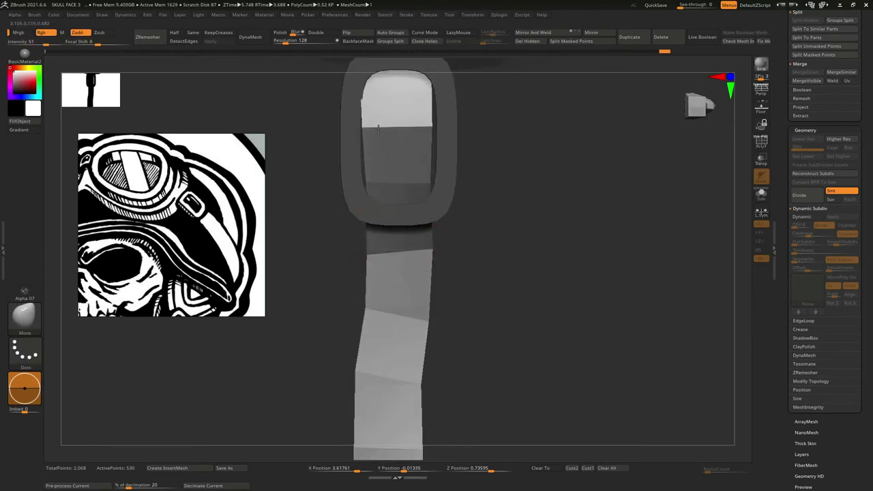
# Shift the strap and pull its tip down into a V, then return to front view.
pyautogui.moveTo(378, 129); pyautogui.dragTo(376, 141, button='right')
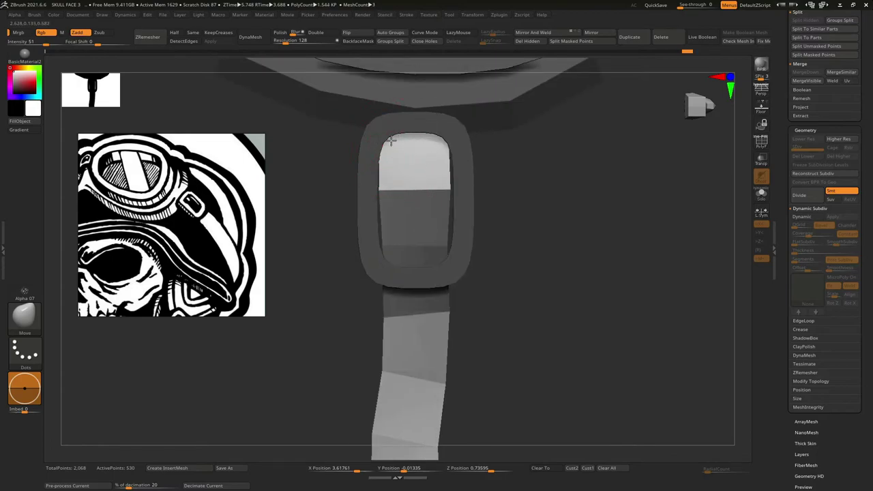
pyautogui.moveTo(399, 192); pyautogui.dragTo(486, 263, button='right')
pyautogui.moveTo(539, 185); pyautogui.dragTo(499, 211, button='right')
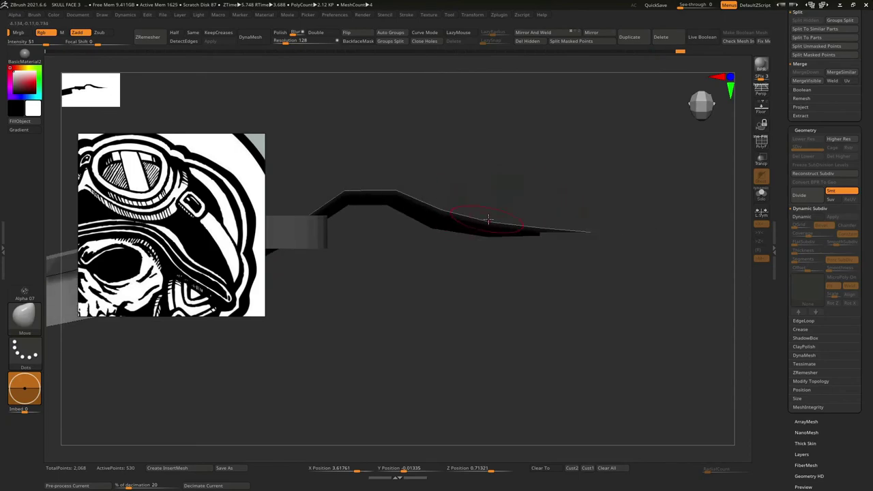
pyautogui.press('w')
pyautogui.press('q')
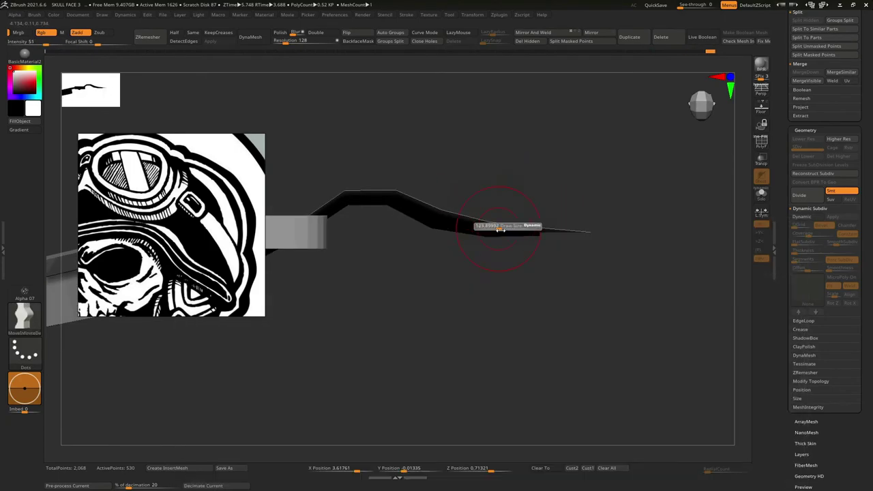
pyautogui.moveTo(517, 225)
pyautogui.mouseDown()
pyautogui.moveTo(471, 241)
pyautogui.moveTo(536, 208)
pyautogui.mouseUp()
pyautogui.moveTo(535, 208)
pyautogui.mouseDown(button='right')
pyautogui.moveTo(389, 265)
pyautogui.moveTo(459, 211)
pyautogui.moveTo(419, 273)
pyautogui.moveTo(471, 220)
pyautogui.mouseUp(button='right')
# With ZModeler and polyframe on, crease the complete edge loop along the strap.
pyautogui.press('b')
pyautogui.press('z')
pyautogui.press('m')
pyautogui.hotkey('shift', 'f')
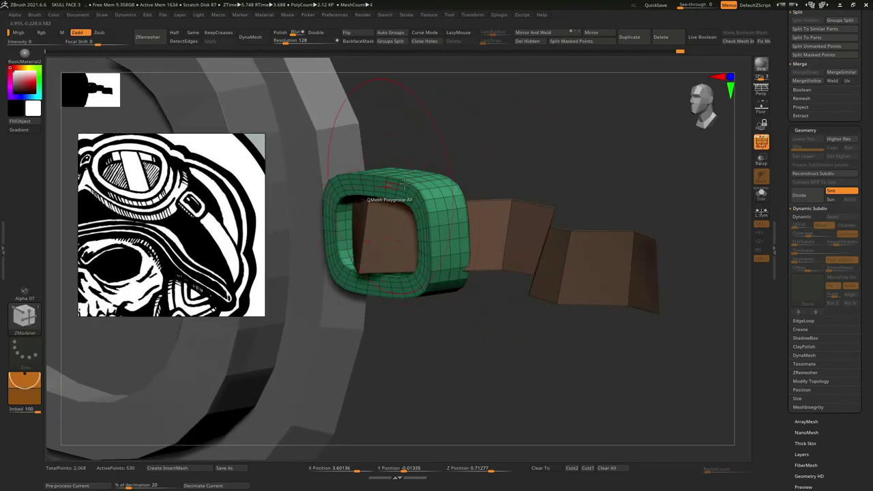
pyautogui.click(522, 199)
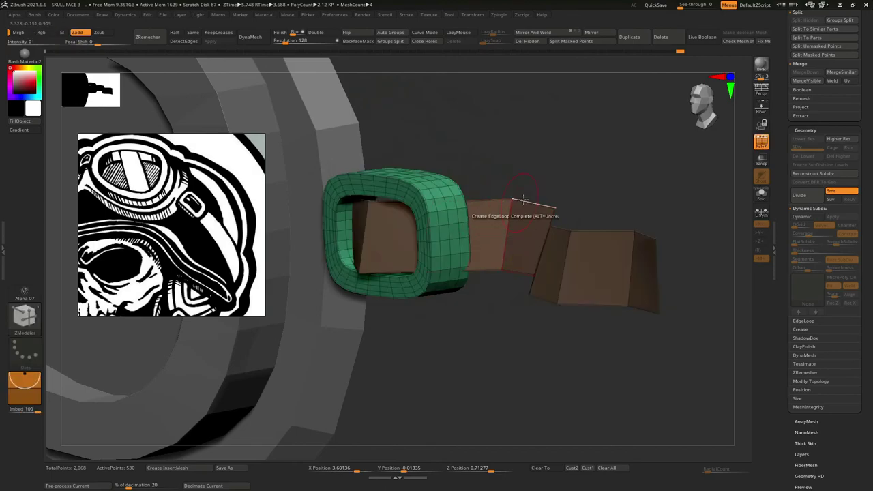
# Run Tool > SubTool > Split > Split to Parts on the buckle and strap.
pyautogui.moveTo(778, 92); pyautogui.dragTo(779, 164)
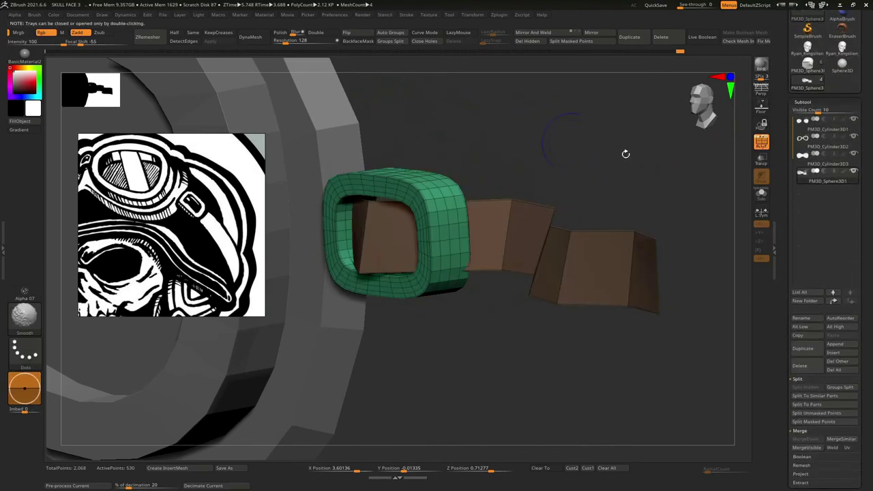
pyautogui.click(781, 141)
pyautogui.scroll(-2, 796, 150)
pyautogui.scroll(2, 798, 90)
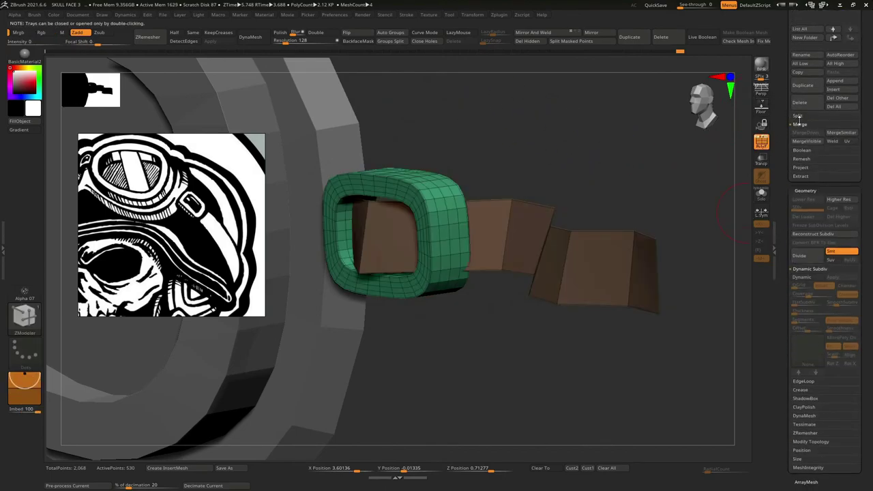
pyautogui.click(807, 142)
# Confirm the split, select the strap SubTool, and QMesh its polygroup border into thick rims.
pyautogui.click(721, 142)
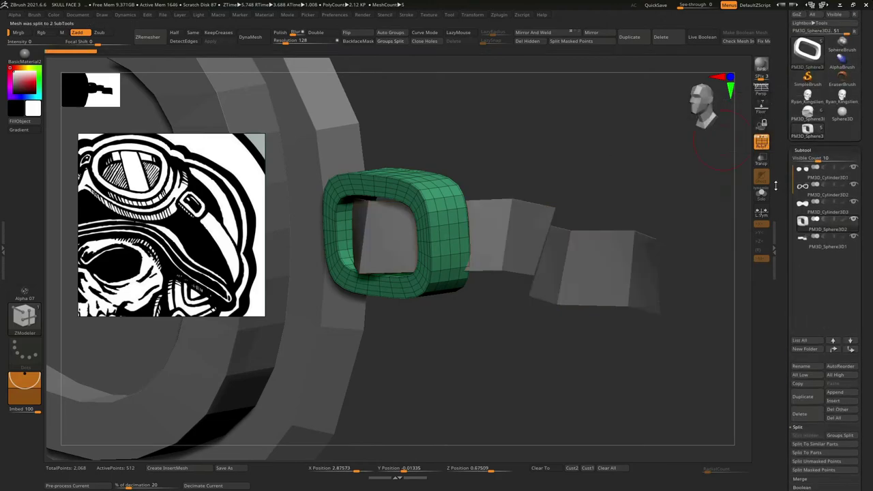
pyautogui.click(844, 237)
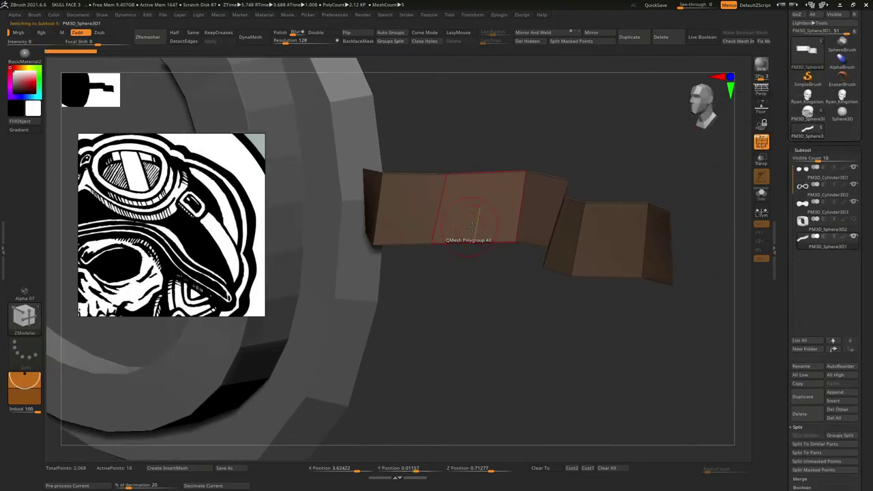
pyautogui.press('space')
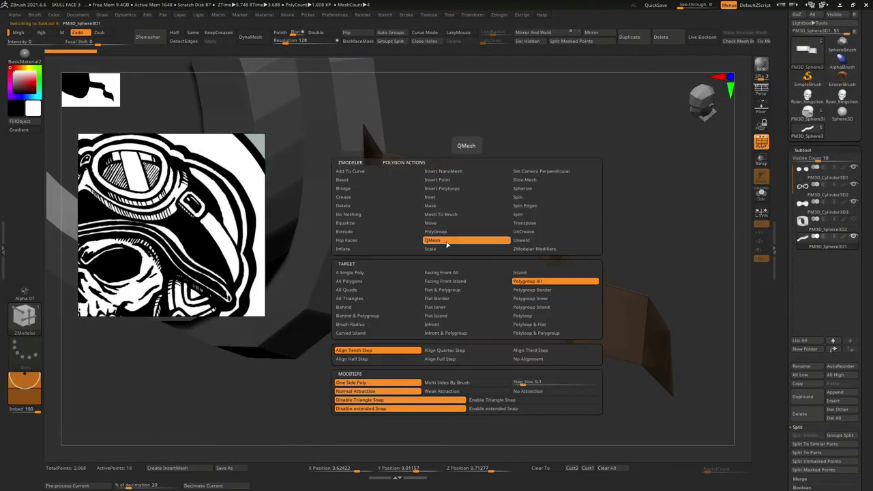
pyautogui.click(536, 289)
pyautogui.moveTo(465, 219); pyautogui.dragTo(447, 231)
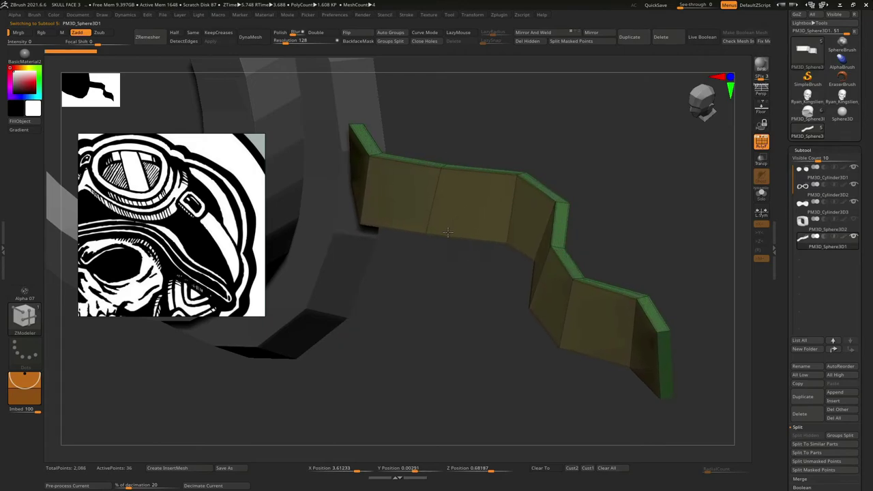
# Unhide the buckle ring and insert vertical edge loops across the strap.
pyautogui.click(853, 219)
pyautogui.moveTo(600, 273); pyautogui.dragTo(490, 241)
pyautogui.press('space')
pyautogui.click(362, 283)
pyautogui.click(489, 234)
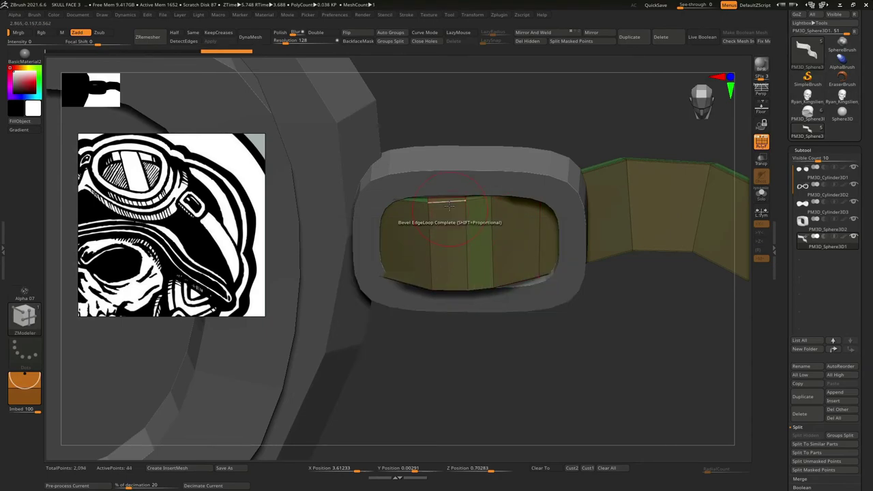
pyautogui.press('space')
pyautogui.click(358, 268)
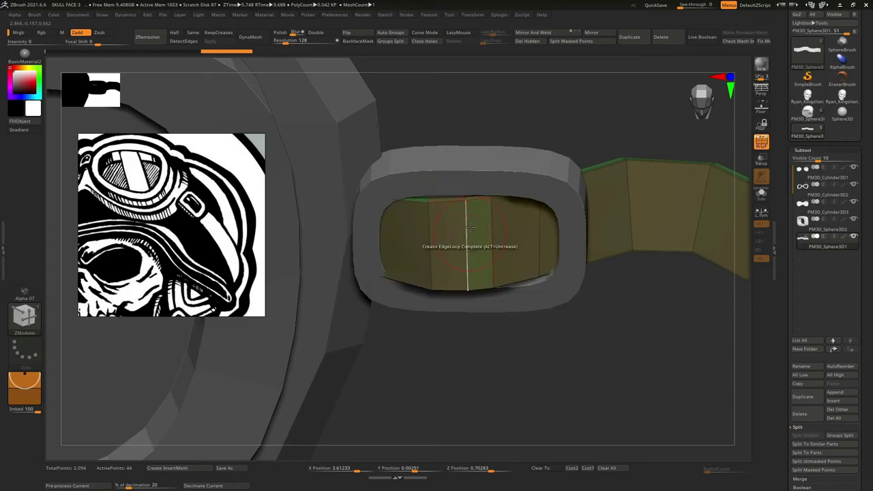
# Reshape the strap through the buckle with the Move brush, adjusting brush size.
pyautogui.moveTo(452, 230); pyautogui.dragTo(551, 293)
pyautogui.press('b')
pyautogui.press('m')
pyautogui.press('v')
pyautogui.moveTo(549, 236)
pyautogui.mouseDown()
pyautogui.moveTo(342, 251)
pyautogui.moveTo(410, 252)
pyautogui.mouseUp()
pyautogui.press('s')
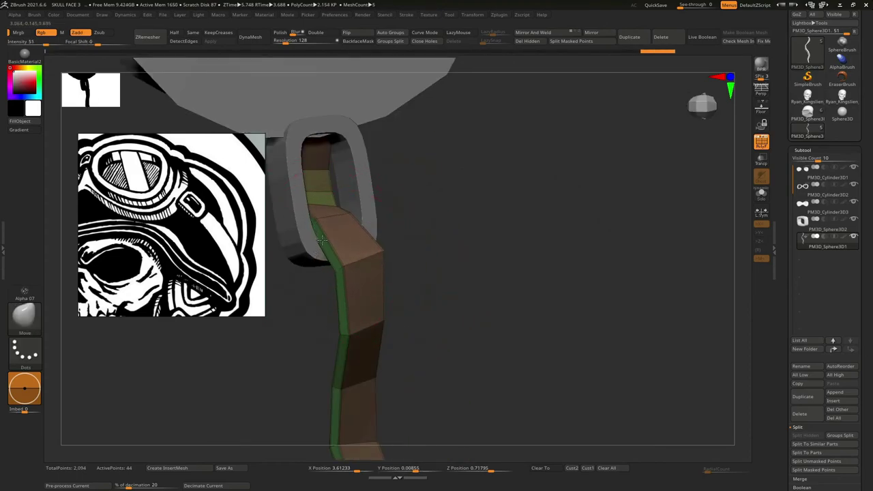
pyautogui.moveTo(322, 240)
pyautogui.mouseDown(button='right')
pyautogui.moveTo(400, 304)
pyautogui.moveTo(471, 244)
pyautogui.mouseUp(button='right')
pyautogui.press('s')
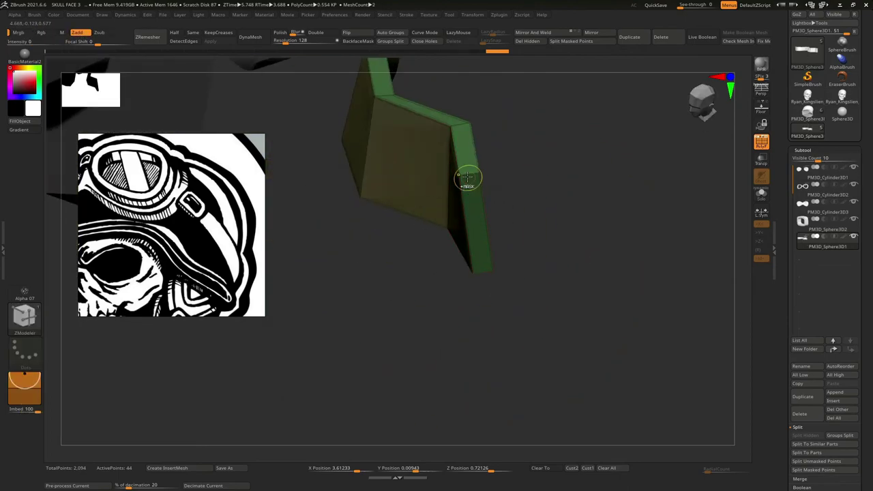
# Crease the edge loop at the strap end and return to a front view of the goggles.
pyautogui.press('space')
pyautogui.click(441, 216)
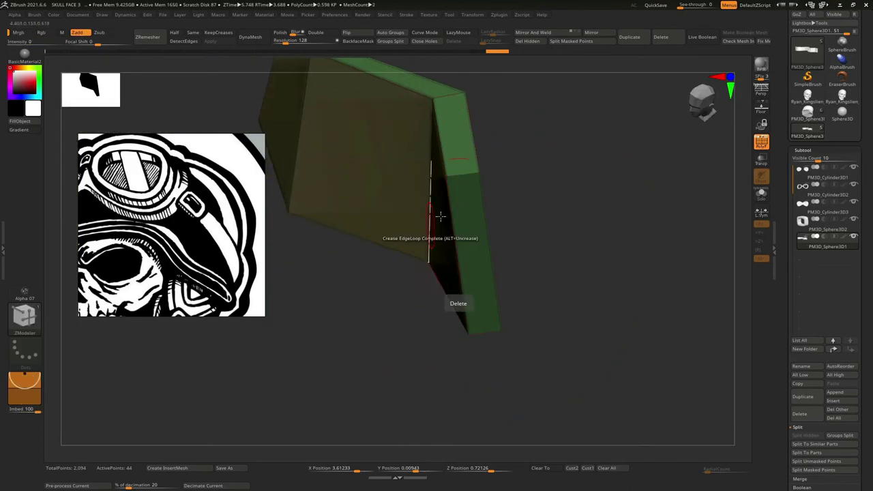
pyautogui.moveTo(442, 217); pyautogui.dragTo(505, 226, button='right')
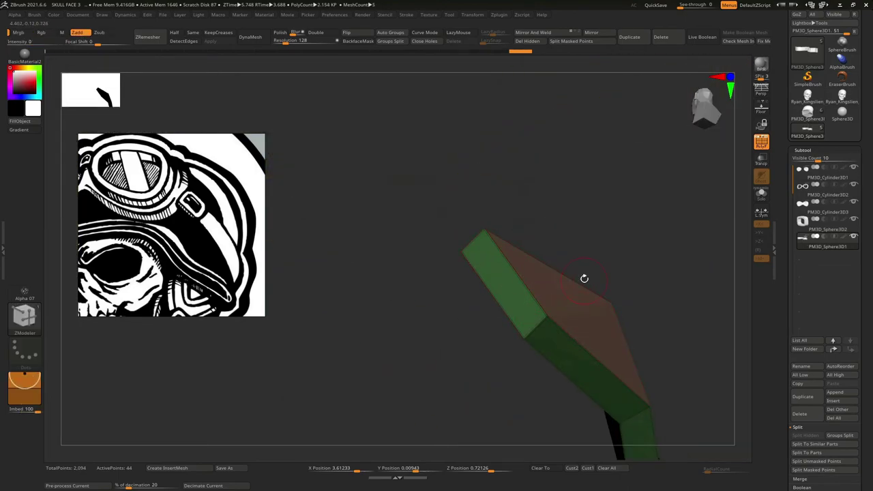
pyautogui.moveTo(585, 278); pyautogui.dragTo(510, 245)
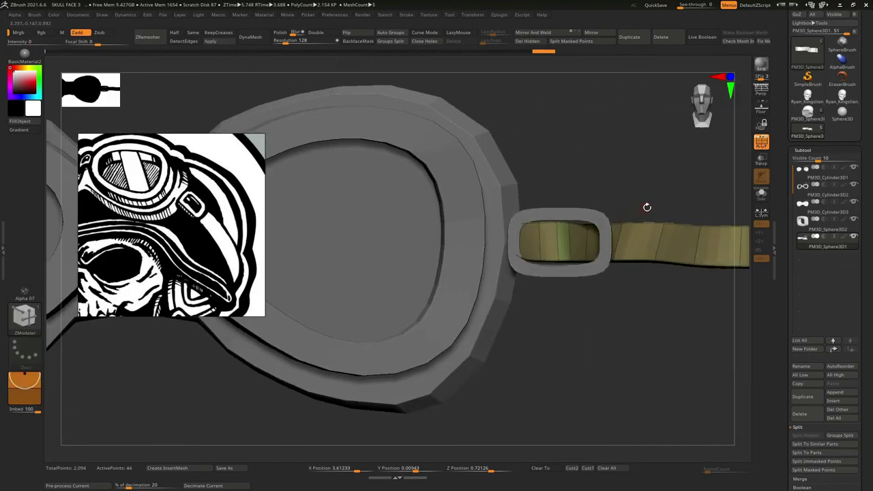
pyautogui.moveTo(646, 207)
pyautogui.mouseDown()
pyautogui.moveTo(566, 232)
pyautogui.moveTo(497, 298)
pyautogui.moveTo(736, 220)
pyautogui.moveTo(464, 238)
pyautogui.moveTo(530, 282)
pyautogui.moveTo(410, 238)
pyautogui.moveTo(408, 205)
pyautogui.moveTo(633, 190)
pyautogui.moveTo(624, 198)
pyautogui.mouseUp()
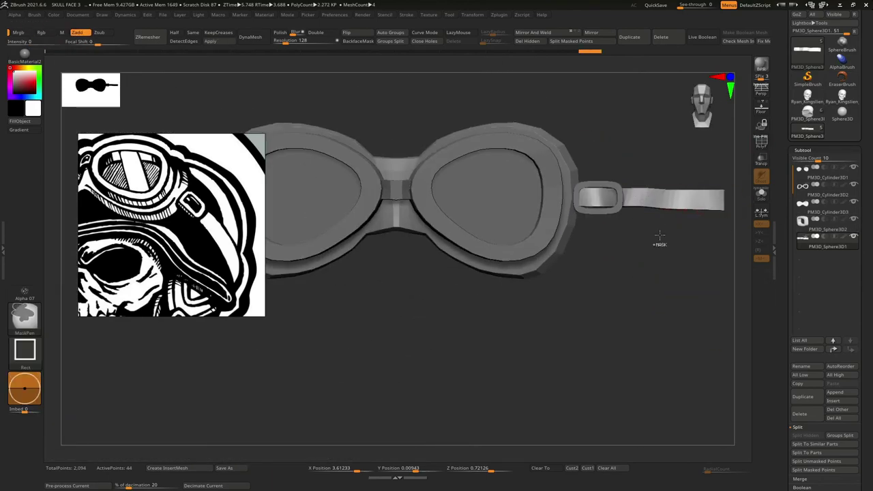
# Frame the strap in view and make the buckle the active SubTool.
pyautogui.press('w')
pyautogui.keyDown('alt'); pyautogui.moveTo(660, 235); pyautogui.dragTo(613, 206); pyautogui.keyUp('alt')
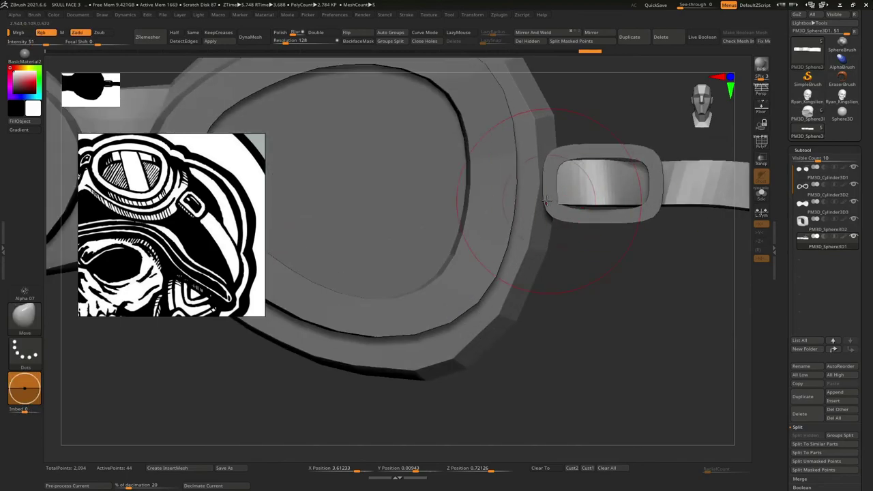
pyautogui.moveTo(552, 207)
pyautogui.mouseDown()
pyautogui.moveTo(655, 187)
pyautogui.moveTo(467, 196)
pyautogui.moveTo(453, 213)
pyautogui.moveTo(406, 207)
pyautogui.moveTo(566, 220)
pyautogui.moveTo(609, 205)
pyautogui.mouseUp()
pyautogui.press('s')
pyautogui.press('f')
pyautogui.keyDown('alt'); pyautogui.click(561, 229); pyautogui.keyUp('alt')
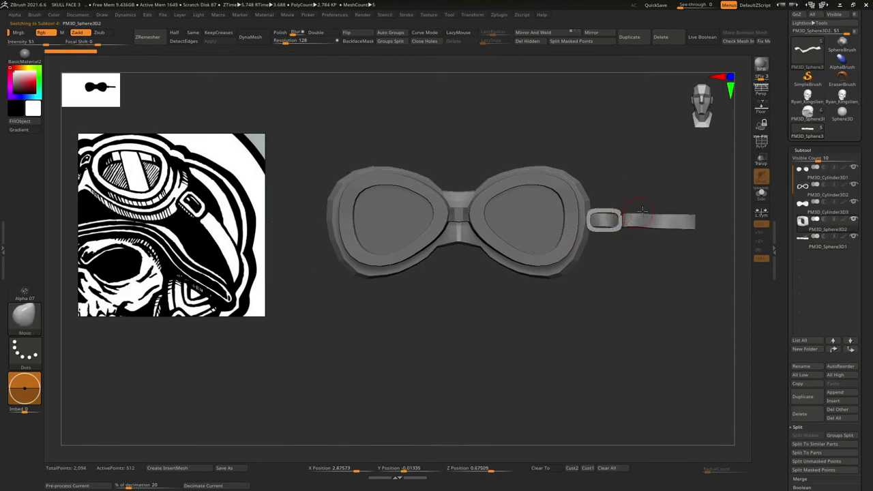
pyautogui.keyDown('alt'); pyautogui.moveTo(309, 235); pyautogui.dragTo(458, 156); pyautogui.keyUp('alt')
# Mirror the buckle and then the strap across the X axis, merged into their SubTools.
pyautogui.click(590, 32)
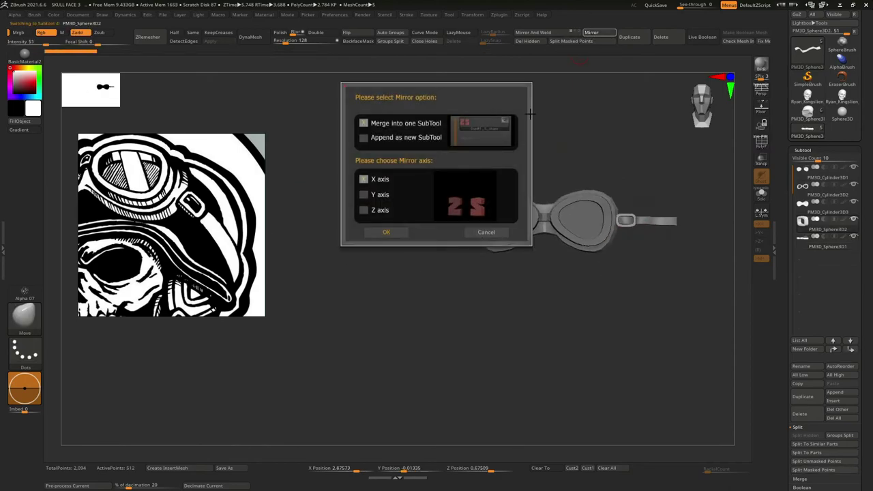
pyautogui.click(386, 232)
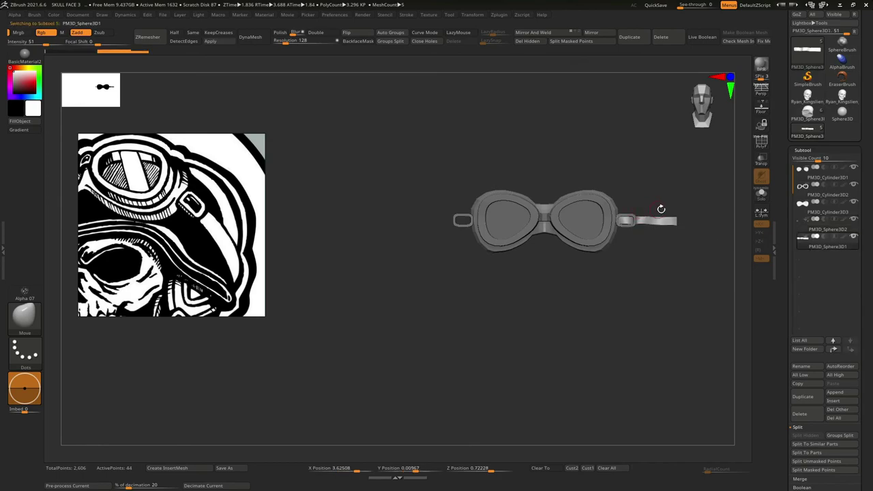
pyautogui.keyDown('alt'); pyautogui.moveTo(661, 208); pyautogui.dragTo(620, 141); pyautogui.keyUp('alt')
pyautogui.hotkey('ctrl', 'd')
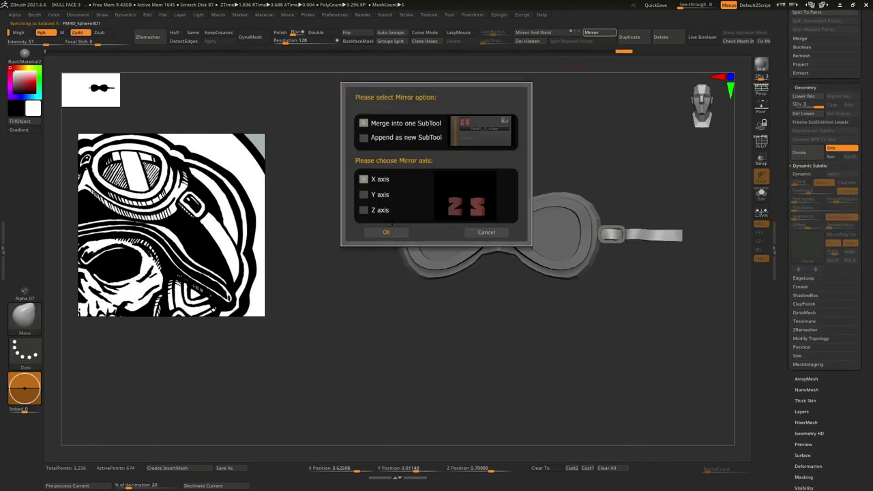
pyautogui.click(386, 232)
pyautogui.moveTo(559, 181)
pyautogui.keyDown('alt'); pyautogui.mouseDown()
pyautogui.moveTo(285, 246)
pyautogui.moveTo(371, 213)
pyautogui.moveTo(458, 296)
pyautogui.moveTo(432, 258)
pyautogui.moveTo(468, 244)
pyautogui.moveTo(390, 230)
pyautogui.moveTo(545, 220)
pyautogui.moveTo(540, 266)
pyautogui.mouseUp(); pyautogui.keyUp('alt')
# Subdivide with Ctrl+D and inspect the goggles from a straight front view.
pyautogui.hotkey('ctrl', 'd')
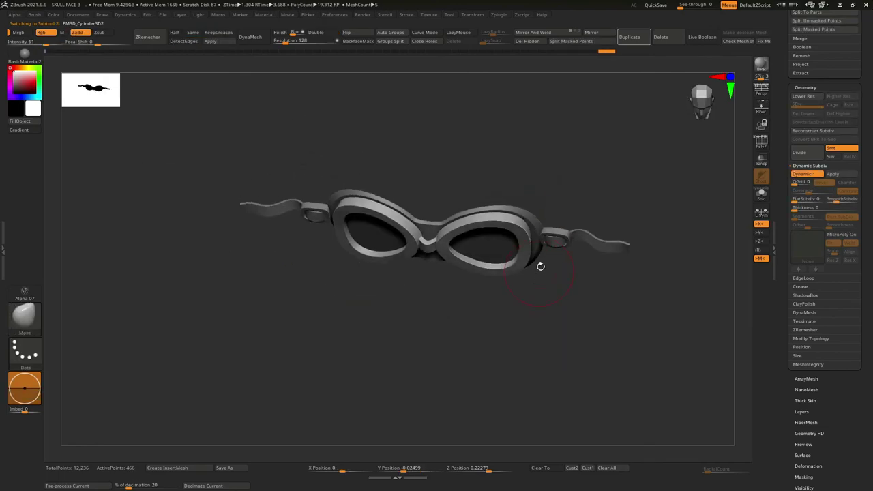
pyautogui.moveTo(516, 237)
pyautogui.mouseDown()
pyautogui.moveTo(507, 227)
pyautogui.moveTo(525, 220)
pyautogui.moveTo(513, 242)
pyautogui.mouseUp()
pyautogui.press('f')
pyautogui.press('b')
pyautogui.press('Escape')
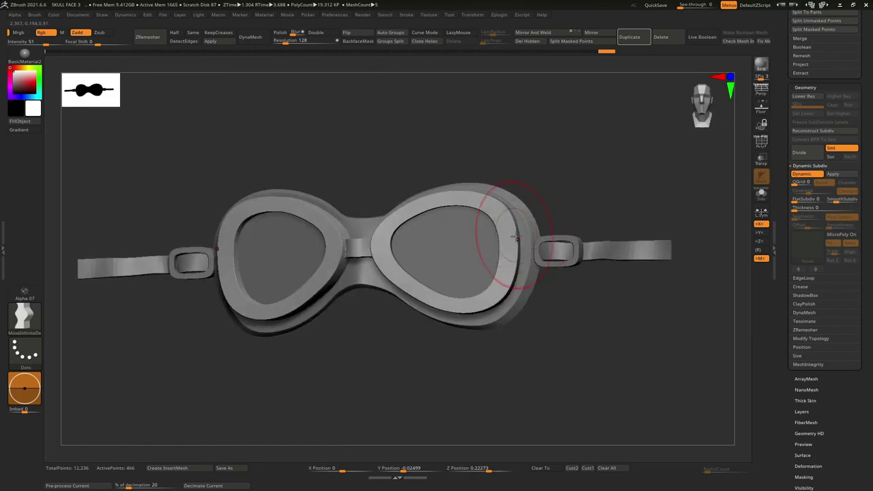
pyautogui.press('b')
pyautogui.press('Escape')
pyautogui.keyDown('shift'); pyautogui.moveTo(519, 242); pyautogui.dragTo(512, 249); pyautogui.keyUp('shift')
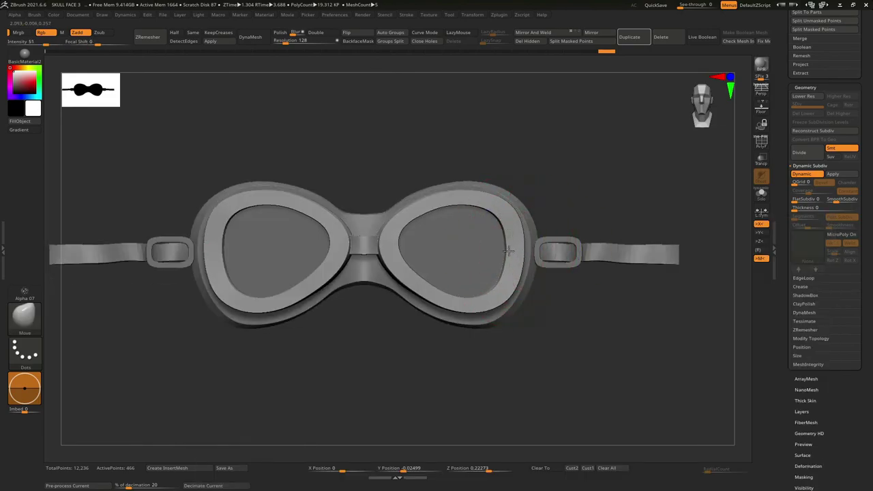
pyautogui.keyDown('ctrl'); pyautogui.moveTo(508, 251); pyautogui.dragTo(495, 243, button='right'); pyautogui.keyUp('ctrl')
pyautogui.keyDown('shift'); pyautogui.moveTo(509, 252); pyautogui.dragTo(505, 249); pyautogui.keyUp('shift')
pyautogui.press('f')
pyautogui.keyDown('ctrl'); pyautogui.moveTo(505, 249); pyautogui.dragTo(499, 245, button='right'); pyautogui.keyUp('ctrl')
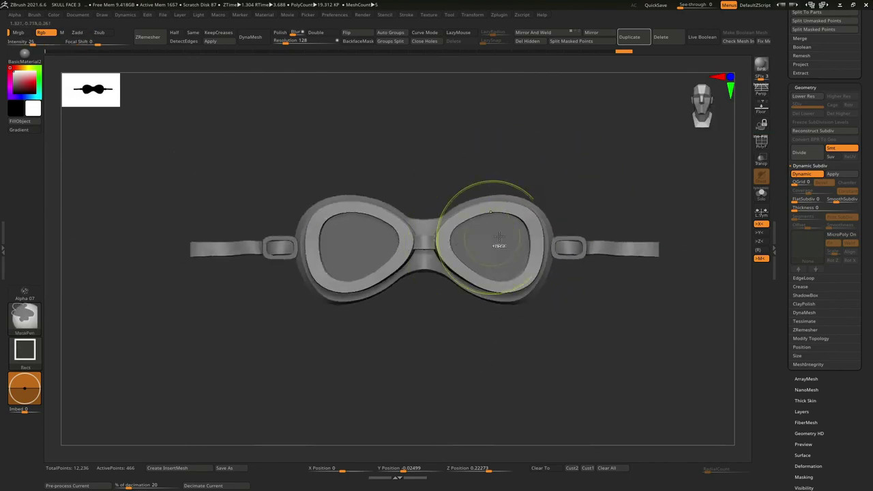